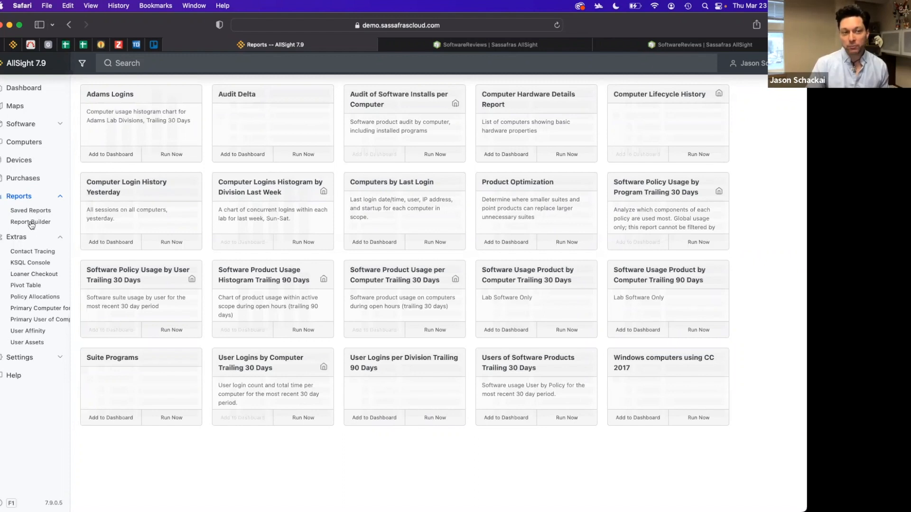
# Open the Report Builder and browse the full list of available report types
pyautogui.click(31, 223)
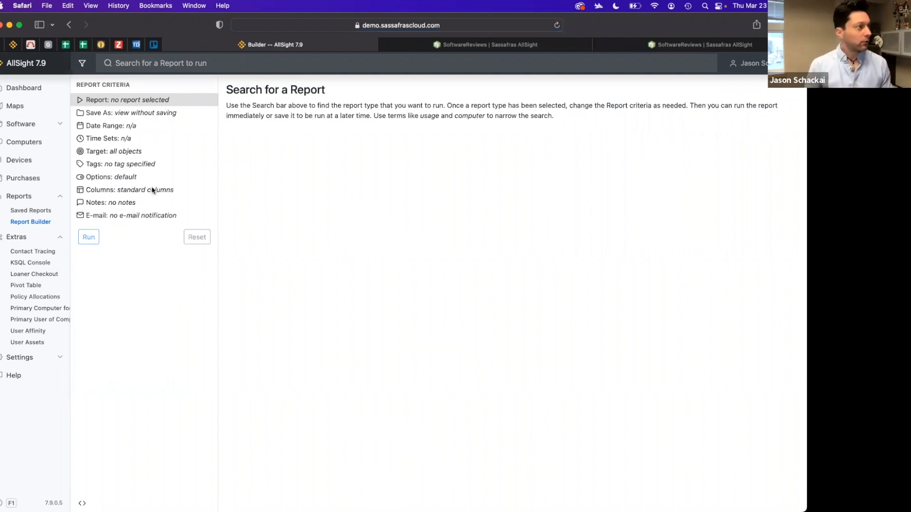
pyautogui.click(282, 67)
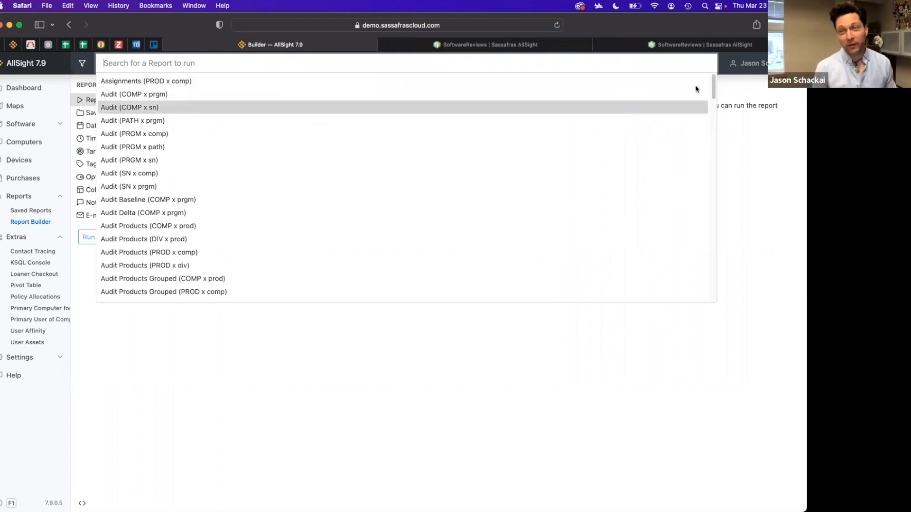
pyautogui.moveTo(716, 86); pyautogui.dragTo(705, 179)
pyautogui.scroll(-3, 705, 179)
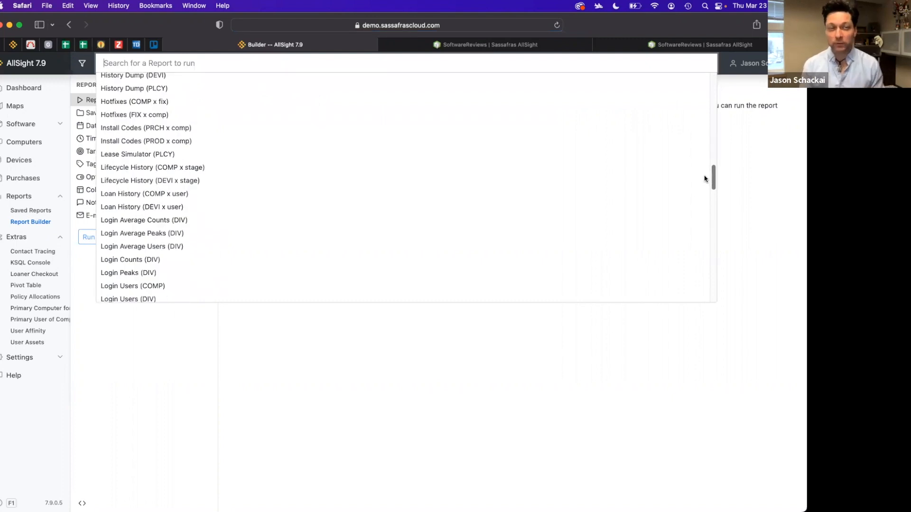
pyautogui.scroll(5, 696, 147)
pyautogui.scroll(-20, 686, 254)
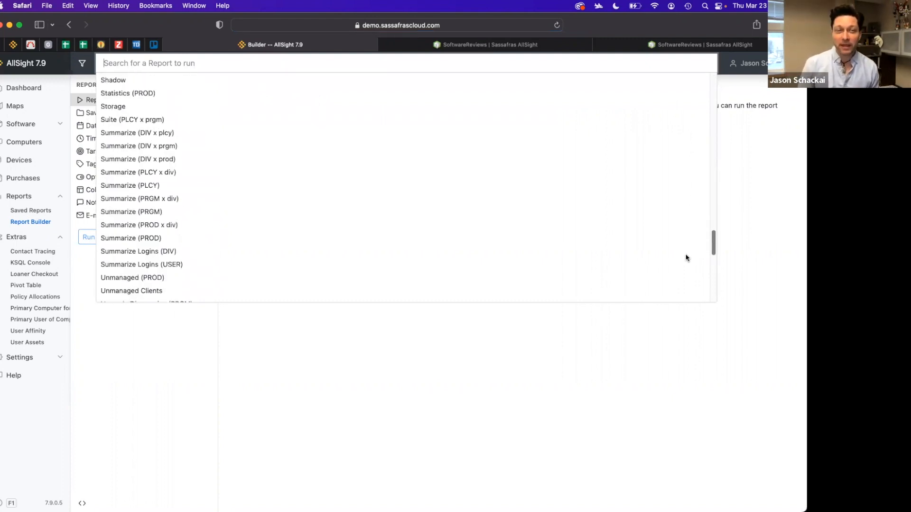
pyautogui.scroll(-3, 685, 267)
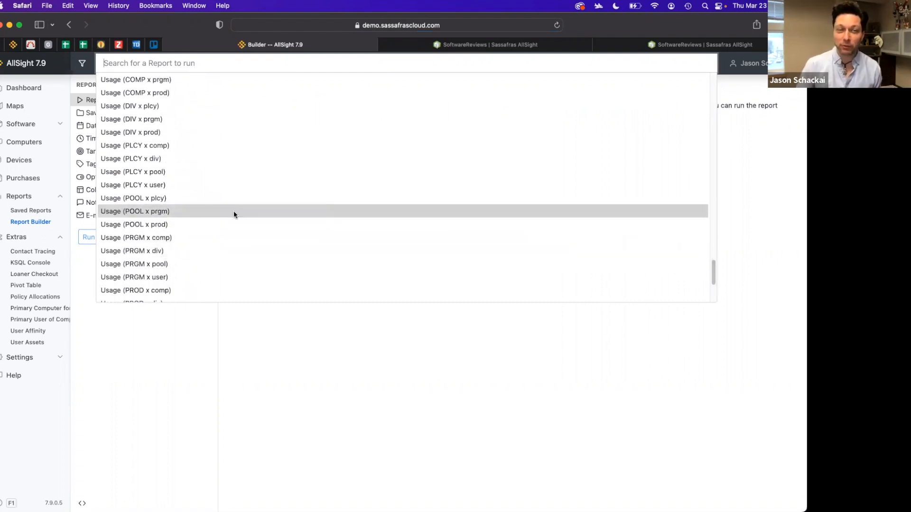
pyautogui.scroll(1, 302, 211)
pyautogui.scroll(-5, 303, 211)
pyautogui.scroll(-1, 303, 211)
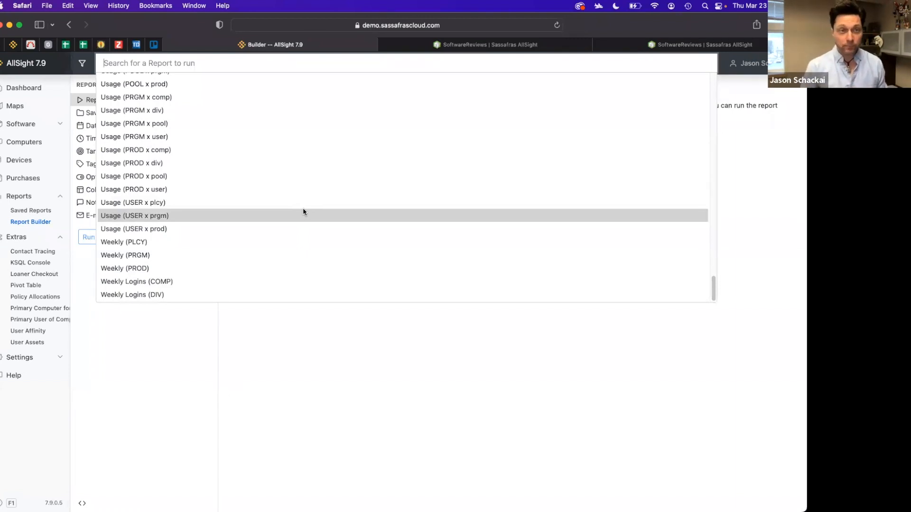
pyautogui.scroll(10, 326, 192)
pyautogui.scroll(10, 326, 192)
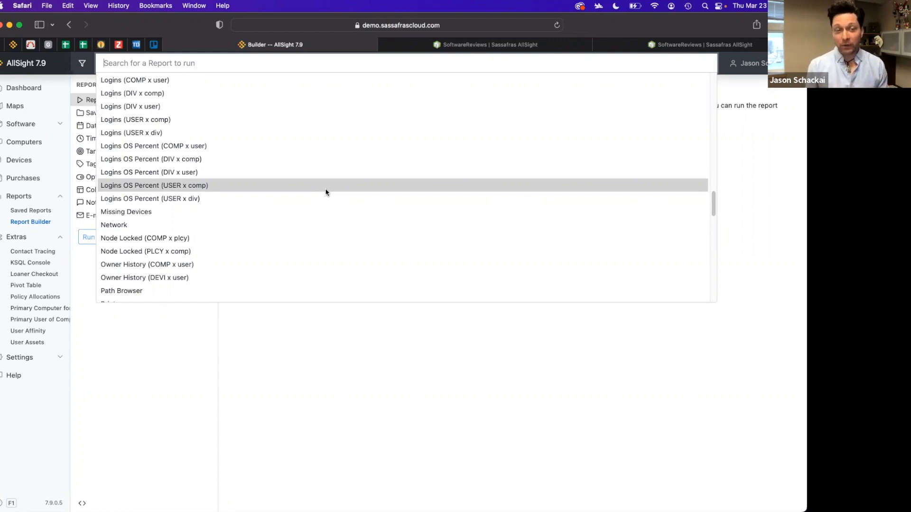
pyautogui.scroll(5, 321, 135)
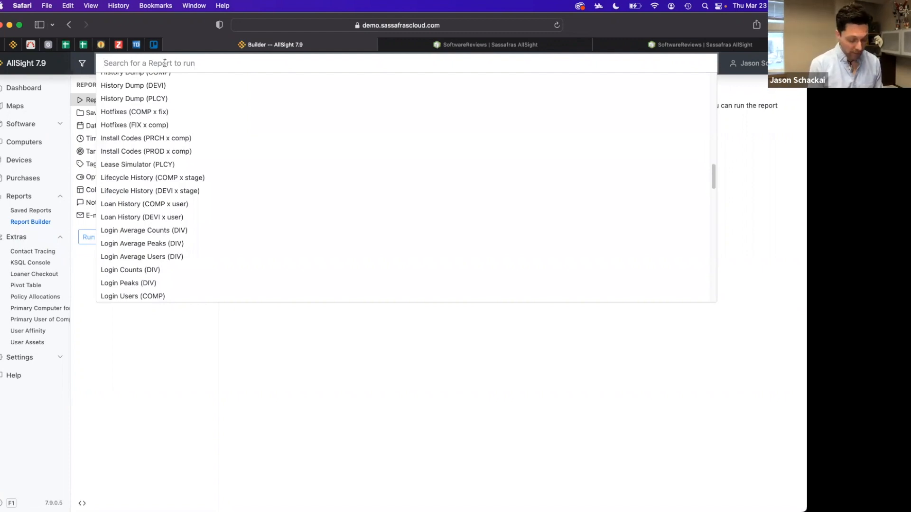
# Search the report types for history, then clear the search text
pyautogui.write('hiso')
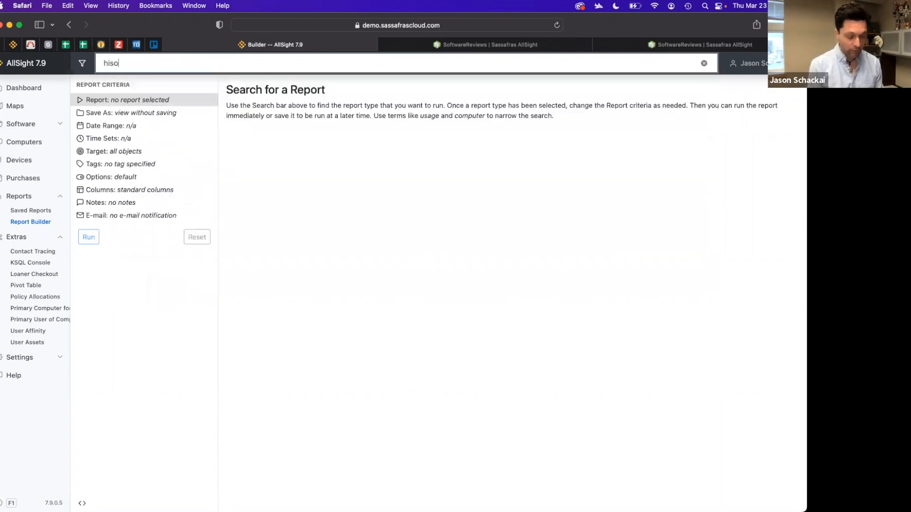
pyautogui.press('BackSpace')
pyautogui.write('tor')
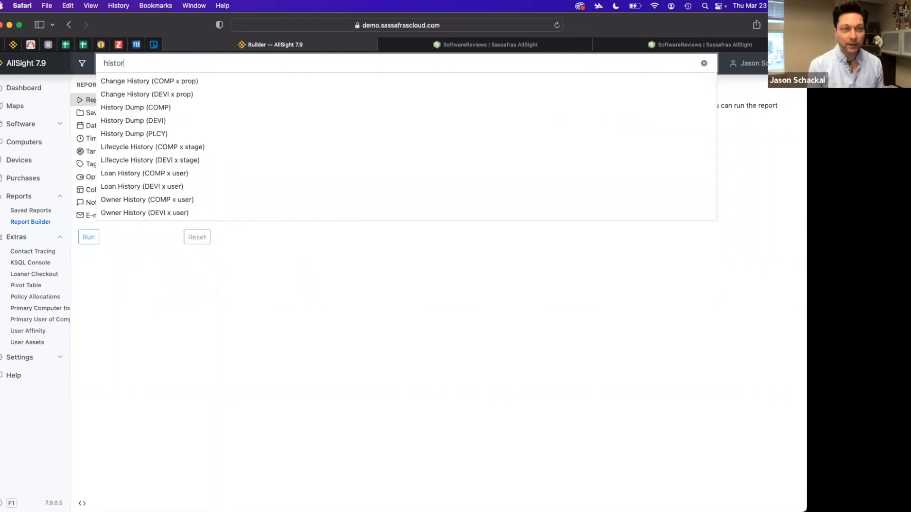
pyautogui.write('y')
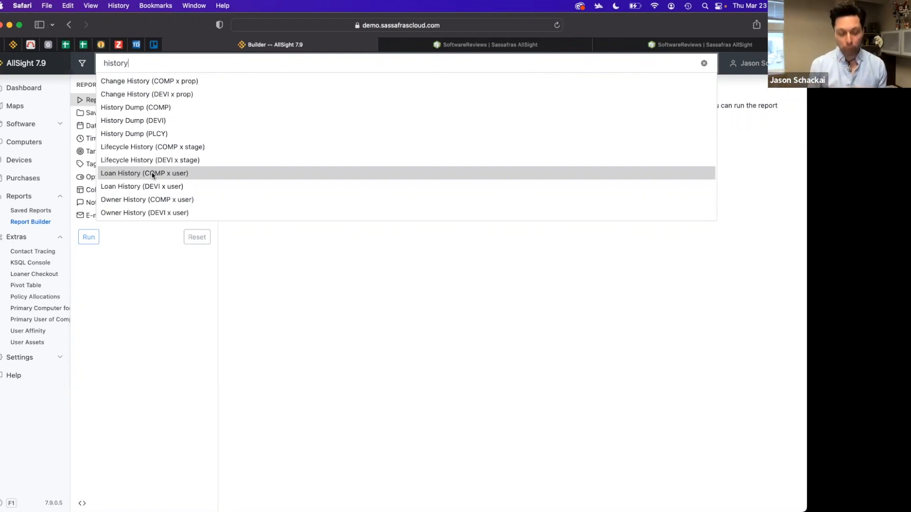
pyautogui.press('BackSpace')
pyautogui.press('BackSpace')
pyautogui.press('BackSpace')
pyautogui.press('BackSpace')
pyautogui.press('BackSpace')
pyautogui.press('BackSpace')
pyautogui.press('BackSpace')
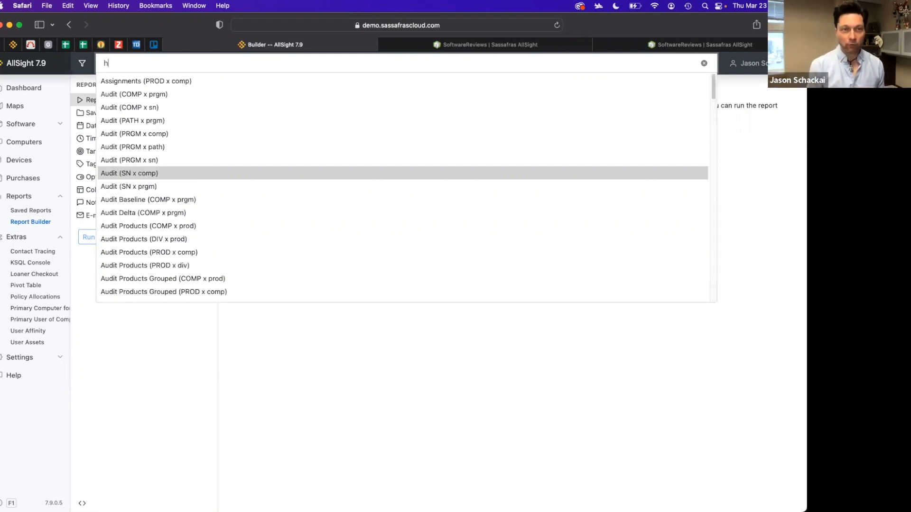
# Search the report types for usage, browse the matching results, and clear the search
pyautogui.write('usage')
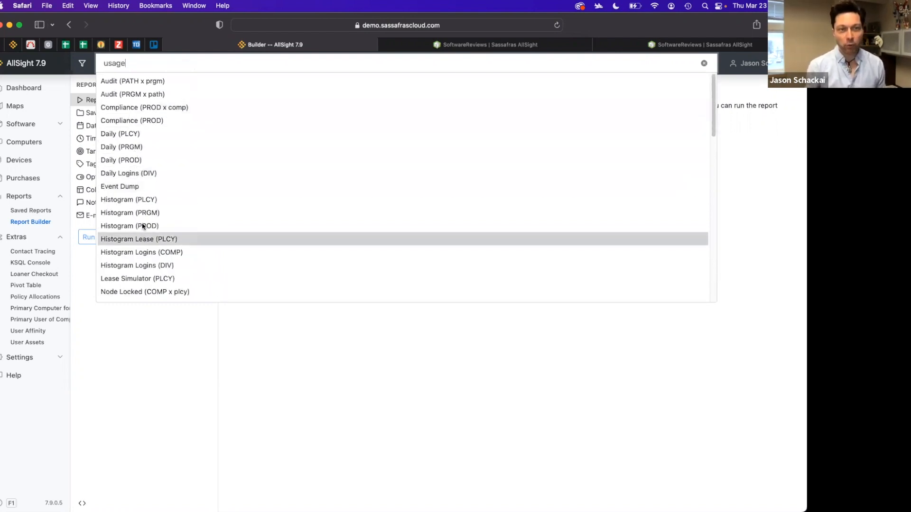
pyautogui.scroll(-5, 150, 199)
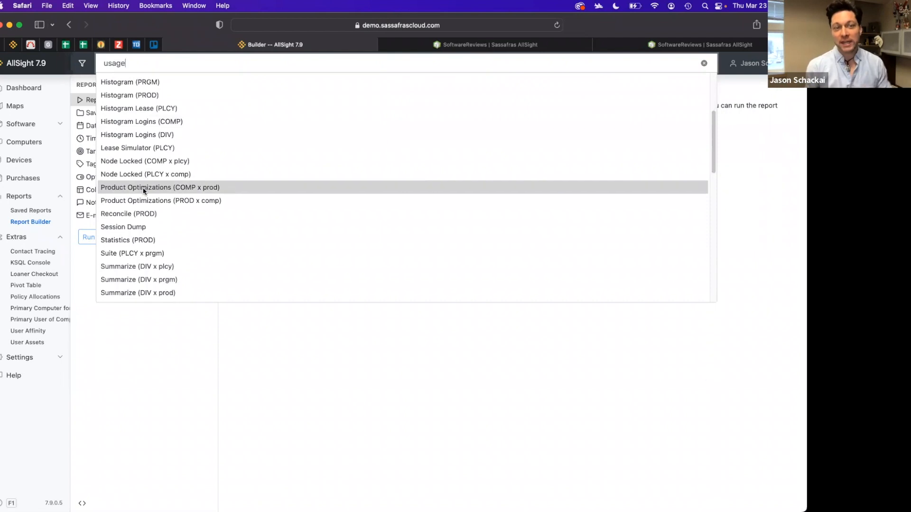
pyautogui.scroll(-10, 143, 187)
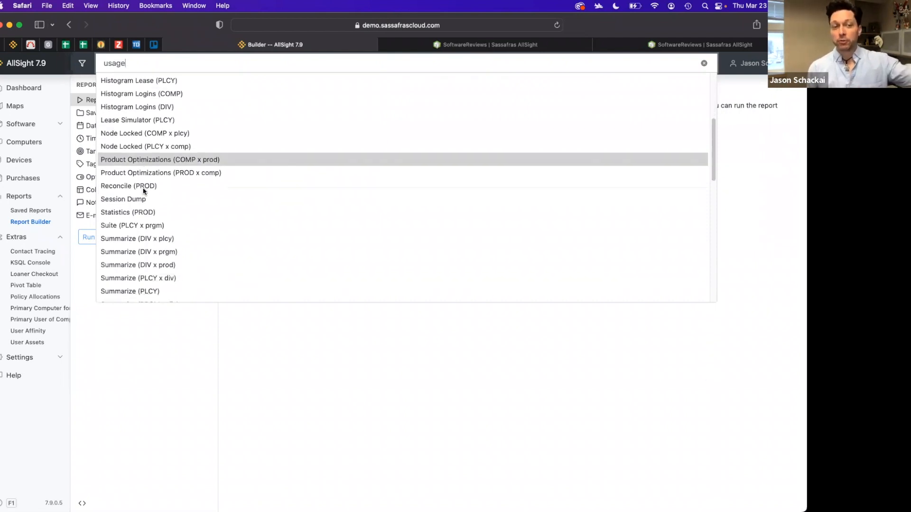
pyautogui.scroll(-4, 153, 146)
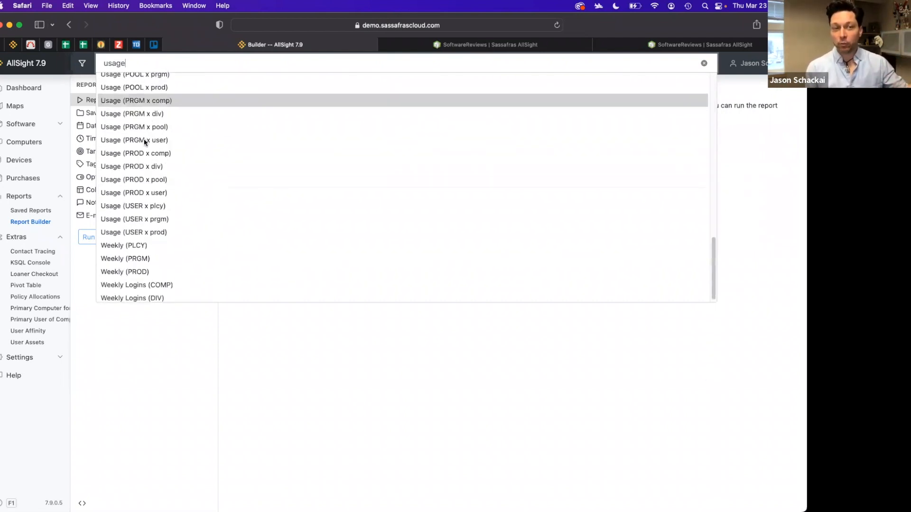
pyautogui.scroll(12, 148, 157)
pyautogui.scroll(-5, 138, 180)
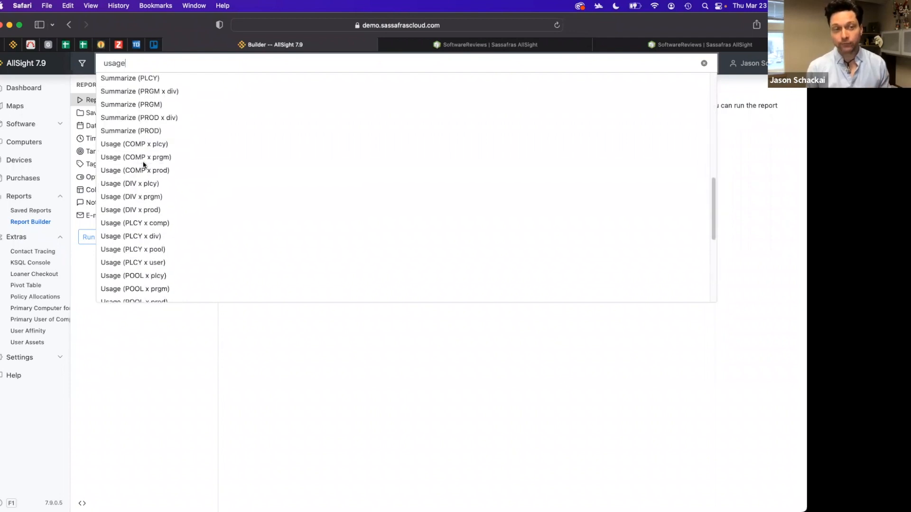
pyautogui.scroll(10, 130, 199)
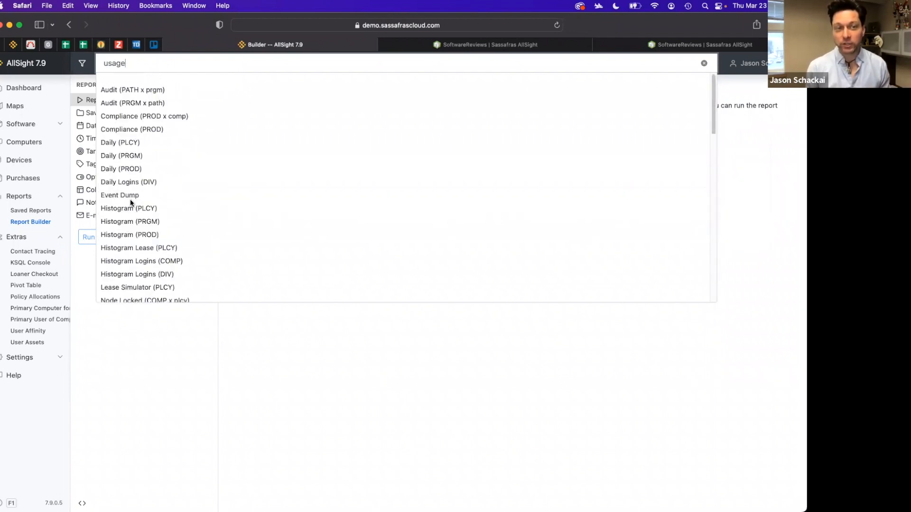
pyautogui.moveTo(138, 63); pyautogui.dragTo(55, 65)
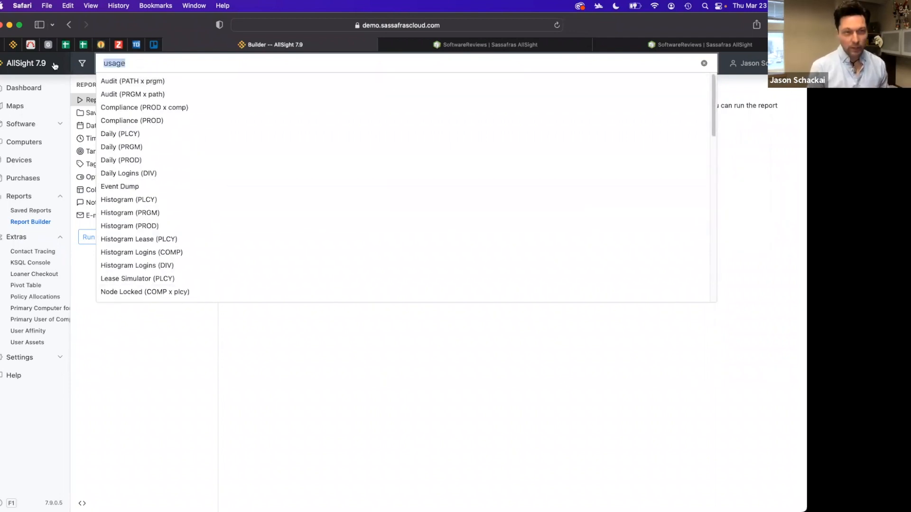
pyautogui.press('BackSpace')
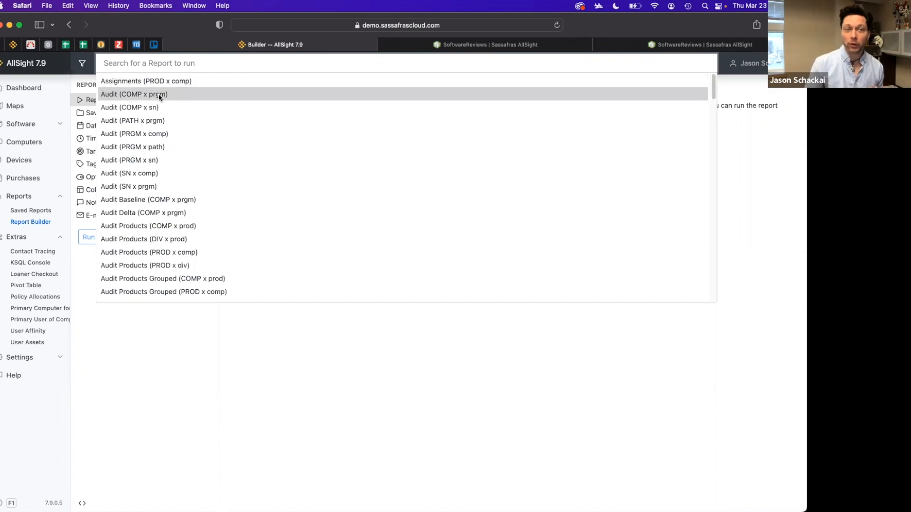
# Run the Audit (COMP x prgm) report and scroll through its per-computer program results
pyautogui.click(159, 95)
pyautogui.click(87, 239)
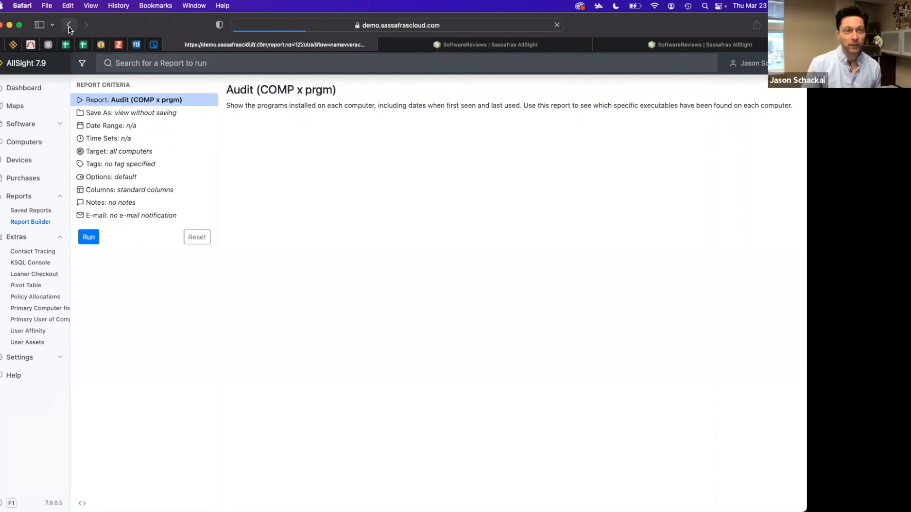
pyautogui.click(75, 141)
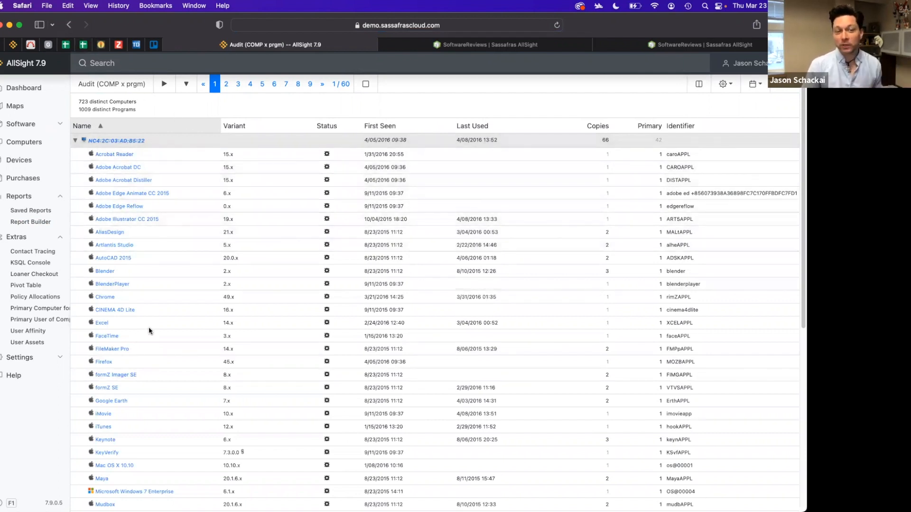
pyautogui.scroll(-3, 147, 321)
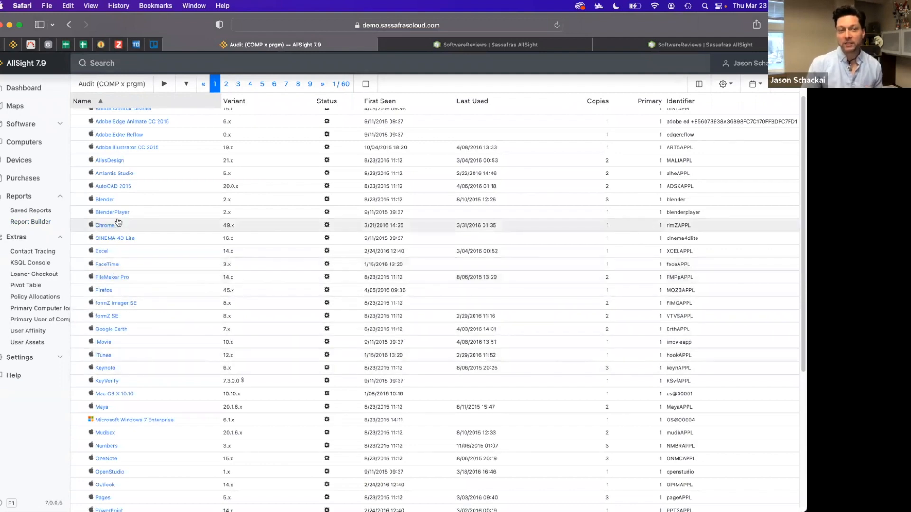
pyautogui.scroll(3, 118, 228)
# Return to the Report Builder and browse the report type list again before closing it
pyautogui.click(69, 25)
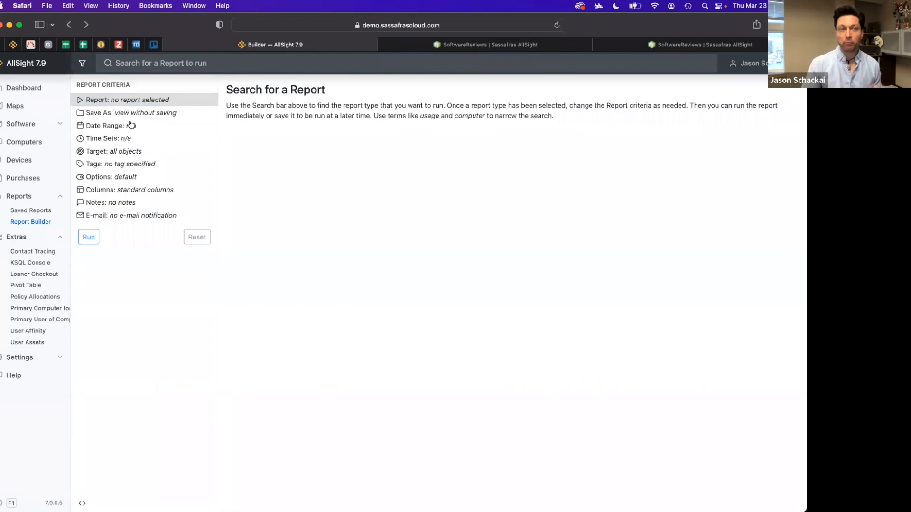
pyautogui.click(178, 62)
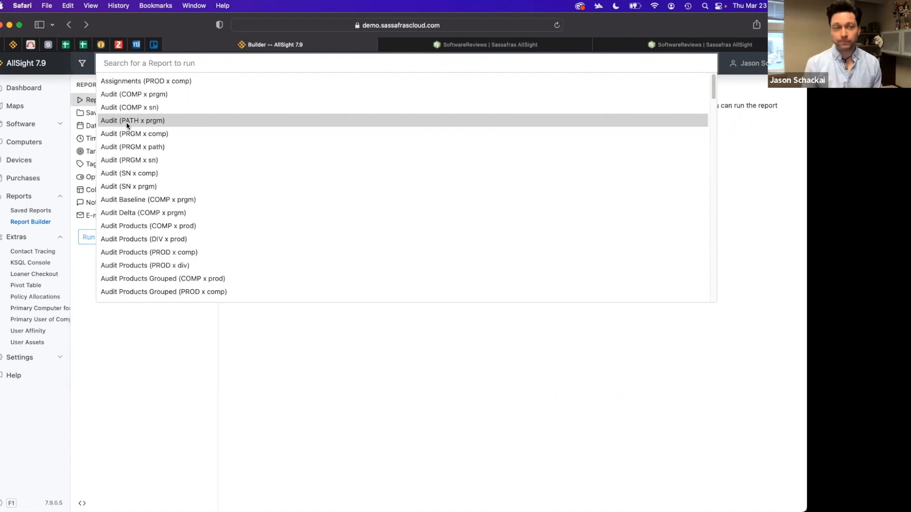
pyautogui.scroll(-1, 126, 122)
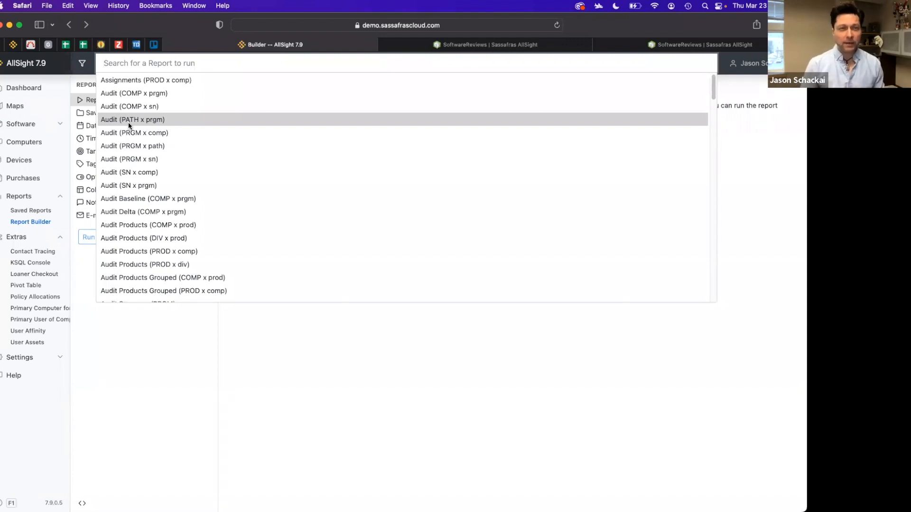
pyautogui.scroll(-2, 139, 157)
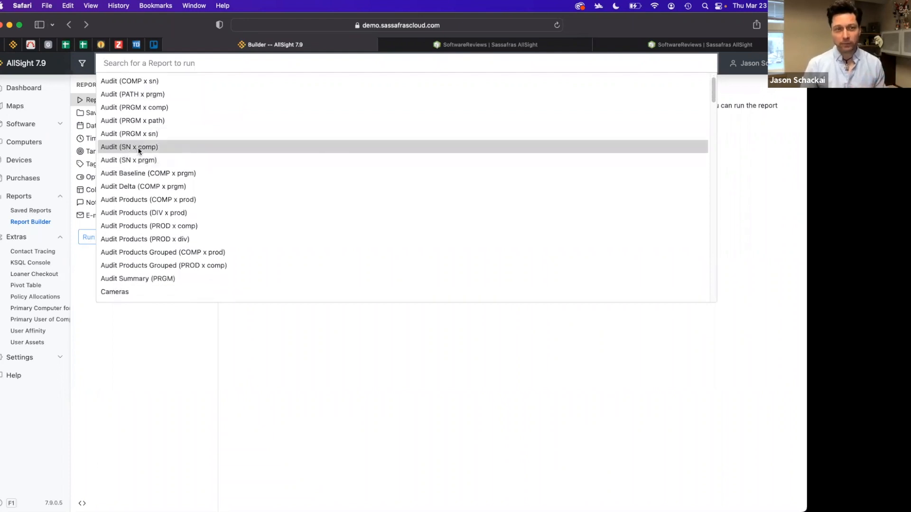
pyautogui.scroll(-2, 137, 150)
pyautogui.scroll(-2, 165, 183)
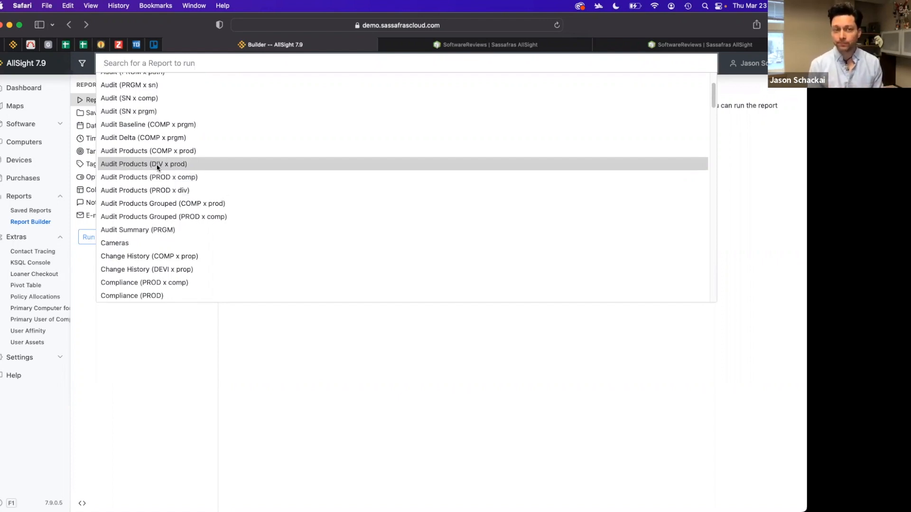
pyautogui.scroll(-5, 157, 168)
pyautogui.scroll(-6, 277, 212)
pyautogui.scroll(-4, 278, 213)
pyautogui.scroll(-6, 278, 213)
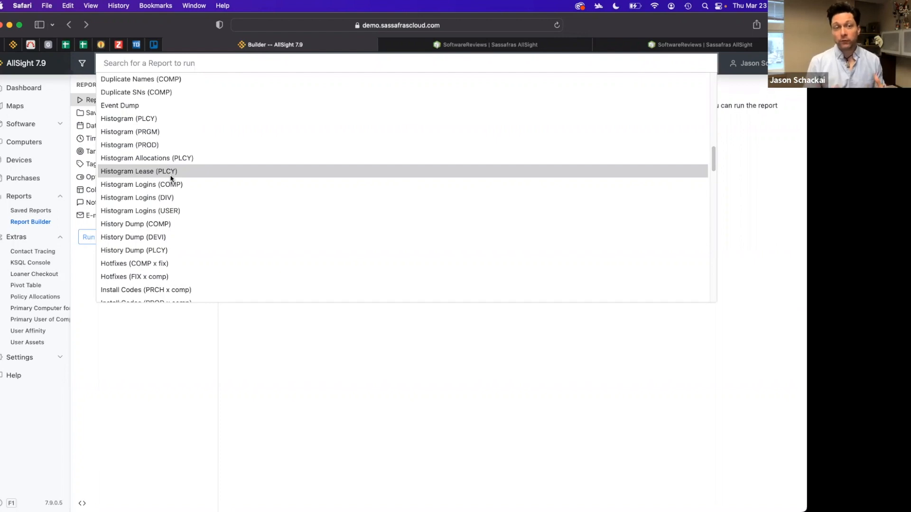
pyautogui.click(301, 320)
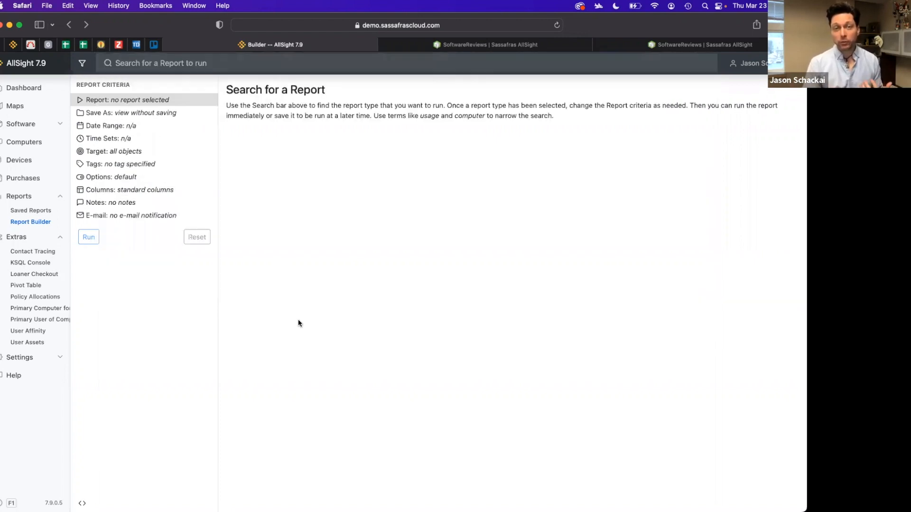
# Open software product management and turn off the Attention filter to list all discovered products
pyautogui.click(60, 126)
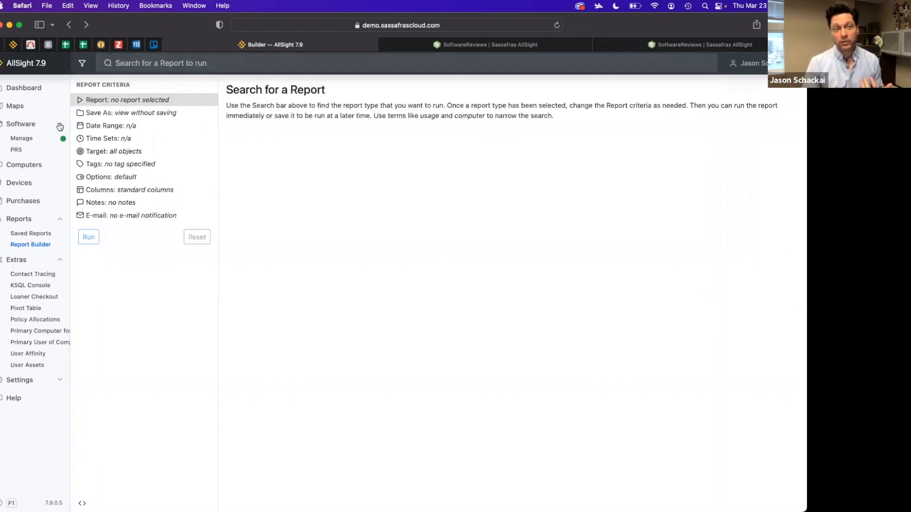
pyautogui.click(25, 140)
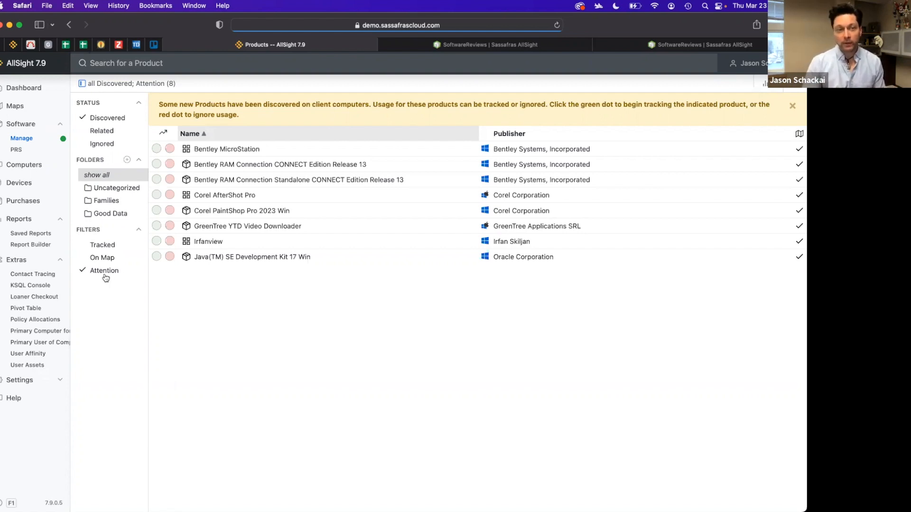
pyautogui.click(83, 272)
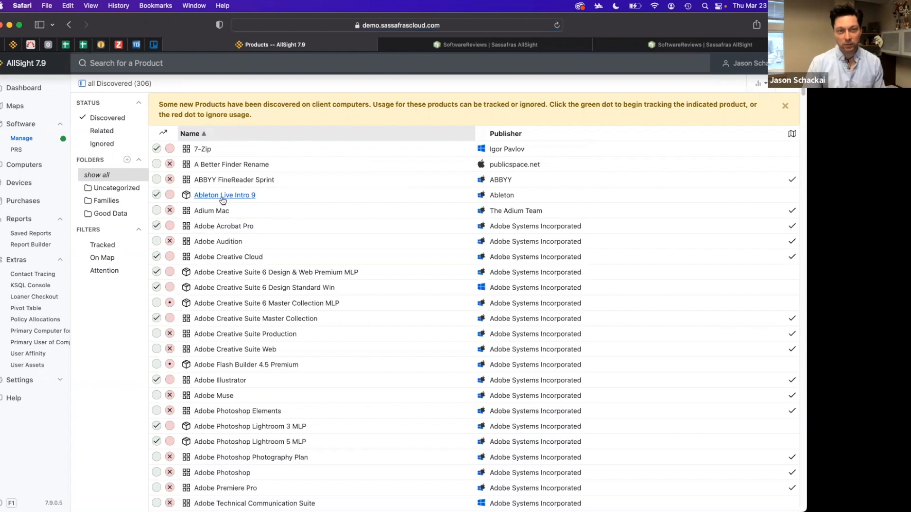
# Open the 7-Zip product details and view its Policies section
pyautogui.click(203, 149)
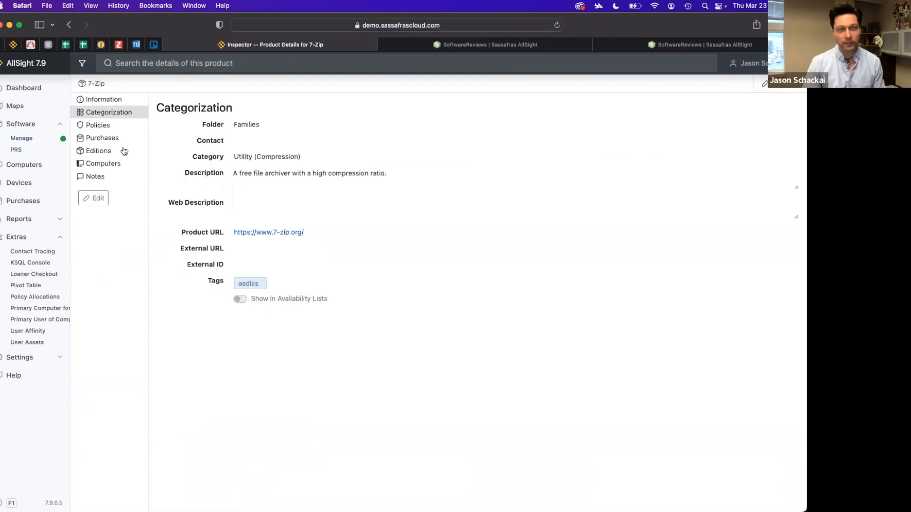
pyautogui.click(99, 126)
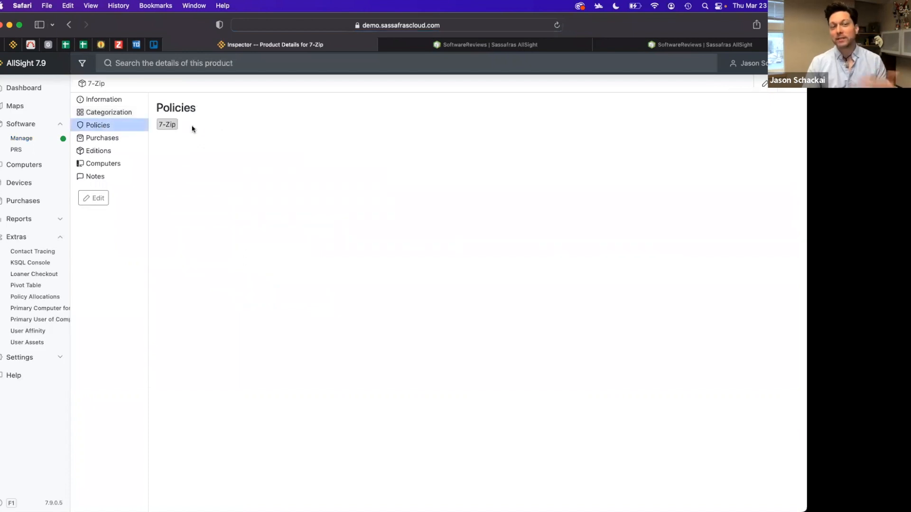
# Open the 7-Zip policy from the product's Policies list and view the policy's Products section
pyautogui.click(168, 125)
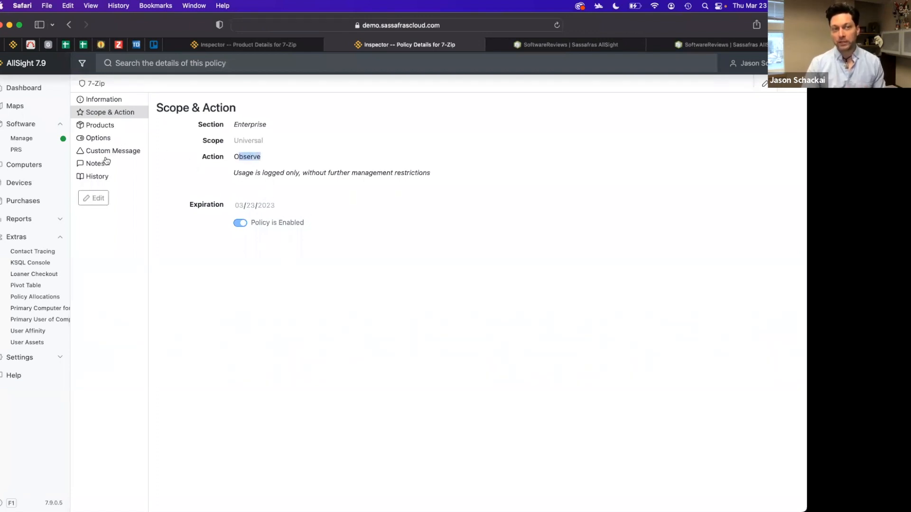
pyautogui.click(107, 126)
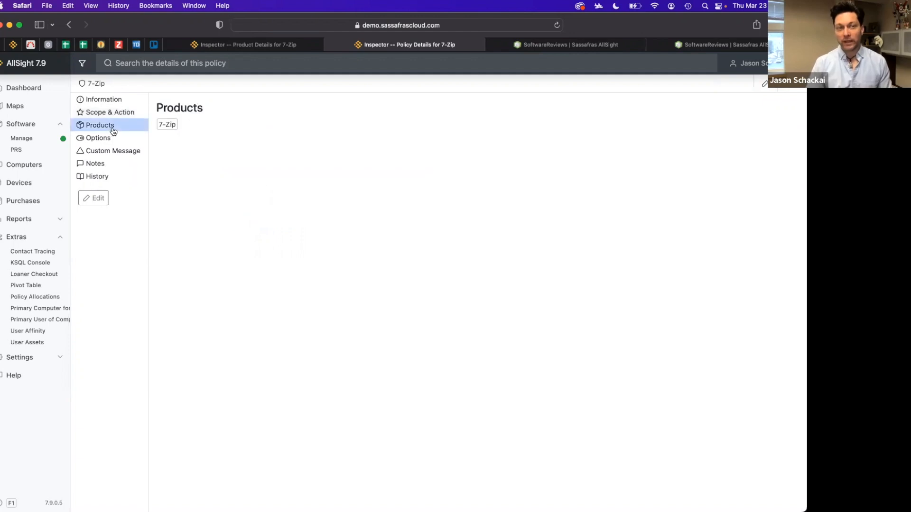
# Open the 7-Zip policy for editing and review its Scope & Action settings
pyautogui.click(765, 83)
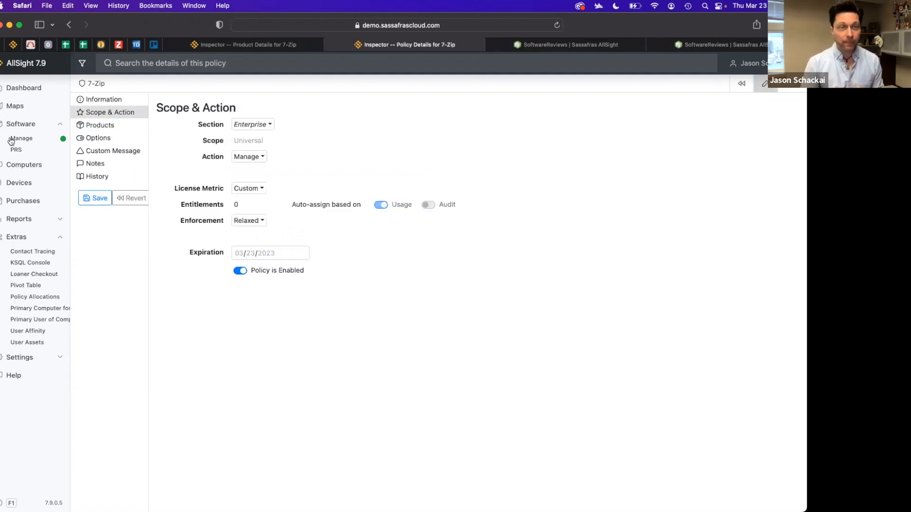
pyautogui.click(101, 113)
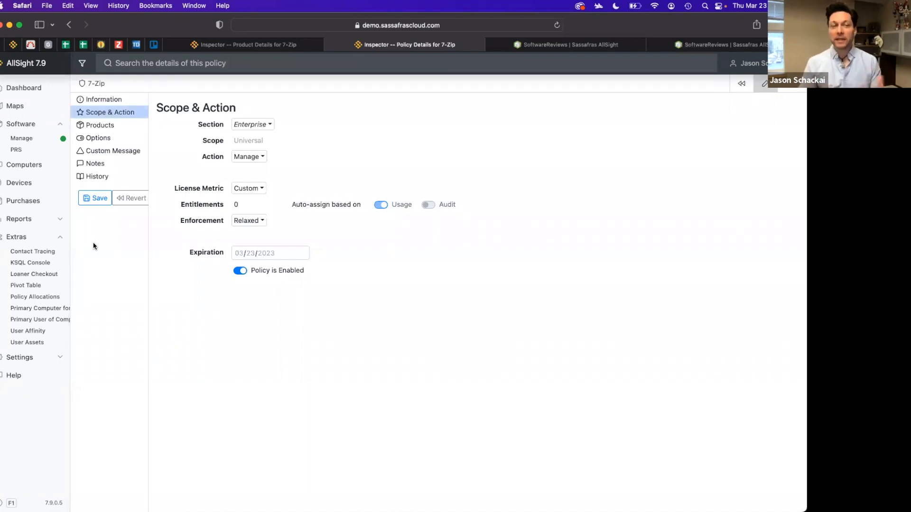
# Go to the Report Builder under Reports and open its report type search list
pyautogui.click(59, 221)
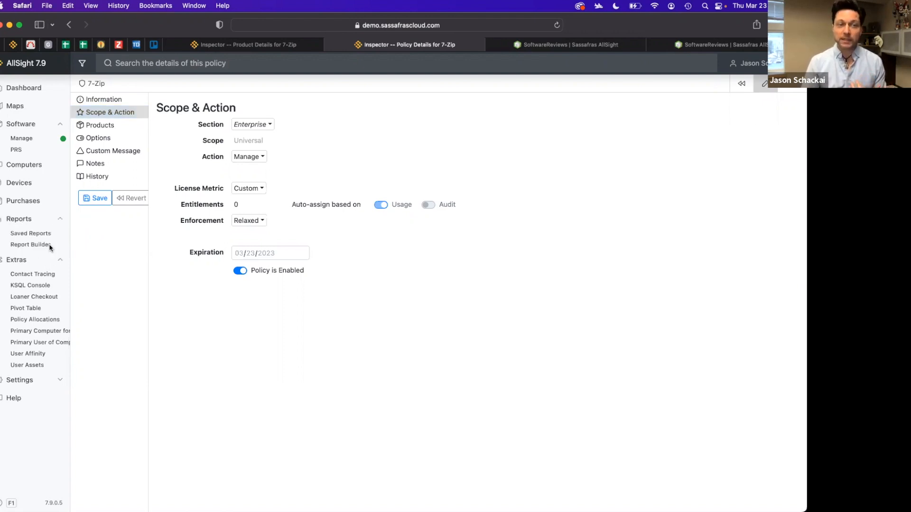
pyautogui.click(49, 245)
pyautogui.click(427, 209)
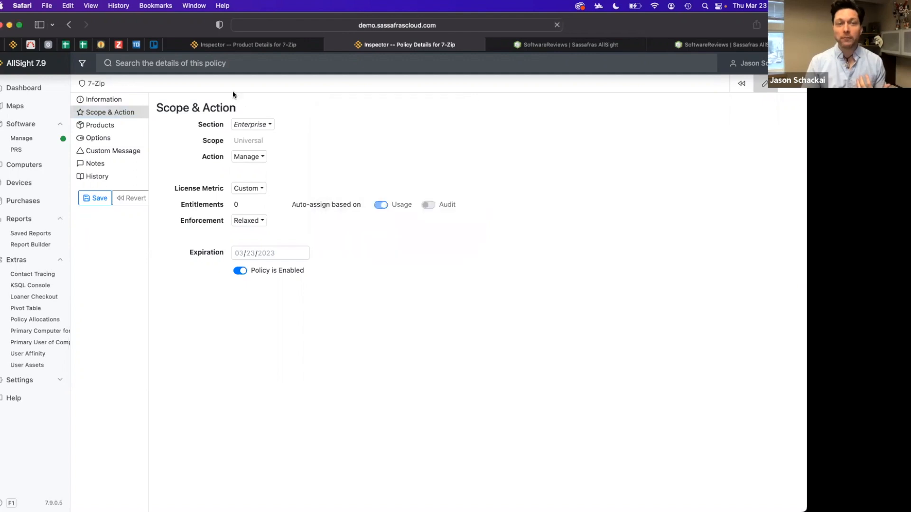
pyautogui.click(213, 62)
# Scroll through the full list of available report types, then close the list
pyautogui.scroll(-5, 218, 205)
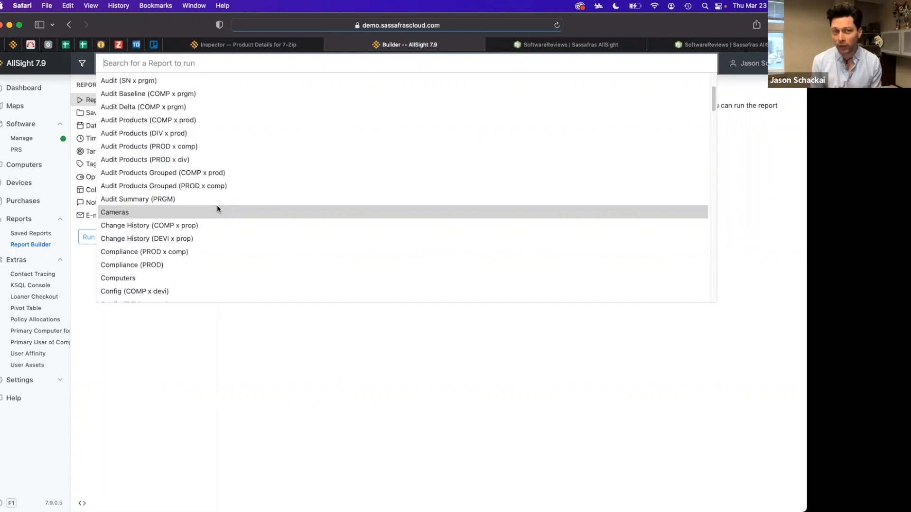
pyautogui.scroll(-5, 215, 233)
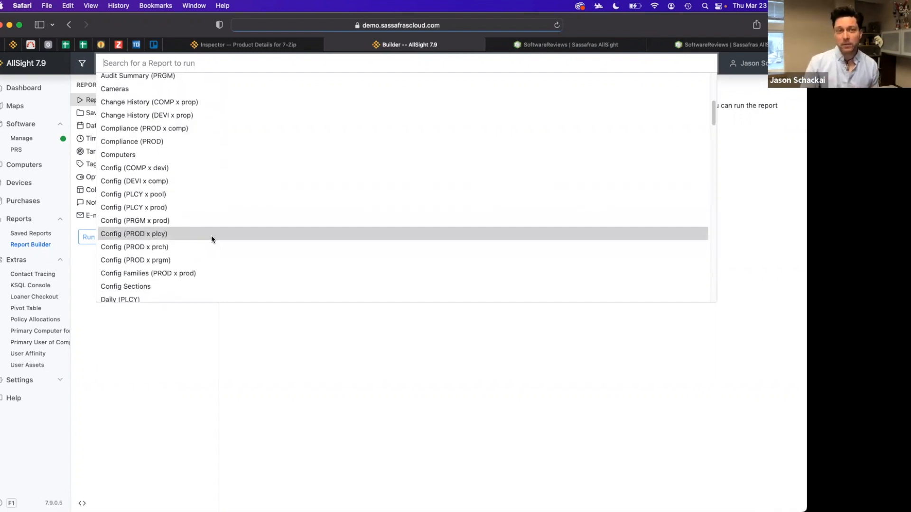
pyautogui.scroll(-1, 212, 236)
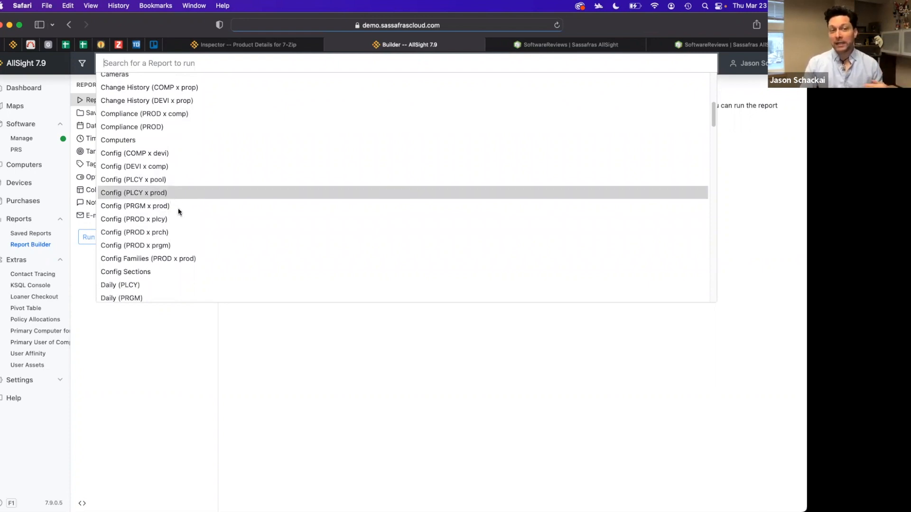
pyautogui.scroll(-10, 209, 228)
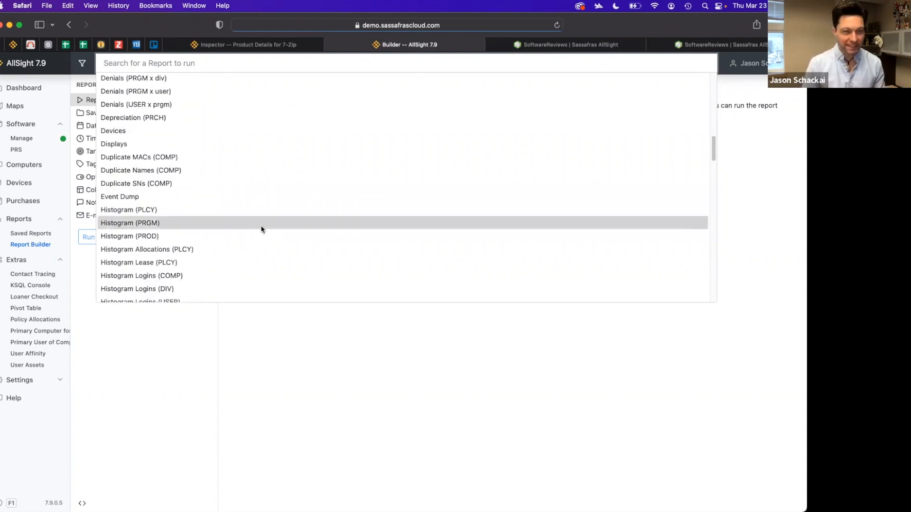
pyautogui.scroll(-2, 262, 229)
pyautogui.scroll(-2, 262, 229)
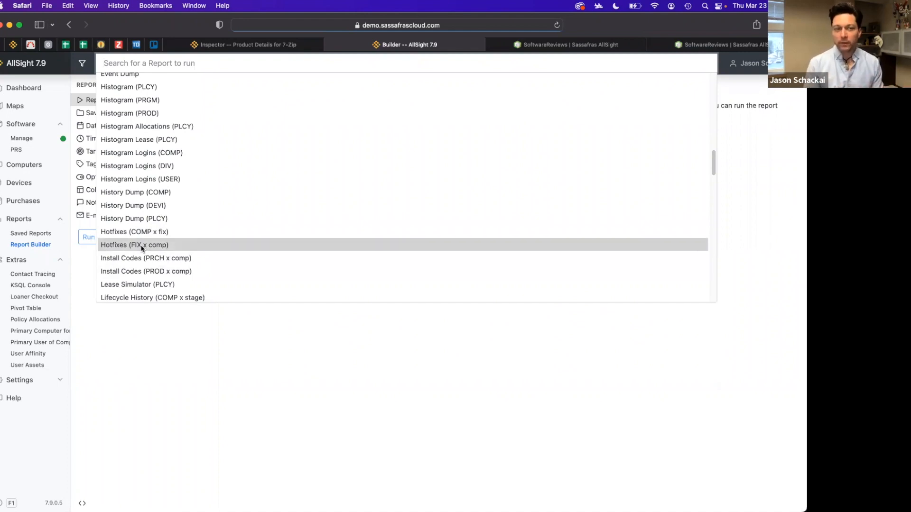
pyautogui.scroll(-10, 142, 249)
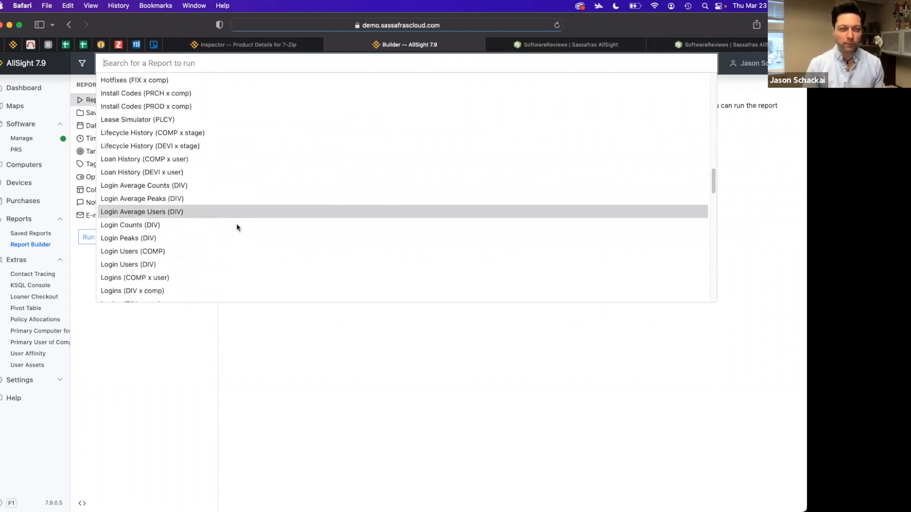
pyautogui.scroll(-10, 237, 226)
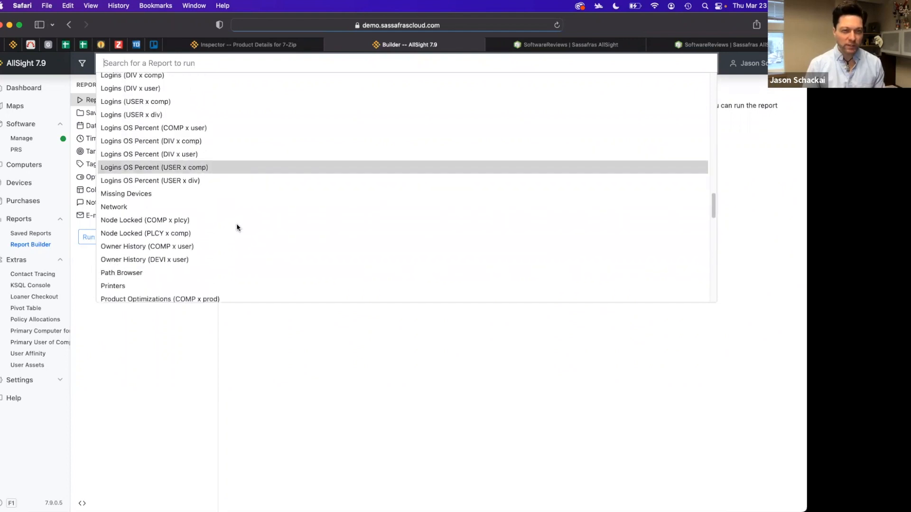
pyautogui.scroll(-3, 236, 226)
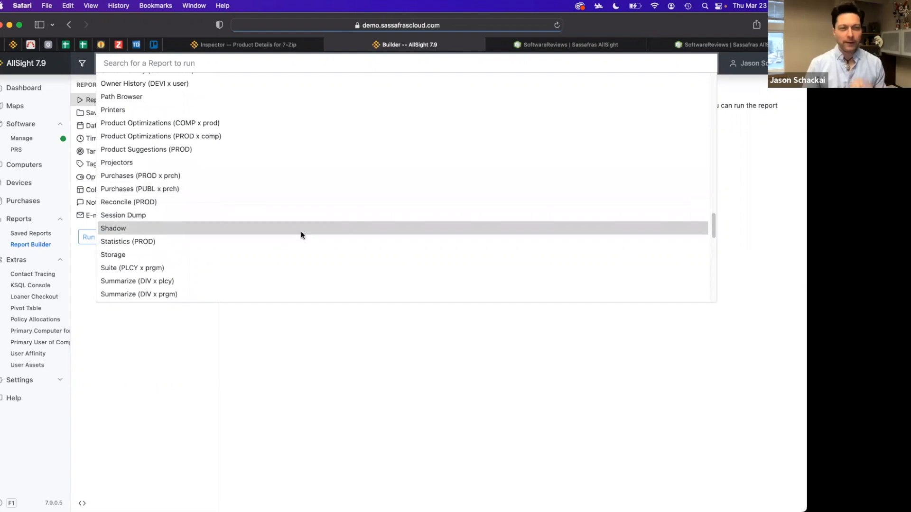
pyautogui.scroll(-5, 300, 234)
pyautogui.scroll(-1, 300, 233)
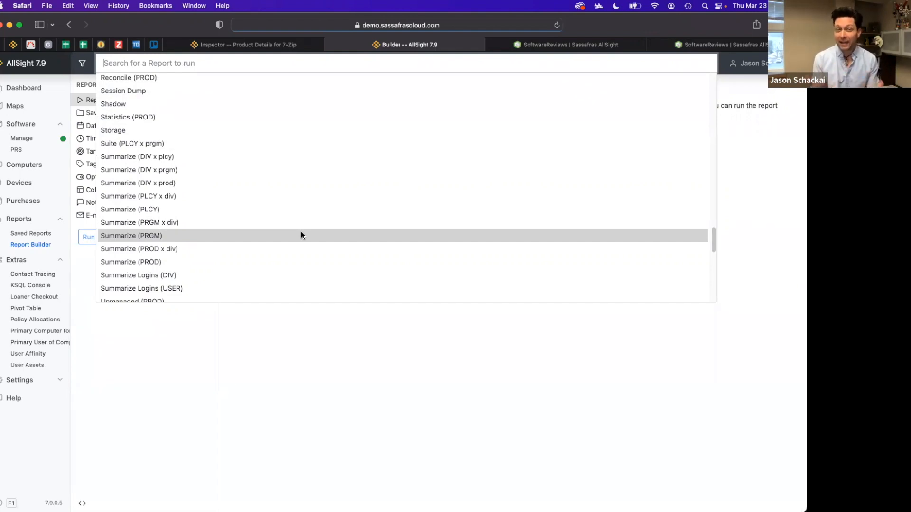
pyautogui.scroll(-10, 301, 236)
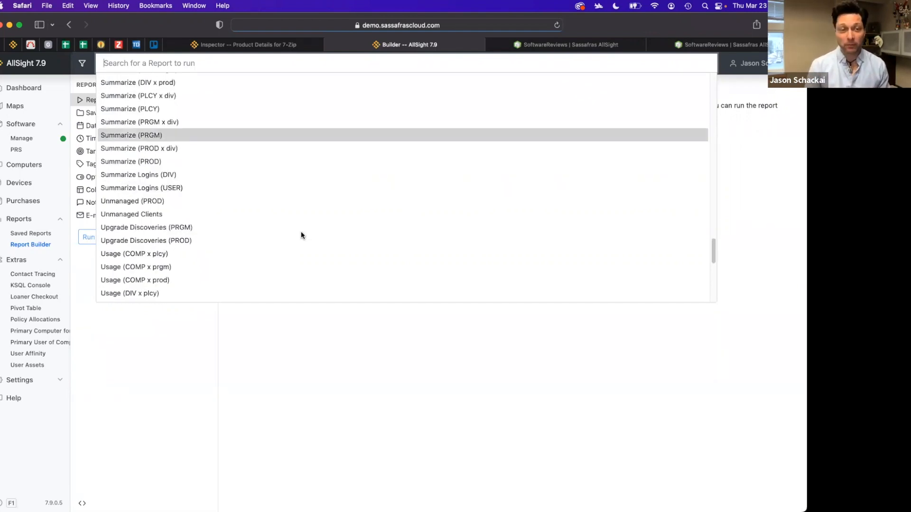
pyautogui.scroll(-2, 301, 235)
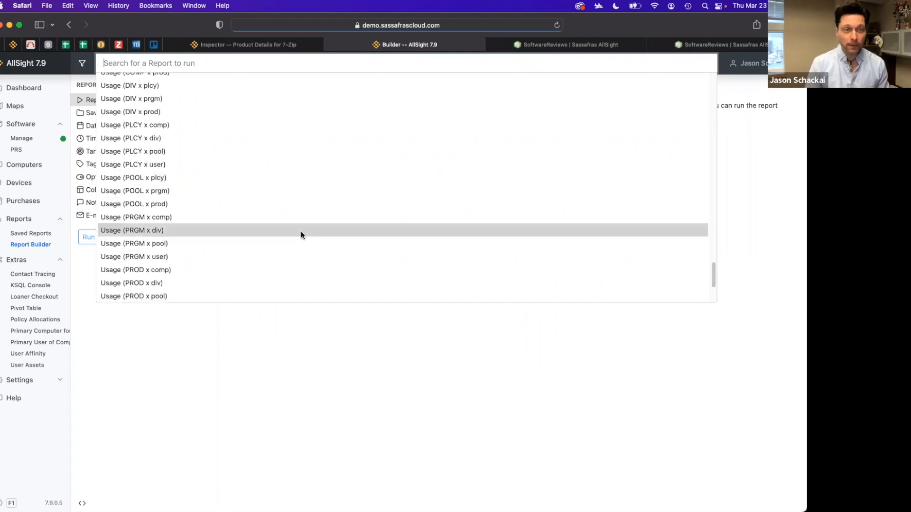
pyautogui.scroll(2, 281, 211)
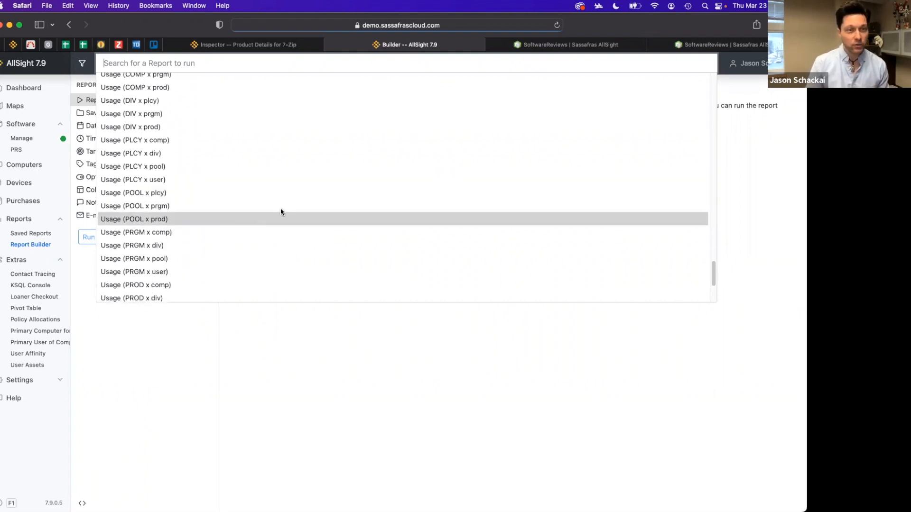
pyautogui.scroll(20, 281, 211)
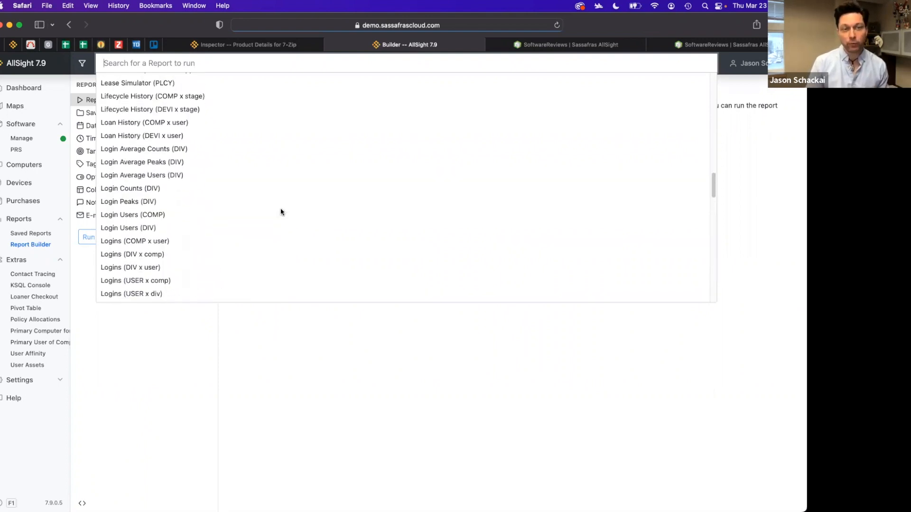
pyautogui.scroll(2, 281, 211)
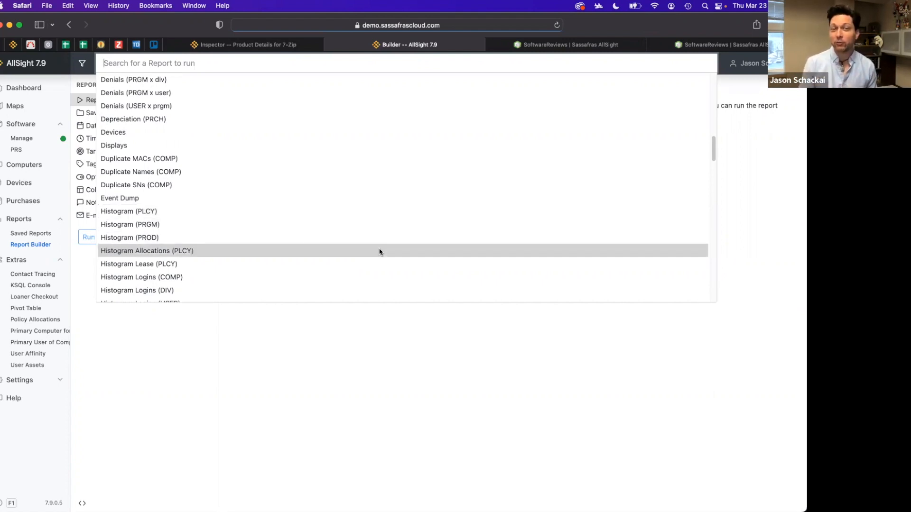
pyautogui.click(395, 333)
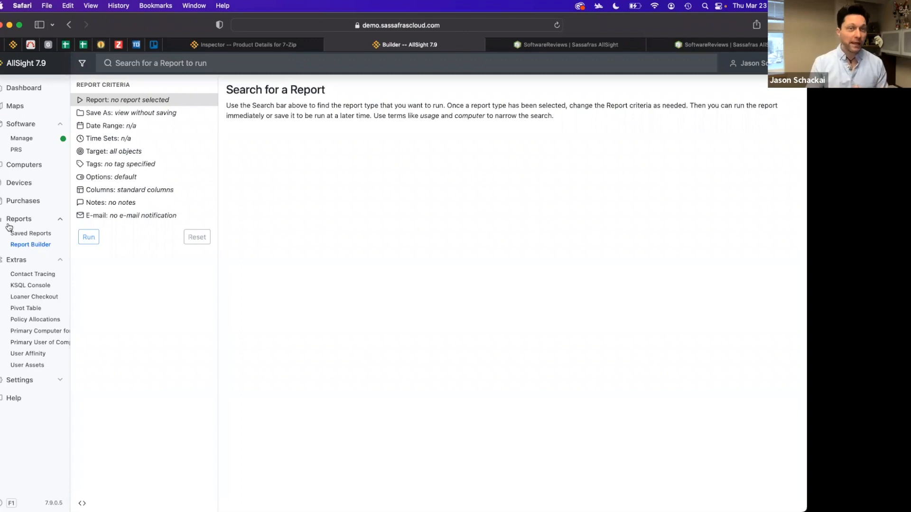
# Reopen the report type list and select the Computers report
pyautogui.click(198, 67)
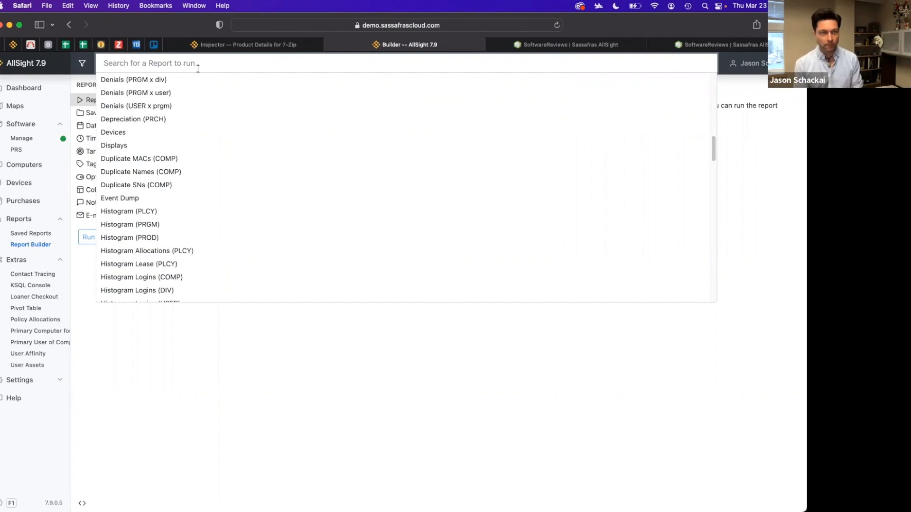
pyautogui.scroll(5, 180, 115)
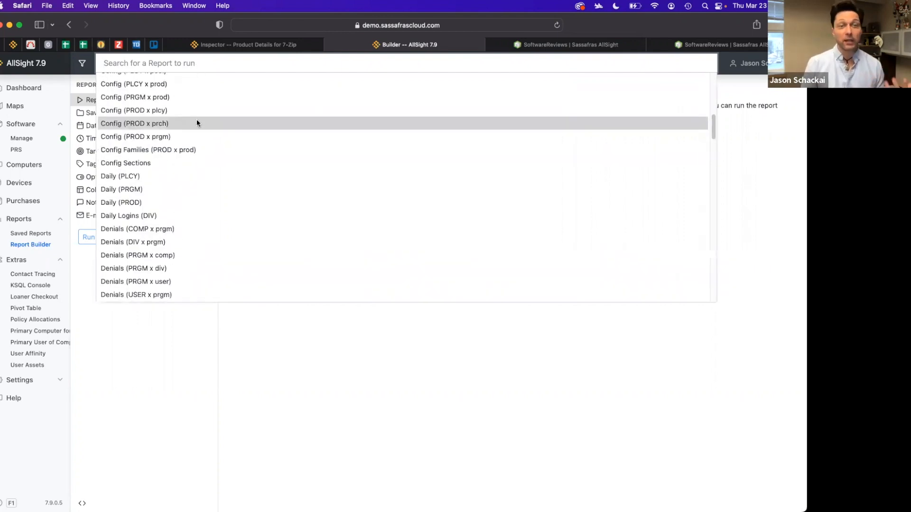
pyautogui.scroll(8, 198, 121)
pyautogui.scroll(-5, 250, 161)
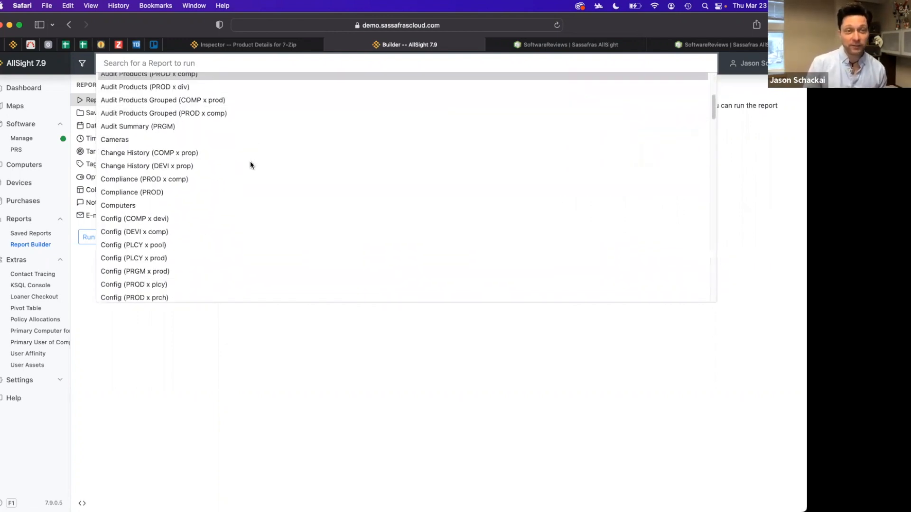
pyautogui.scroll(1, 249, 160)
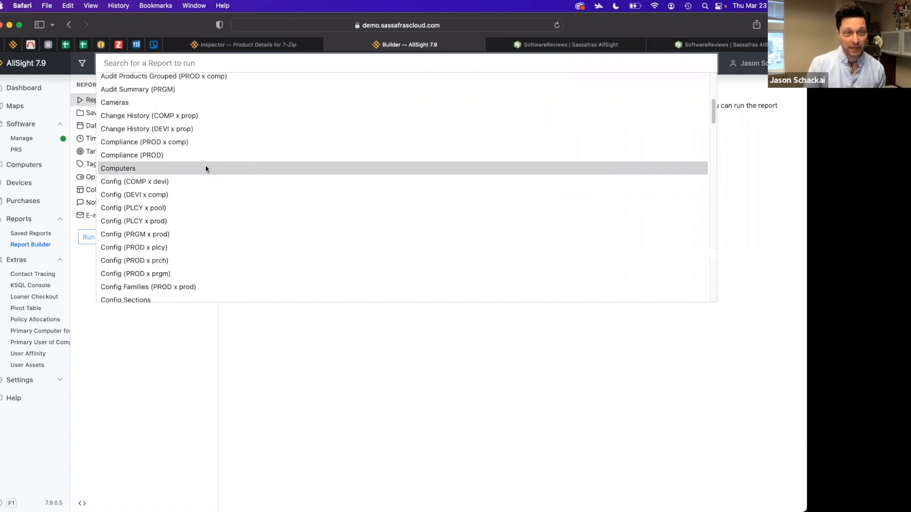
pyautogui.click(135, 170)
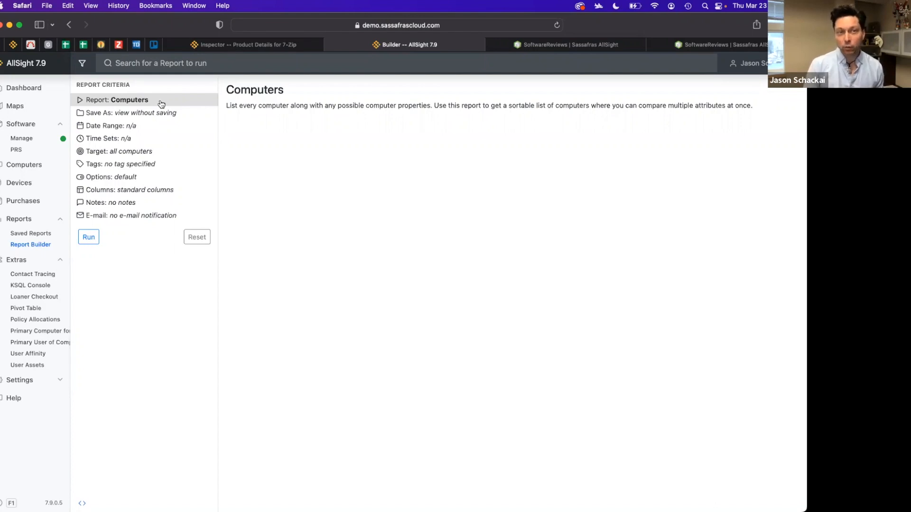
# Filter the report to the Adams Lab 1 division and run the Computers report
pyautogui.click(83, 64)
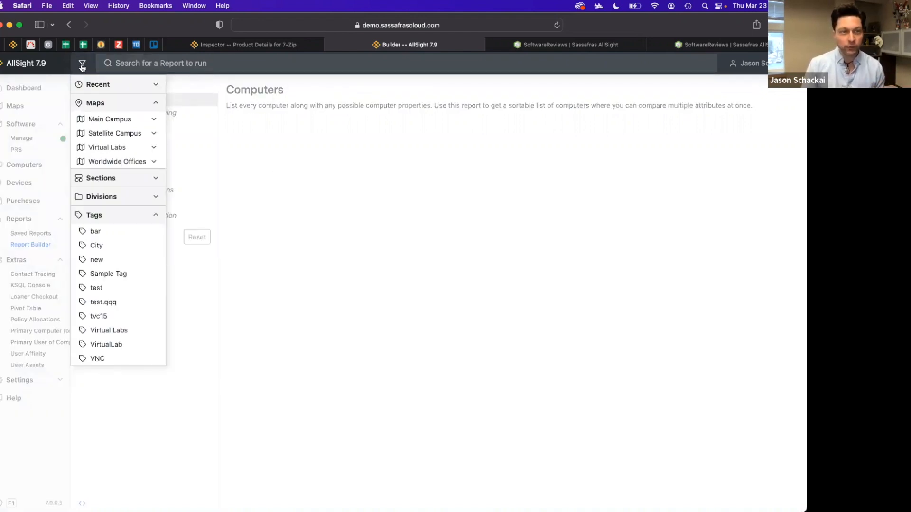
pyautogui.click(155, 218)
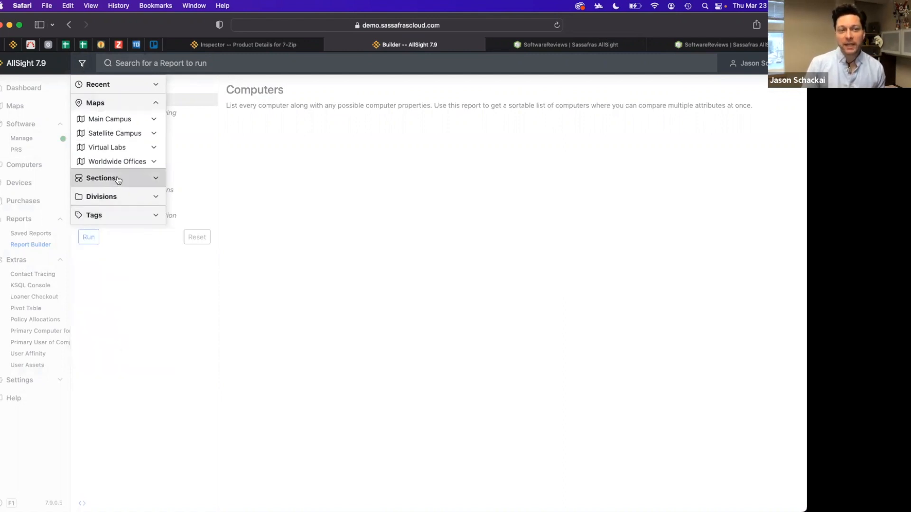
pyautogui.click(156, 197)
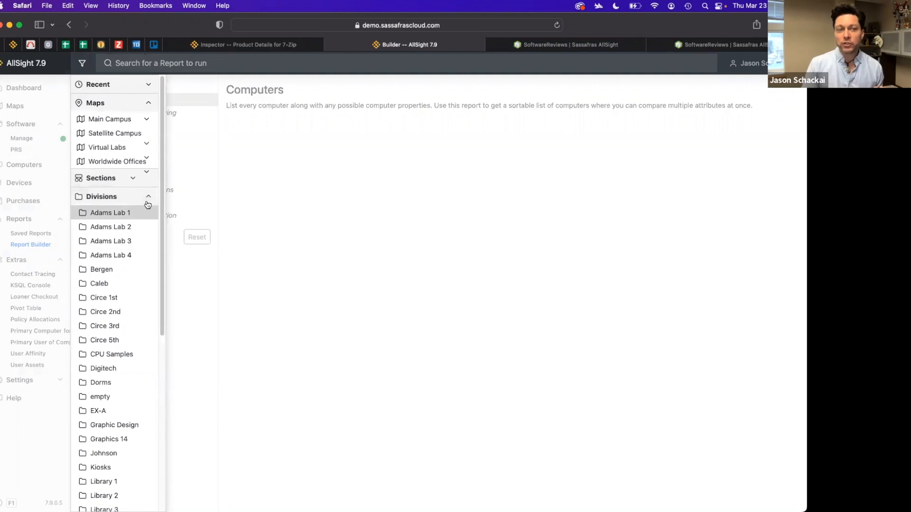
pyautogui.click(153, 197)
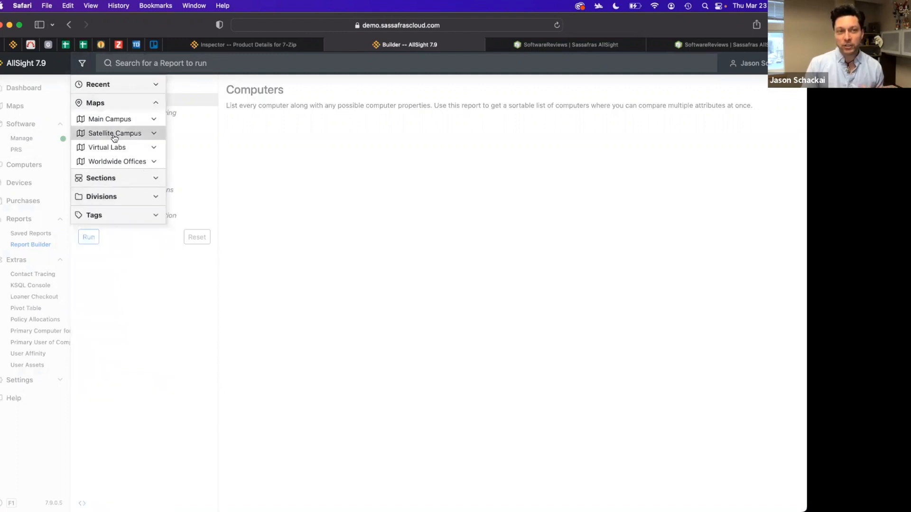
pyautogui.click(157, 134)
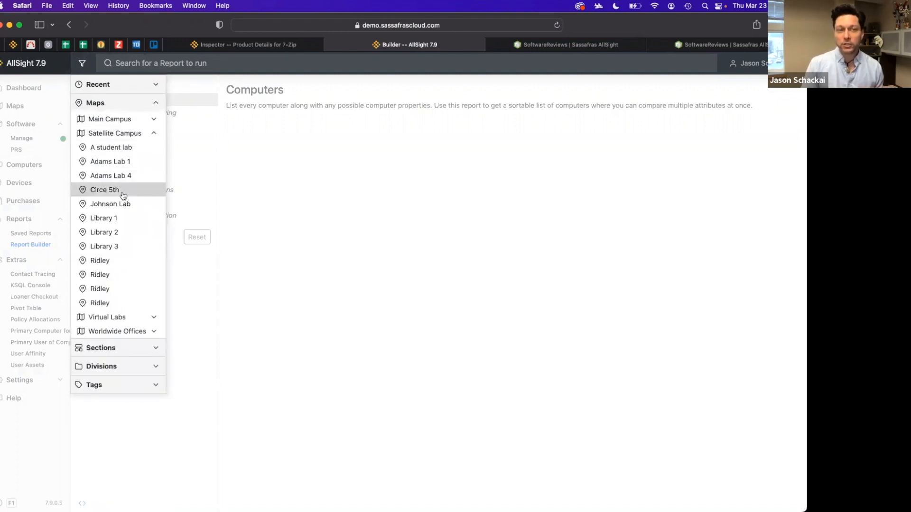
pyautogui.click(156, 134)
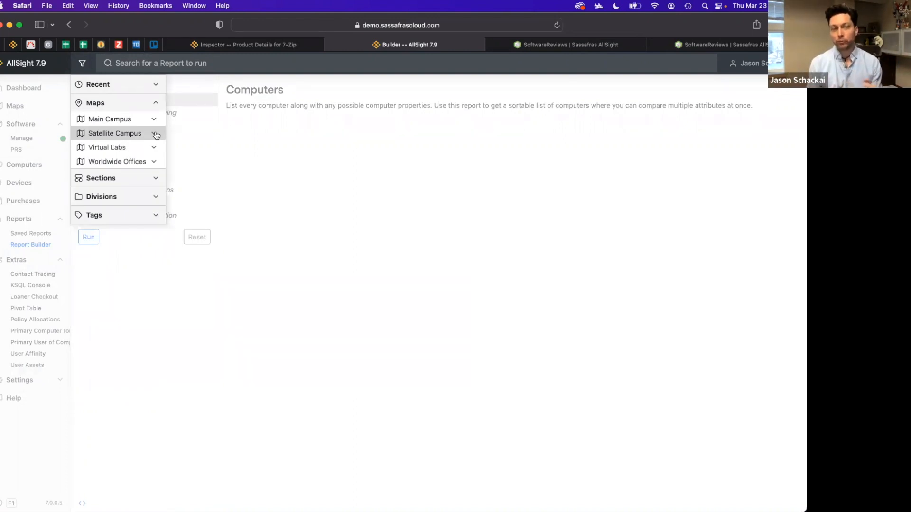
pyautogui.click(156, 196)
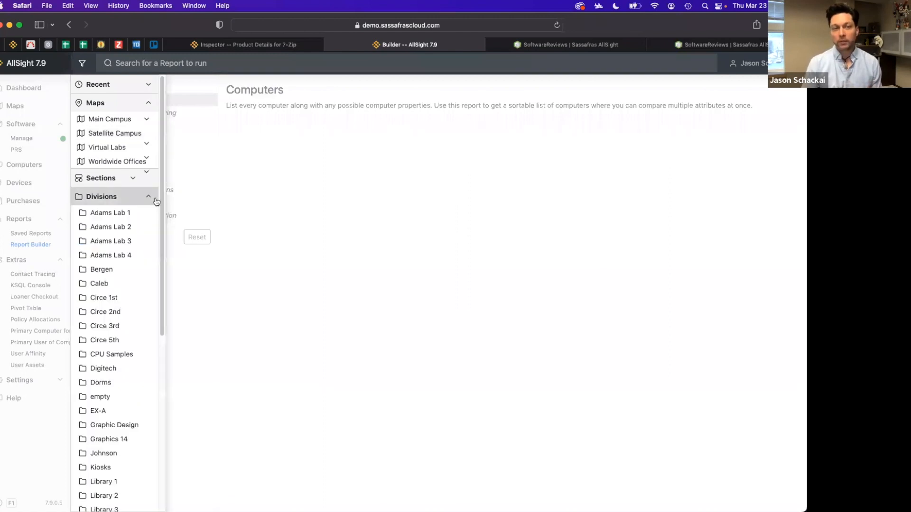
pyautogui.click(124, 218)
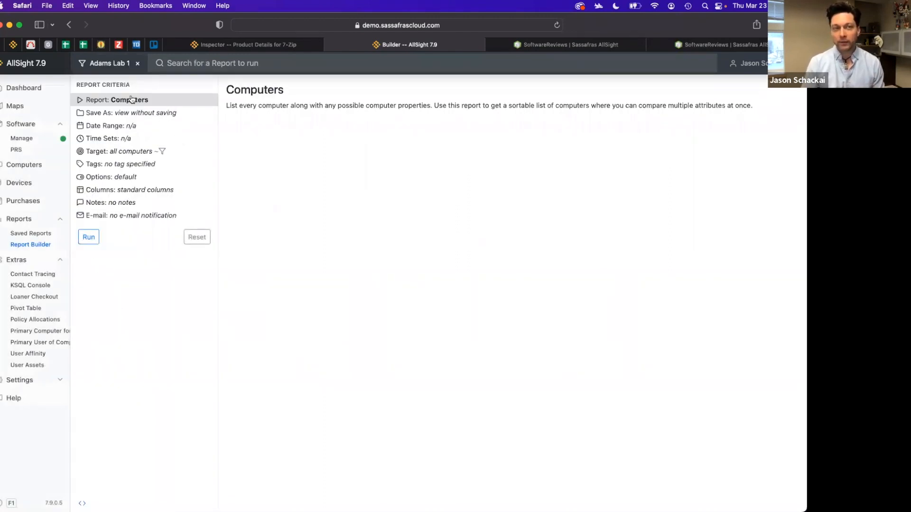
pyautogui.click(92, 238)
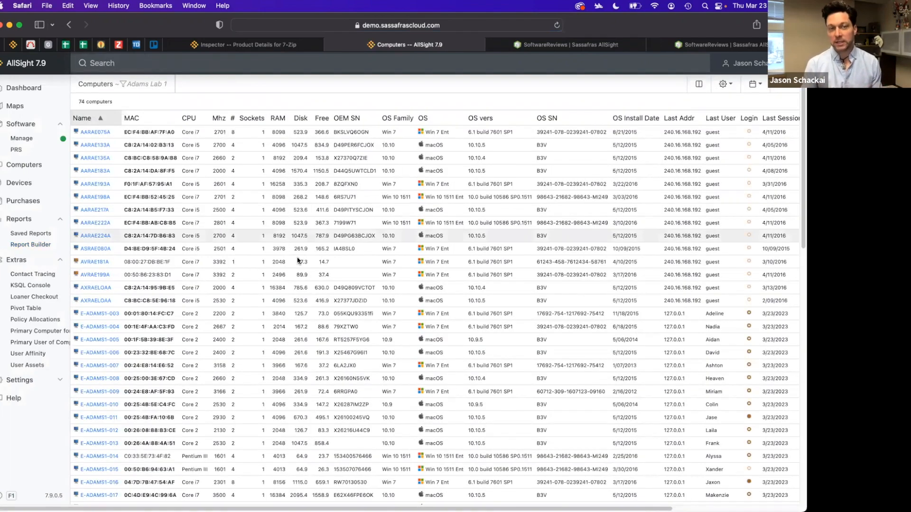
# Return to the Computers report criteria and open its display column settings
pyautogui.scroll(-10, 297, 257)
pyautogui.scroll(10, 297, 257)
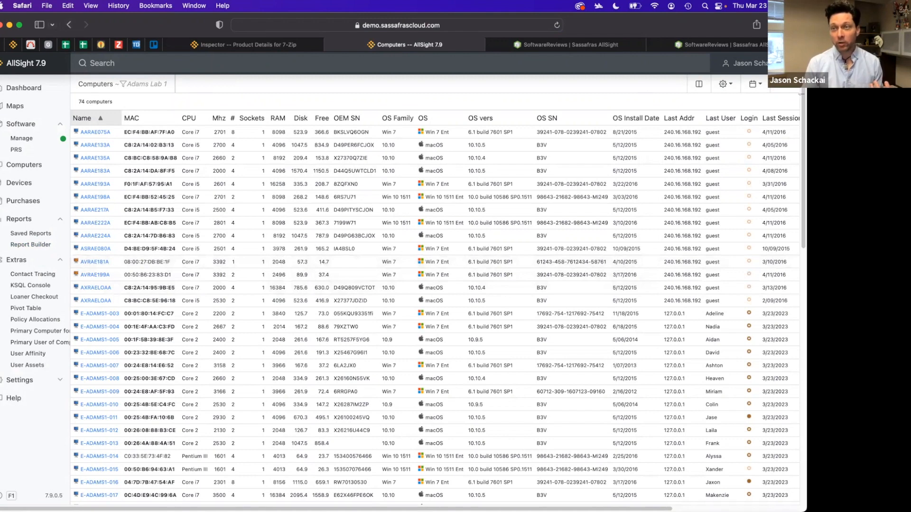
pyautogui.click(755, 84)
pyautogui.click(749, 108)
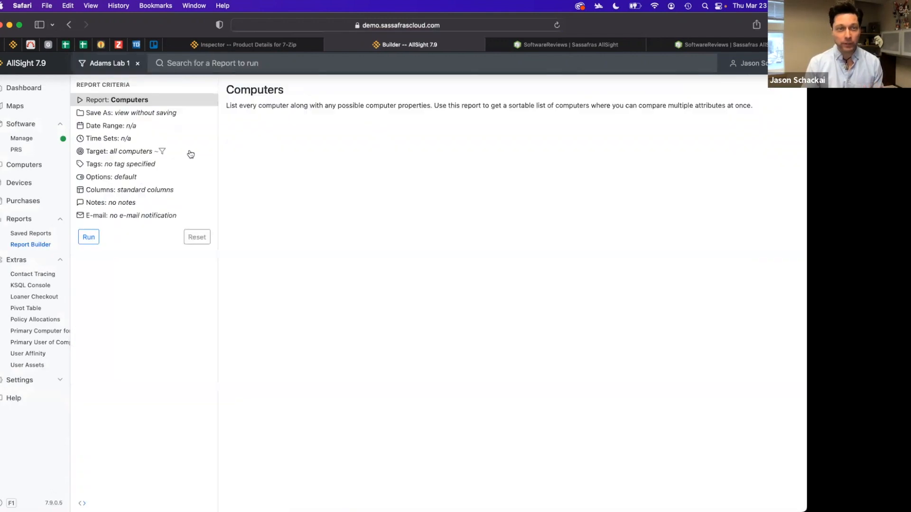
pyautogui.click(130, 191)
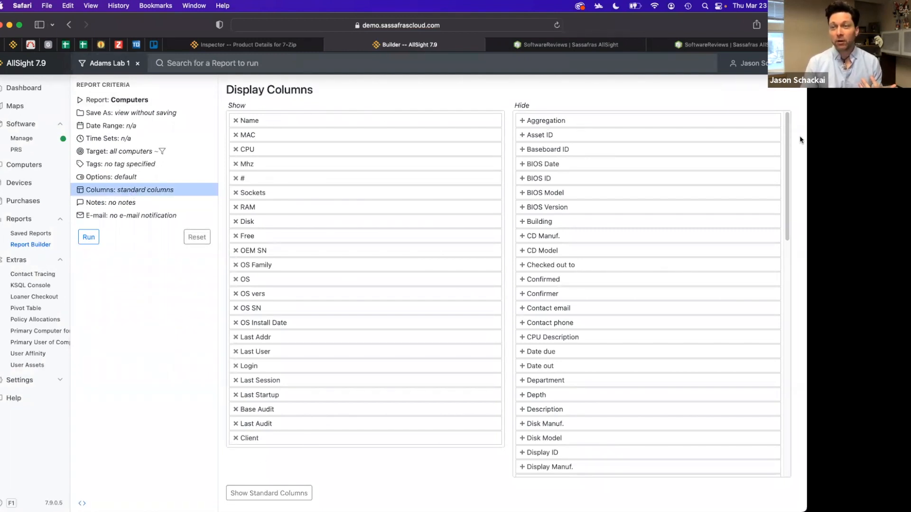
# Move the OS column above OS Family in the shown columns list
pyautogui.moveTo(788, 141); pyautogui.dragTo(771, 304)
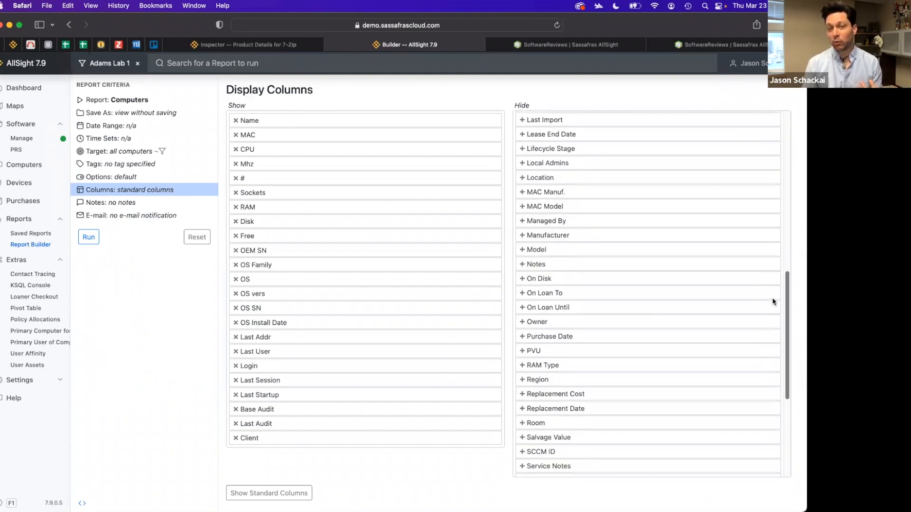
pyautogui.moveTo(311, 271)
pyautogui.mouseDown()
pyautogui.moveTo(308, 321)
pyautogui.moveTo(313, 197)
pyautogui.moveTo(318, 264)
pyautogui.mouseUp()
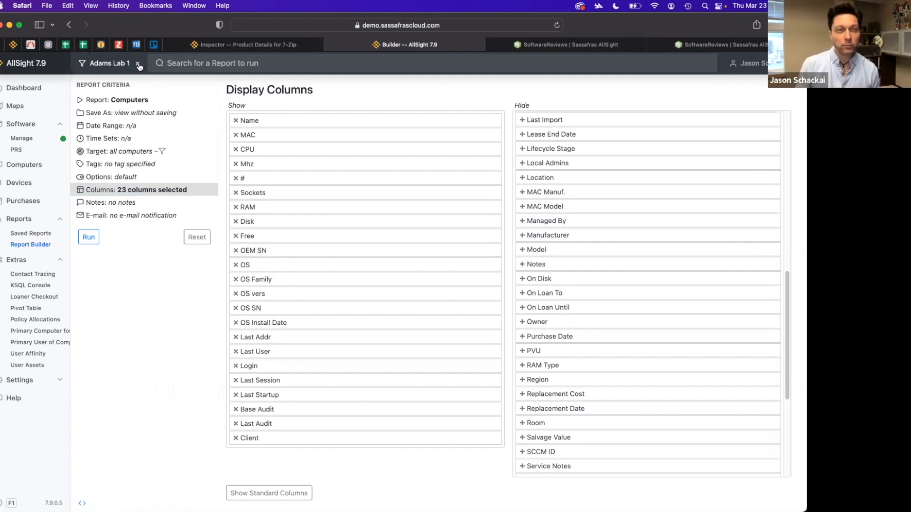
# Remove the Adams Lab 1 division filter from the report criteria
pyautogui.click(129, 102)
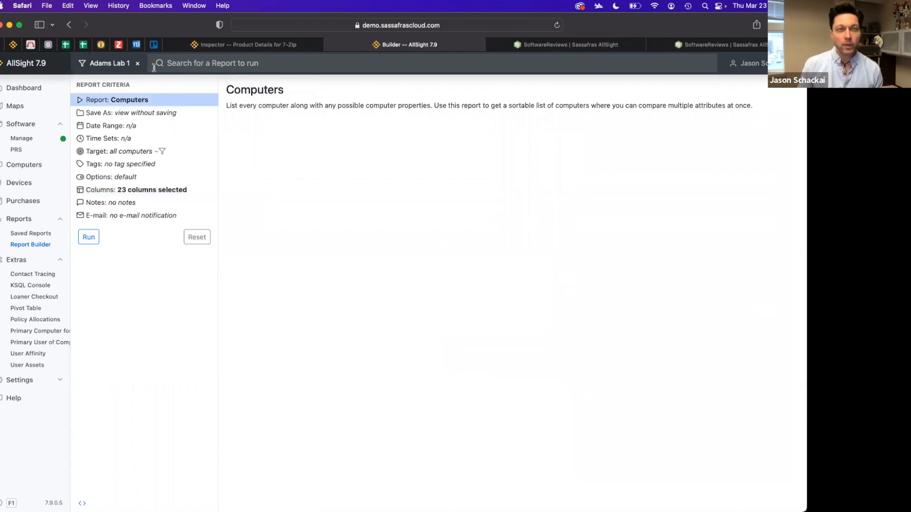
pyautogui.click(137, 64)
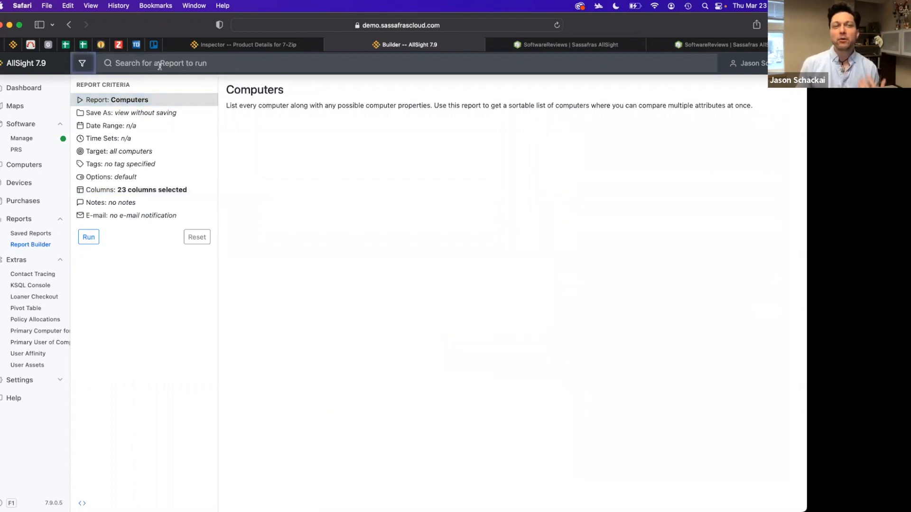
# Search the report types for histogram and run the Histogram Logins (DIV) report
pyautogui.click(160, 65)
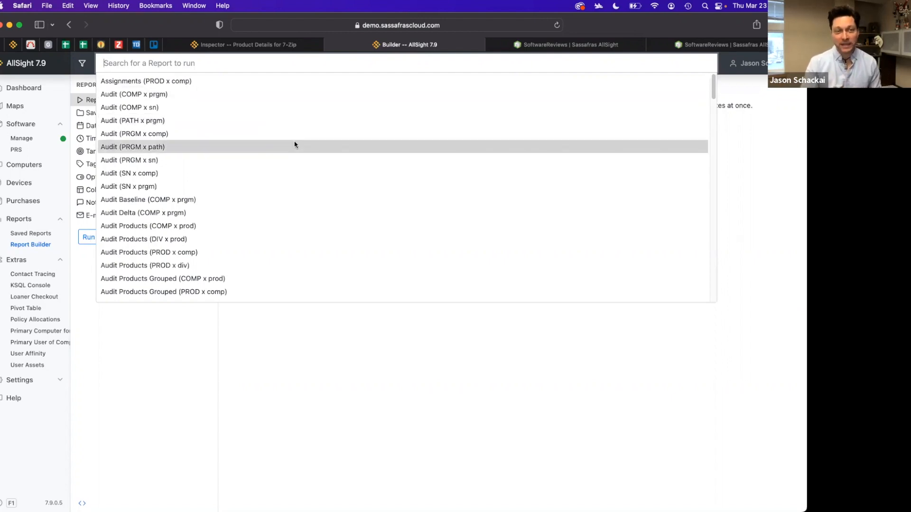
pyautogui.scroll(-5, 293, 141)
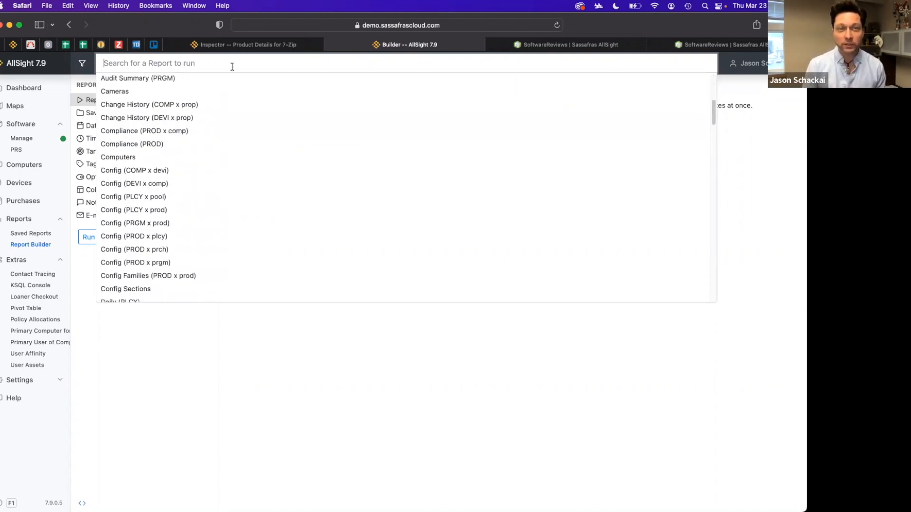
pyautogui.write('his')
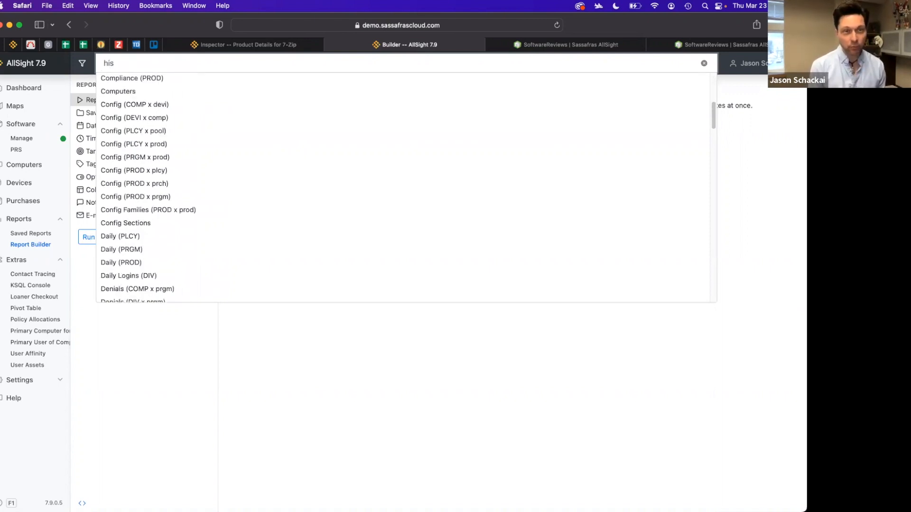
pyautogui.write('togram')
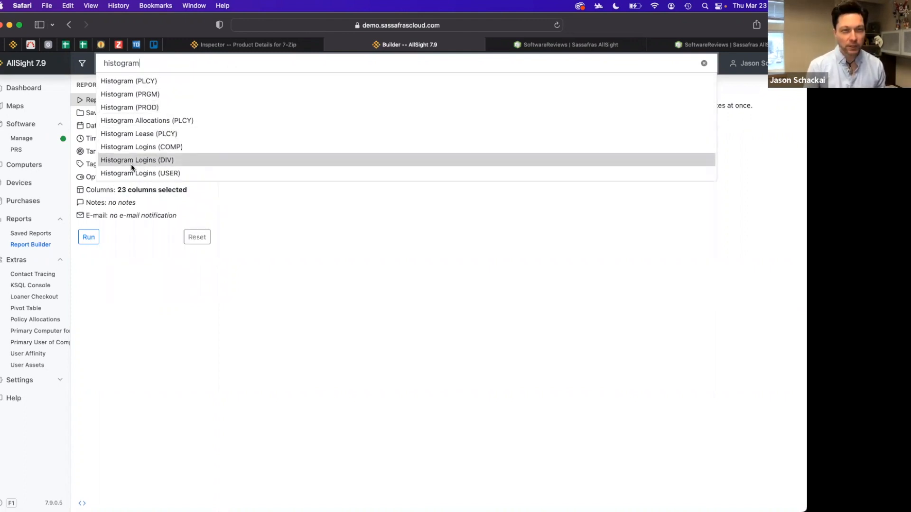
pyautogui.click(172, 162)
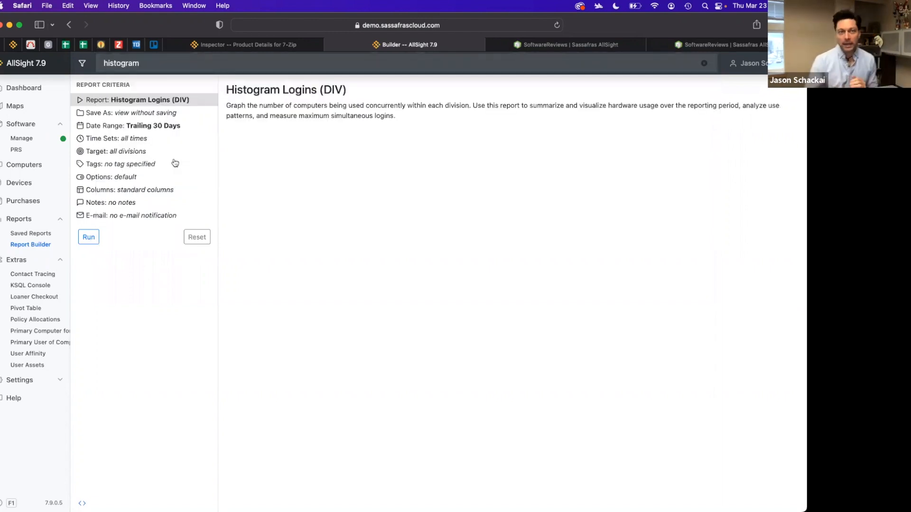
pyautogui.click(89, 238)
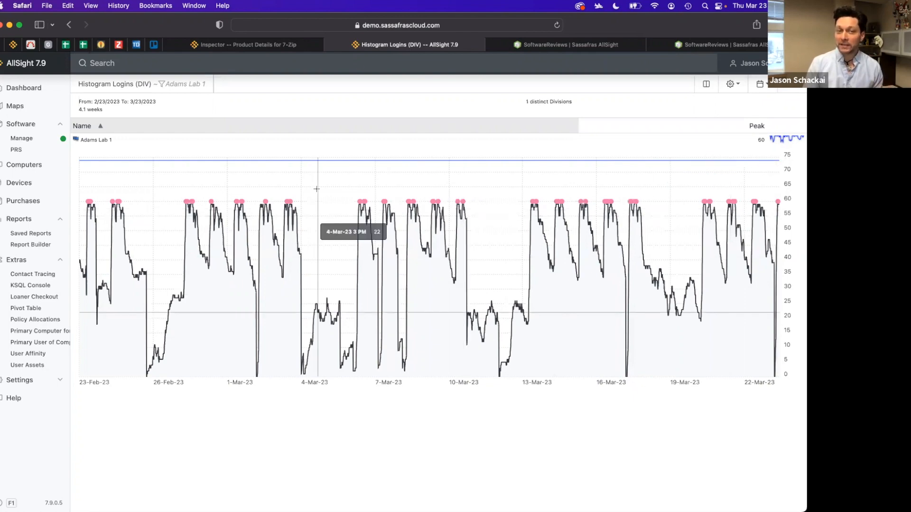
# Zoom the histogram into the 26-Feb to 4-Mar period, then reset the zoom
pyautogui.moveTo(169, 196); pyautogui.dragTo(328, 199)
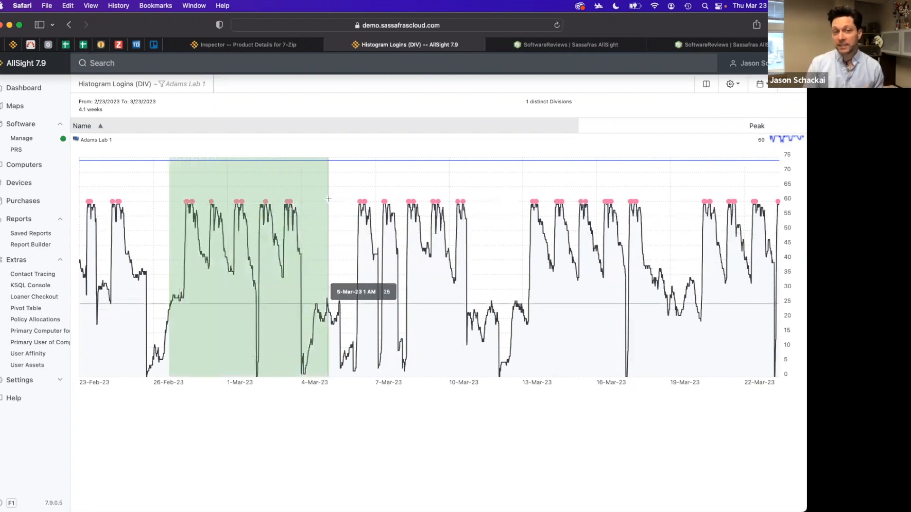
pyautogui.moveTo(328, 199); pyautogui.dragTo(328, 198)
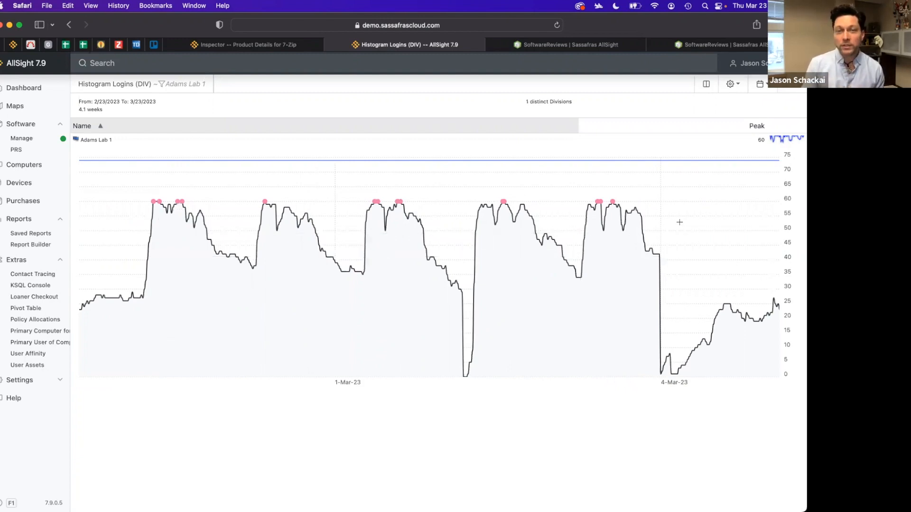
pyautogui.doubleClick(133, 297)
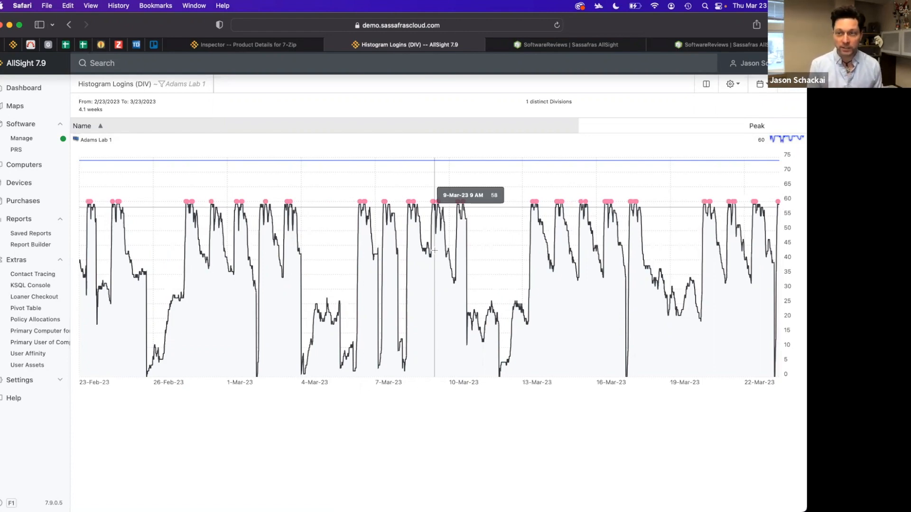
# Go back to the builder, search for logins, and run the Logins (DIV x comp) report
pyautogui.press('super+bracketleft')
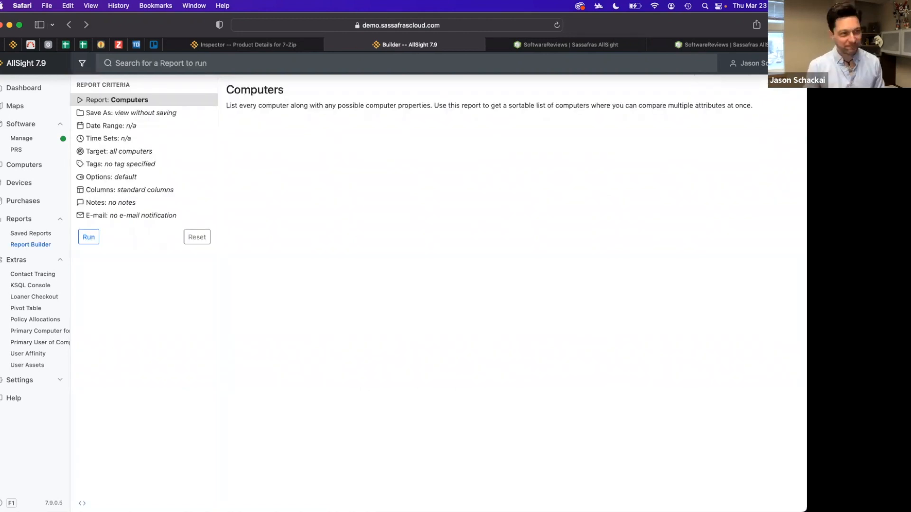
pyautogui.click(203, 60)
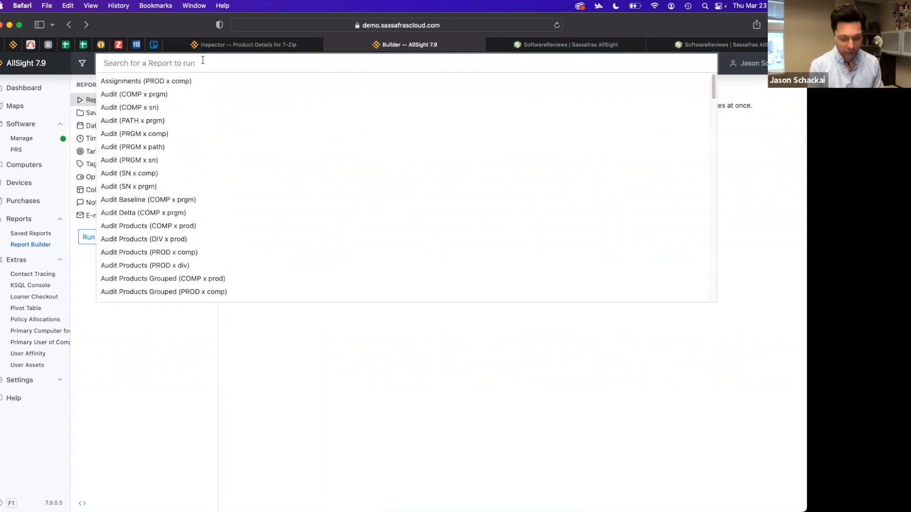
pyautogui.write('logins')
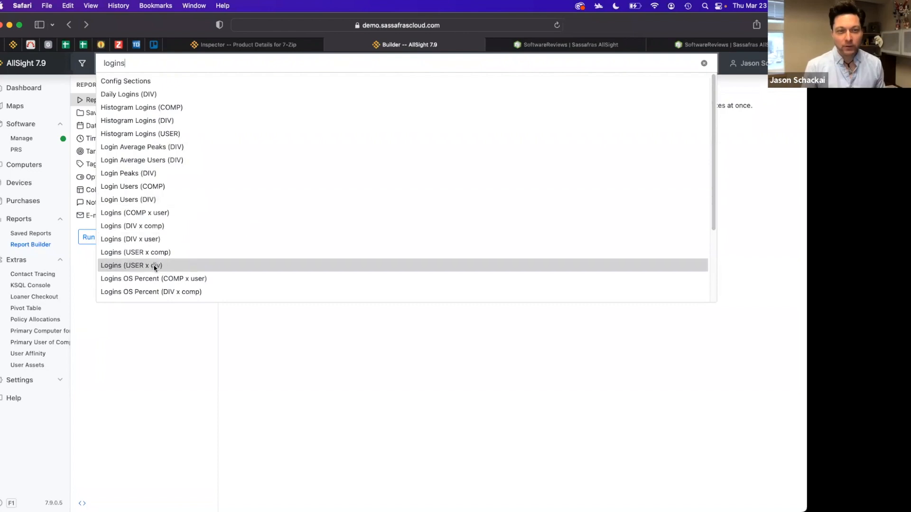
pyautogui.click(174, 231)
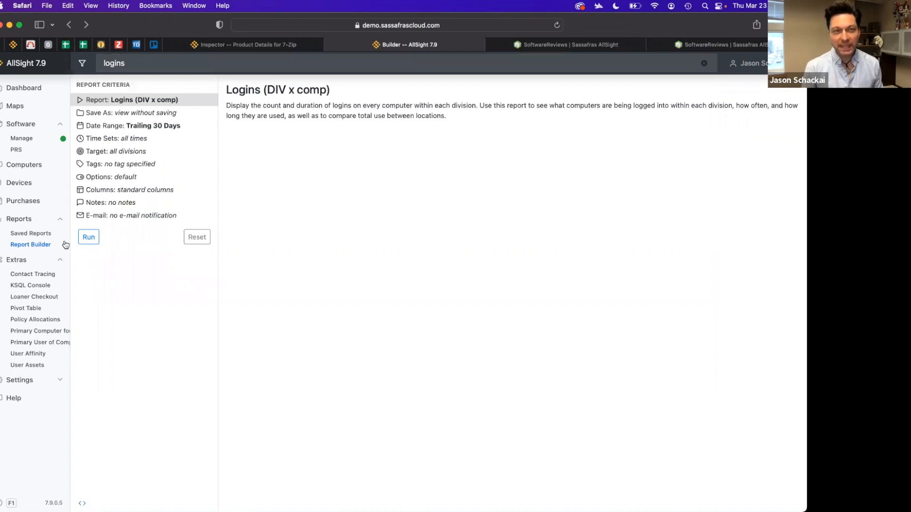
pyautogui.click(89, 238)
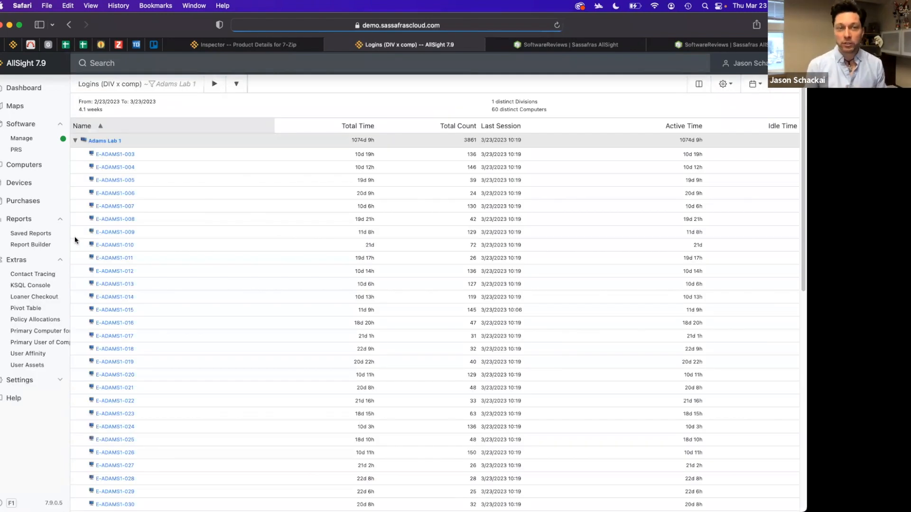
# Collapse and re-expand the Adams Lab 1 division group in the results
pyautogui.click(76, 141)
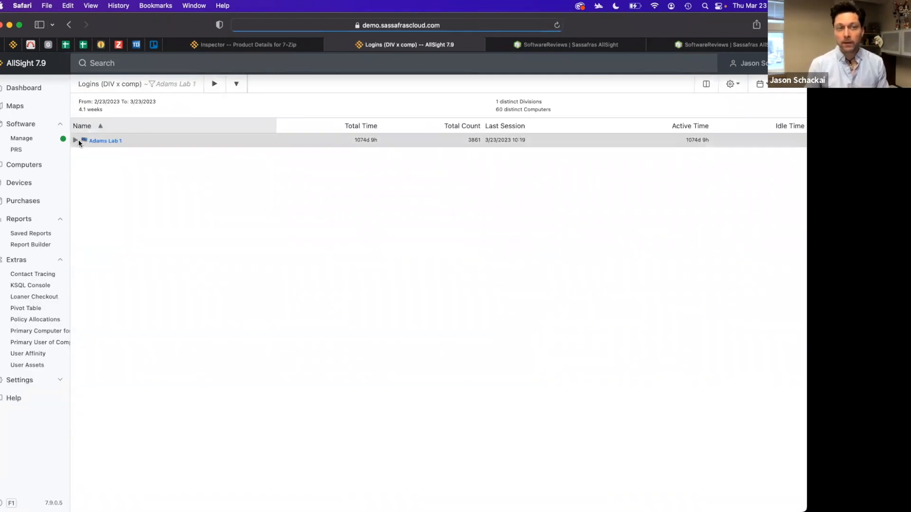
pyautogui.click(75, 141)
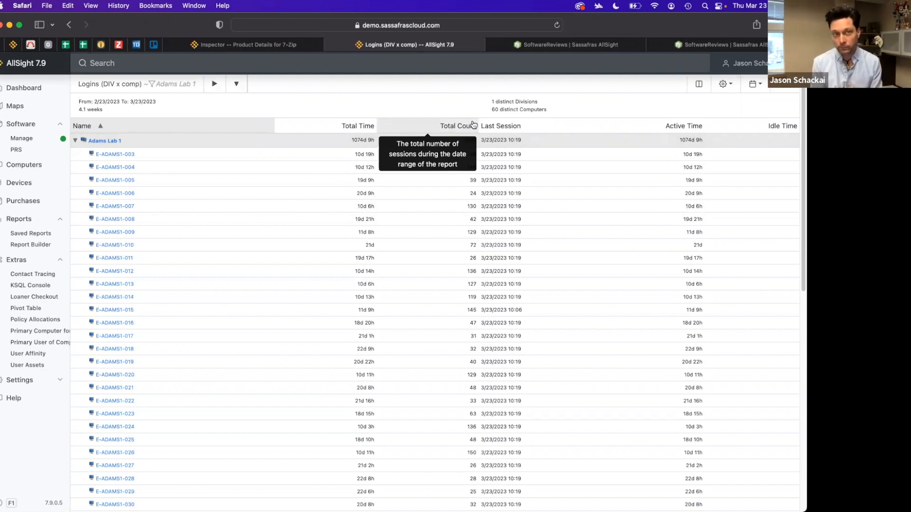
# Return to the builder again and rerun the Logins (DIV x comp) report from a logins search
pyautogui.press('super+bracketleft')
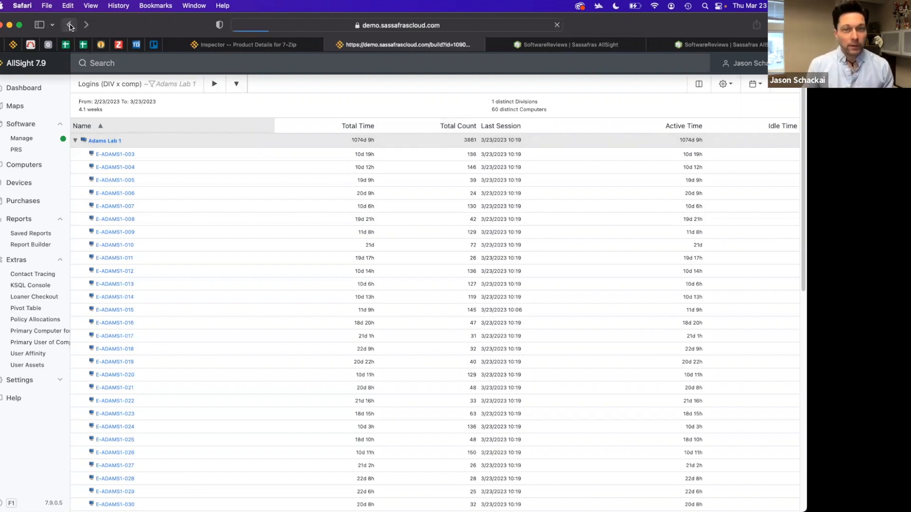
pyautogui.click(216, 63)
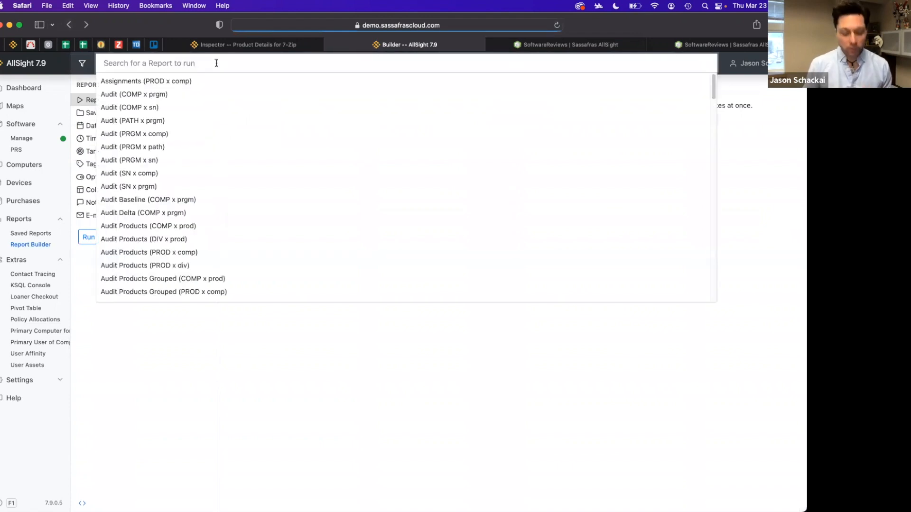
pyautogui.write('l')
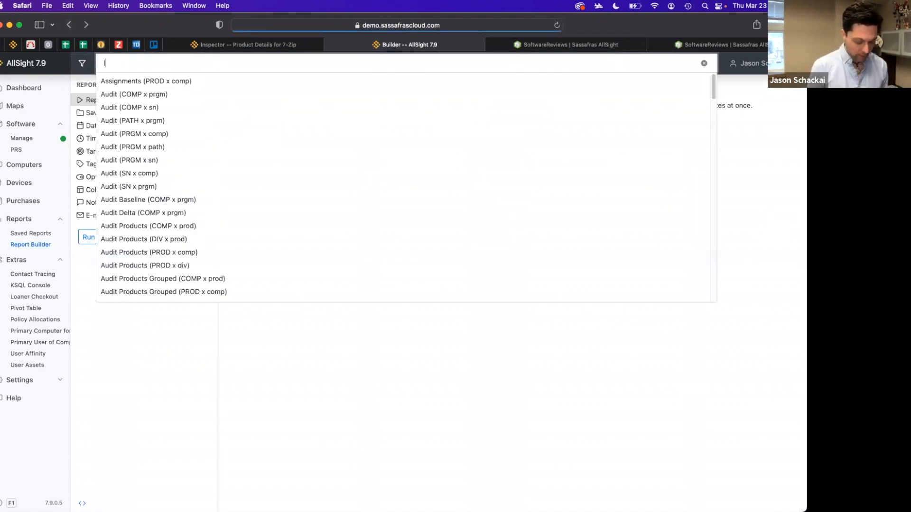
pyautogui.write('ogins')
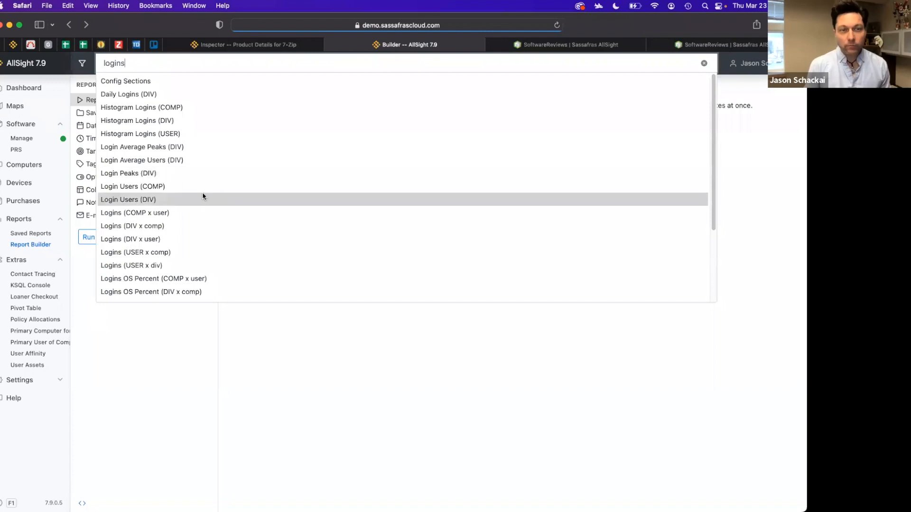
pyautogui.scroll(-2, 203, 196)
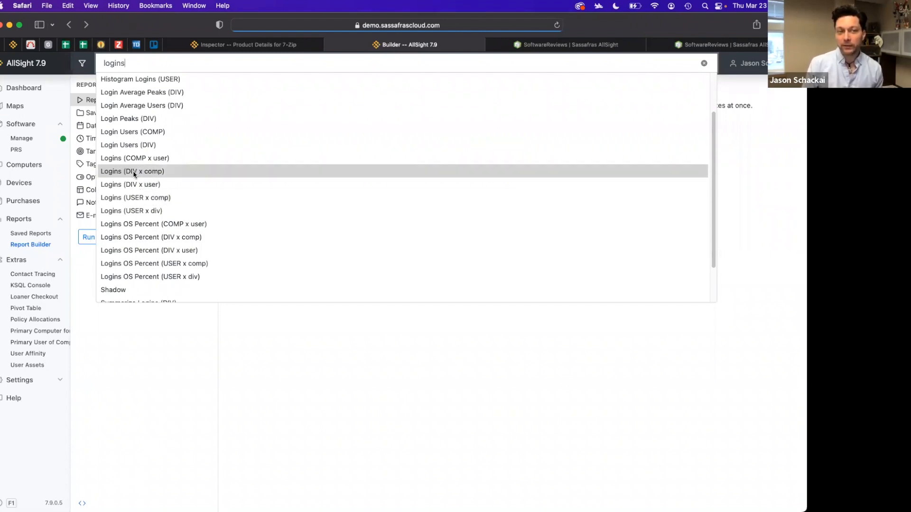
pyautogui.click(158, 174)
pyautogui.click(85, 237)
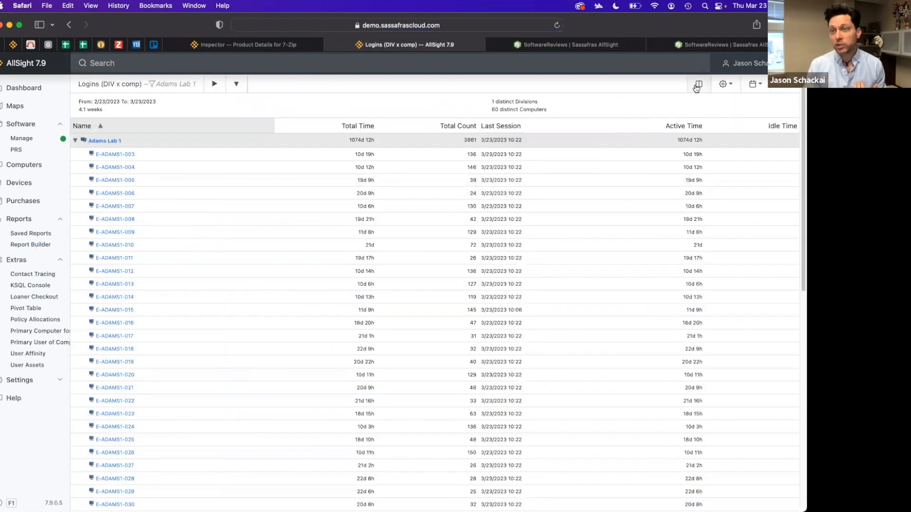
# Switch the report view to Logins (comp x DIV)
pyautogui.click(731, 86)
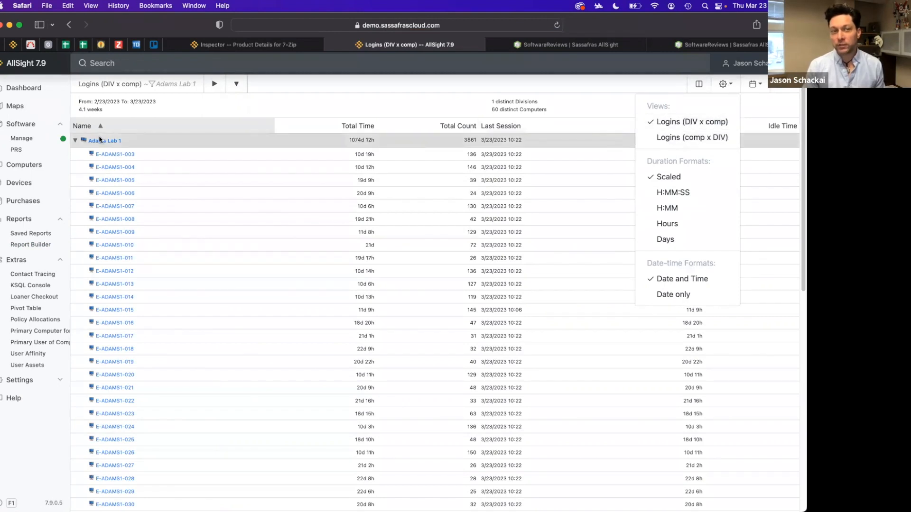
pyautogui.scroll(-1, 111, 190)
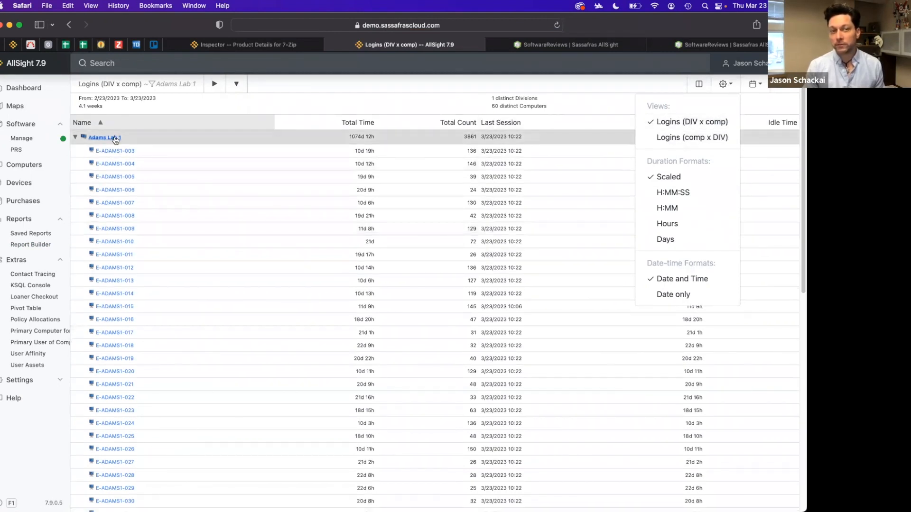
pyautogui.scroll(1, 332, 142)
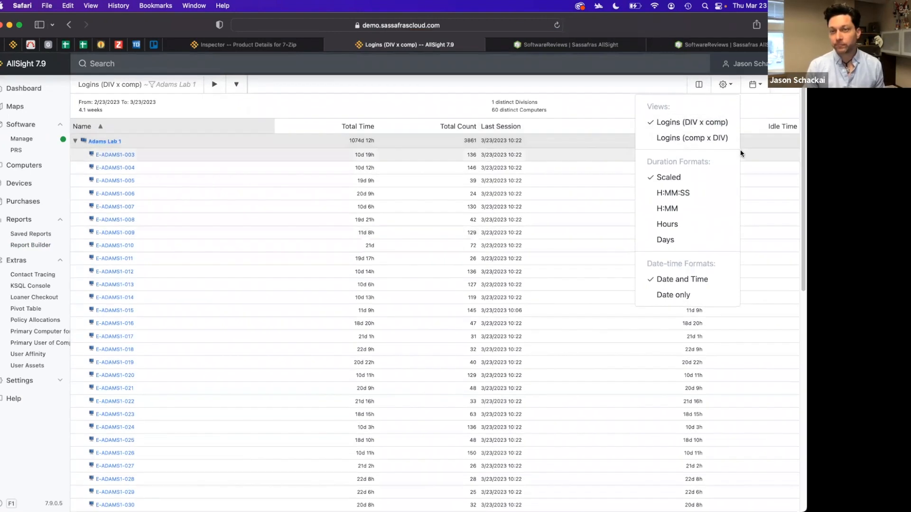
pyautogui.click(705, 142)
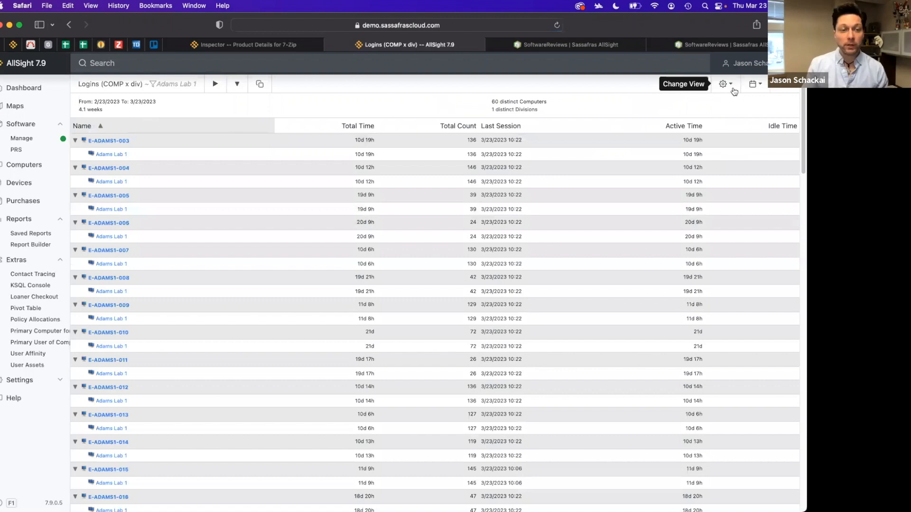
# Leave the report and open a fresh Report Builder
pyautogui.click(68, 25)
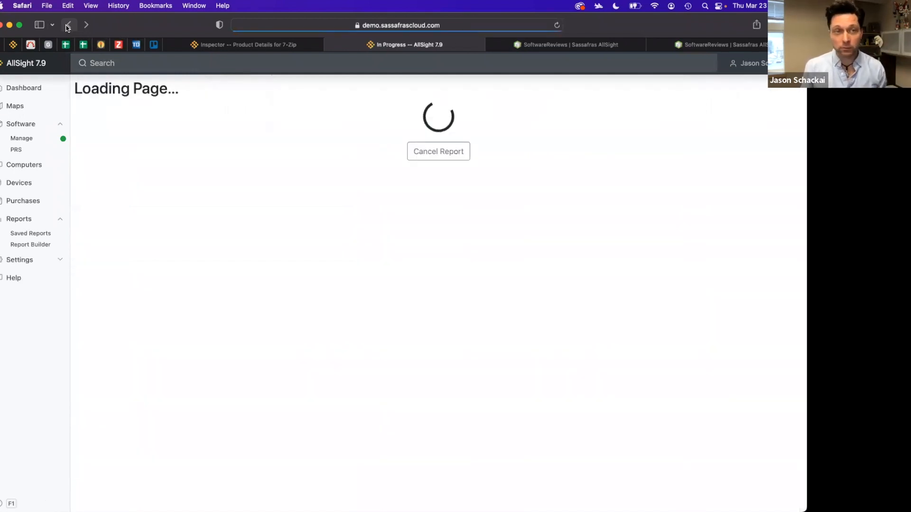
pyautogui.click(34, 245)
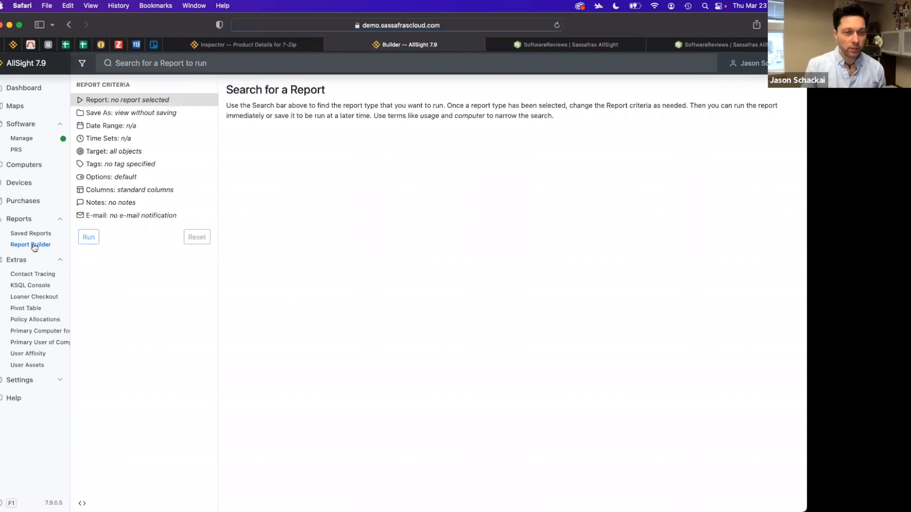
# Run the Audit Products (COMP x prod) report and scroll through its per-computer product list
pyautogui.click(174, 67)
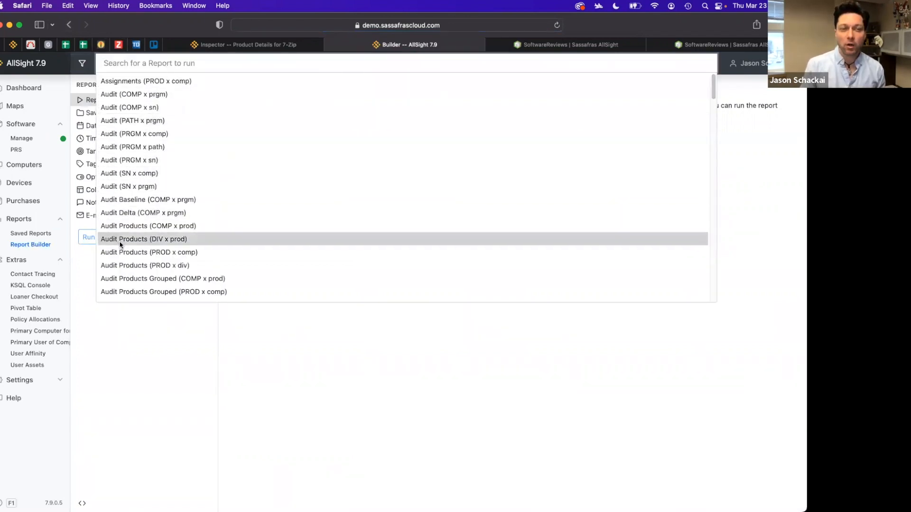
pyautogui.scroll(-2, 119, 244)
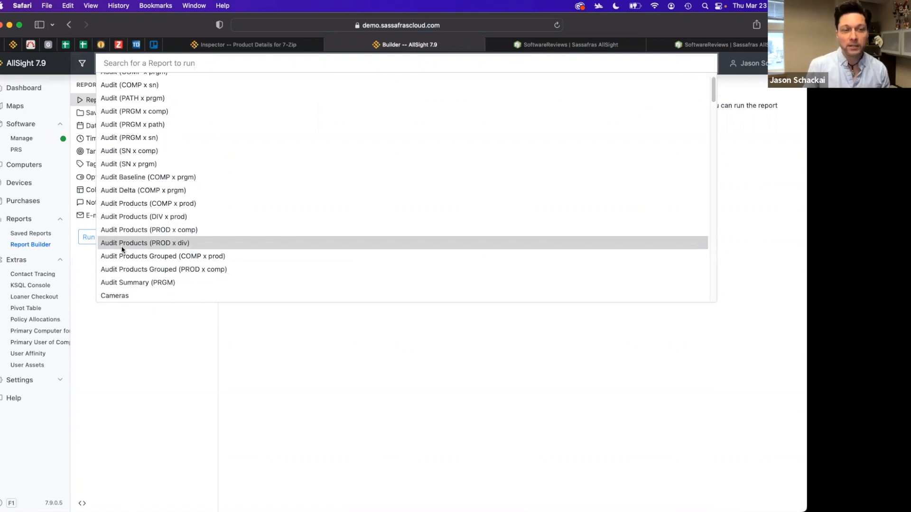
pyautogui.click(149, 206)
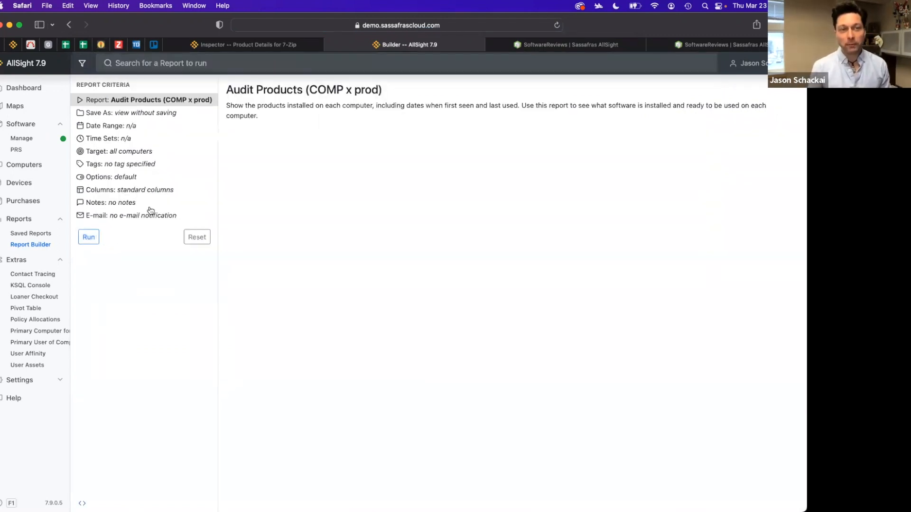
pyautogui.click(90, 243)
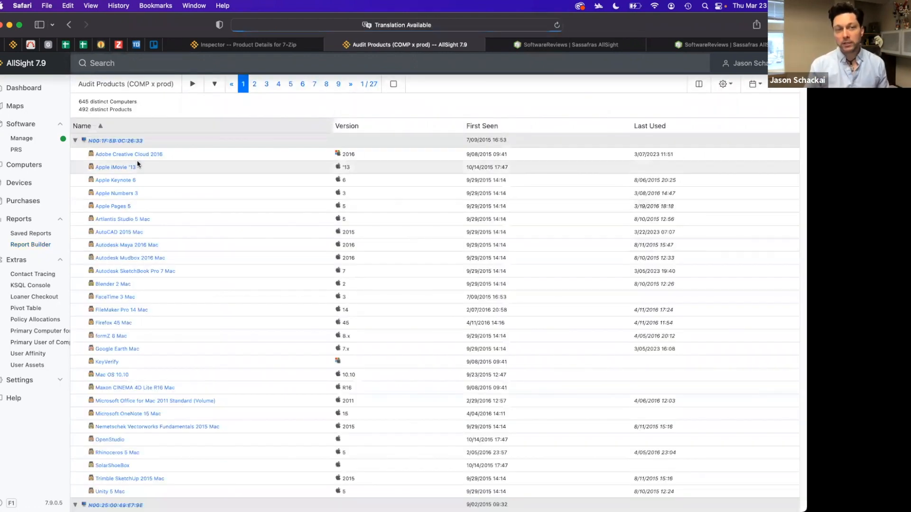
pyautogui.scroll(-1, 178, 376)
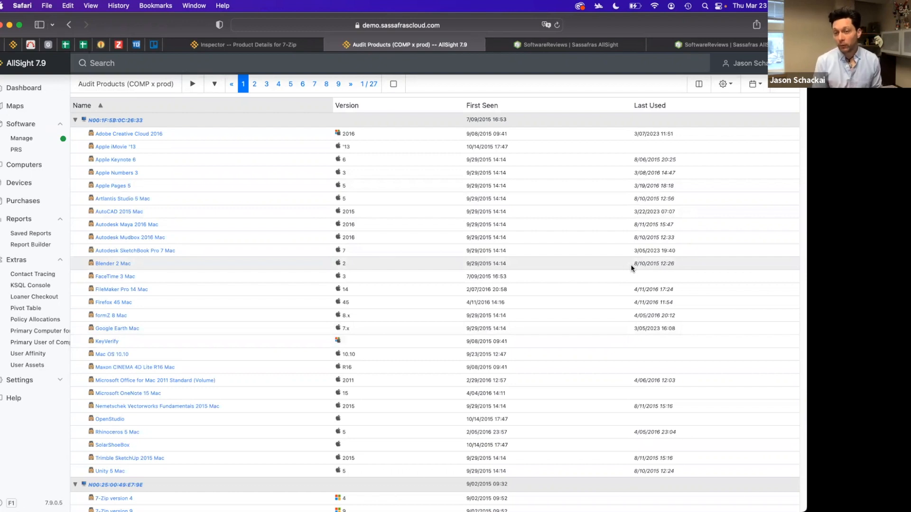
pyautogui.scroll(-1, 644, 280)
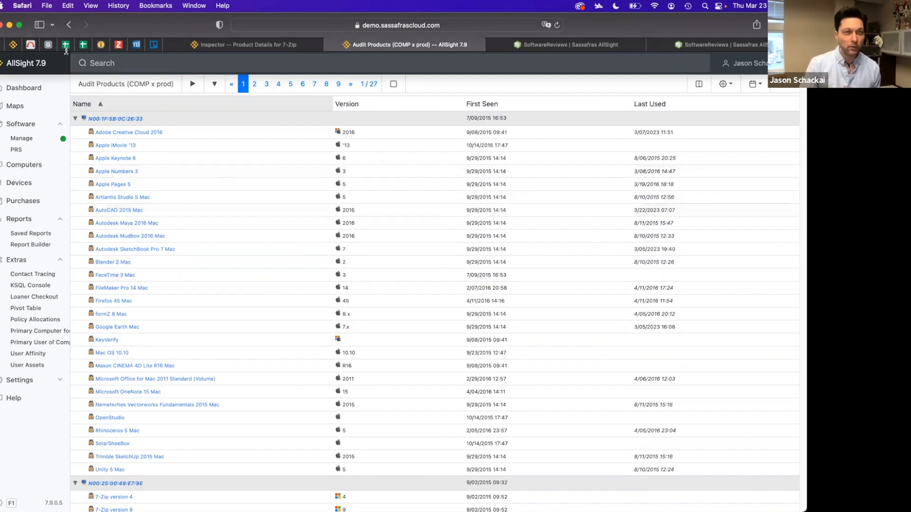
# Open a fresh Report Builder and run the Usage (DIV x prod) report
pyautogui.click(70, 26)
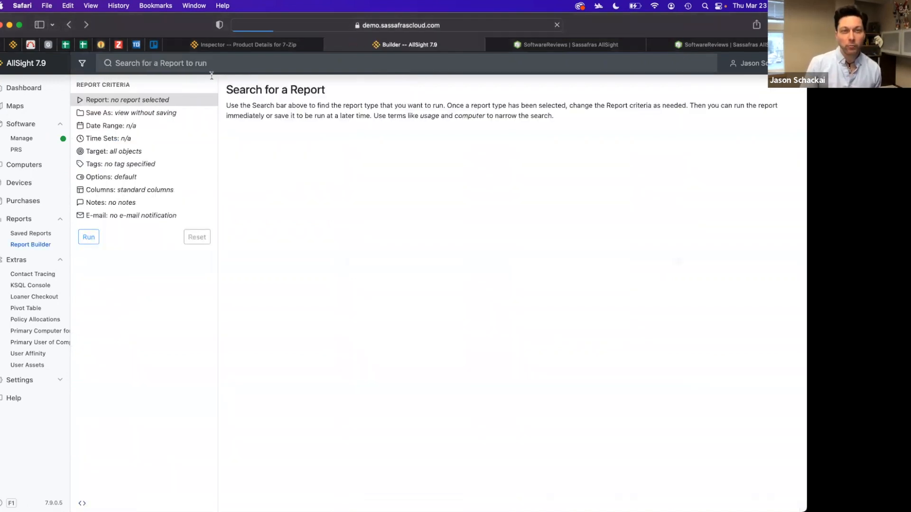
pyautogui.scroll(-4, 190, 180)
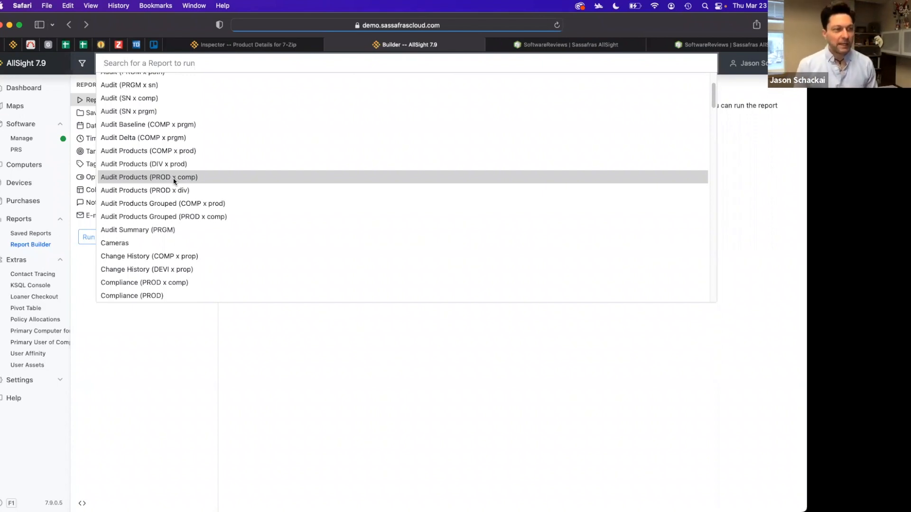
pyautogui.scroll(-20, 174, 181)
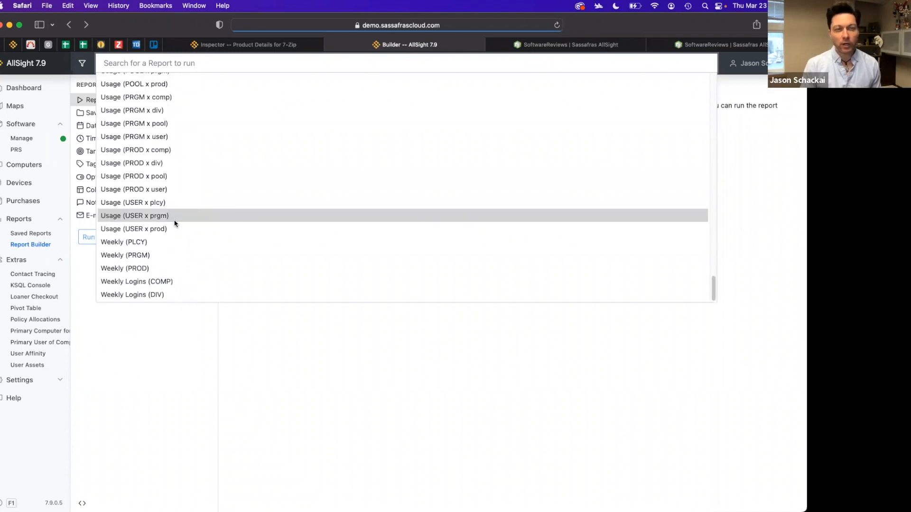
pyautogui.scroll(5, 184, 201)
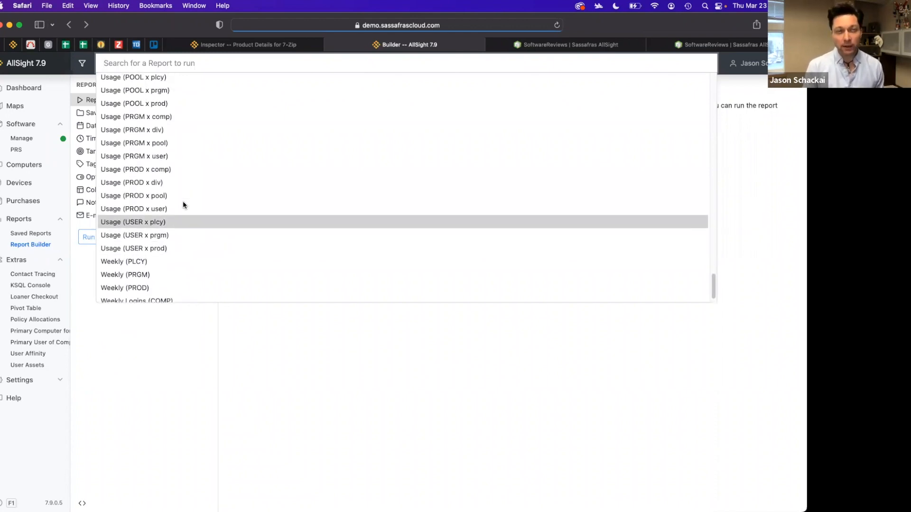
pyautogui.scroll(3, 183, 205)
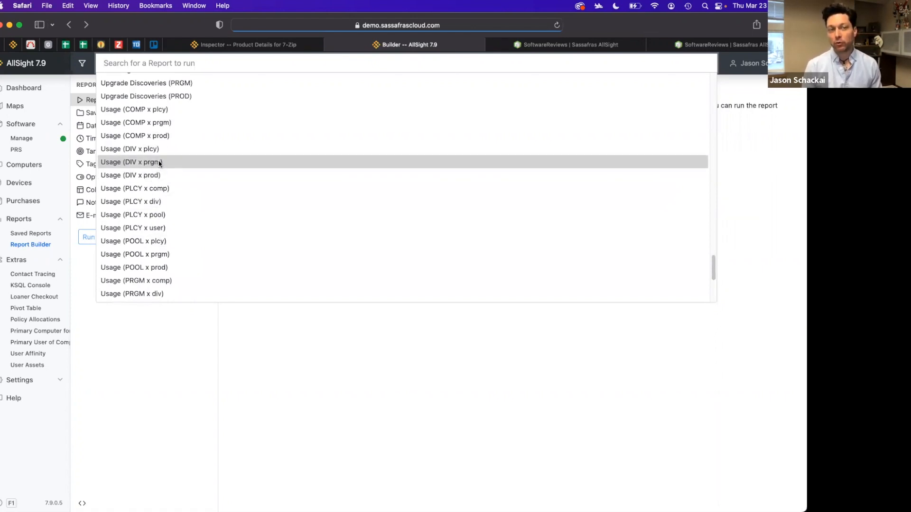
pyautogui.click(157, 175)
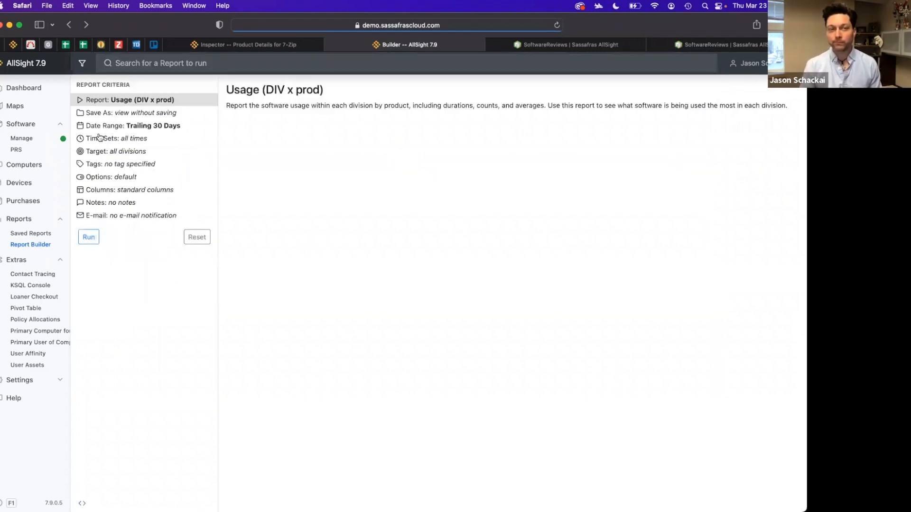
pyautogui.click(89, 238)
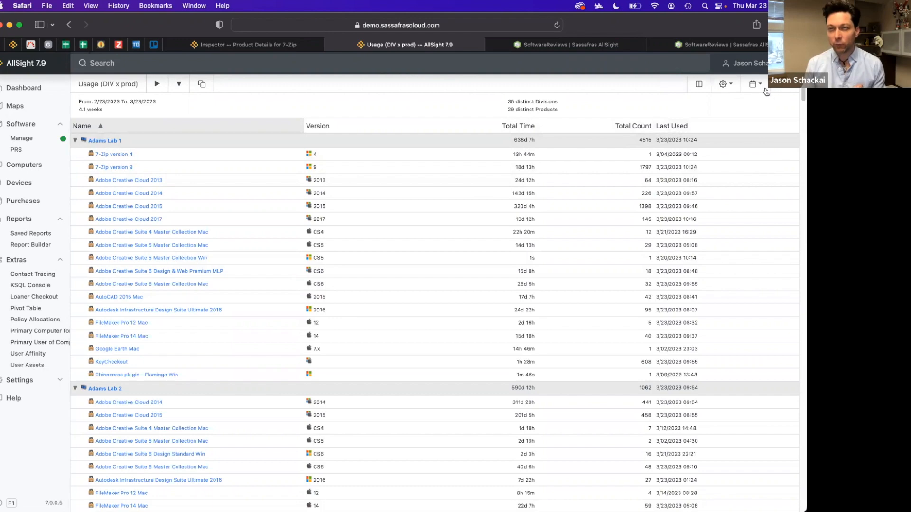
# Add the % Active column to the usage report's displayed columns
pyautogui.click(699, 87)
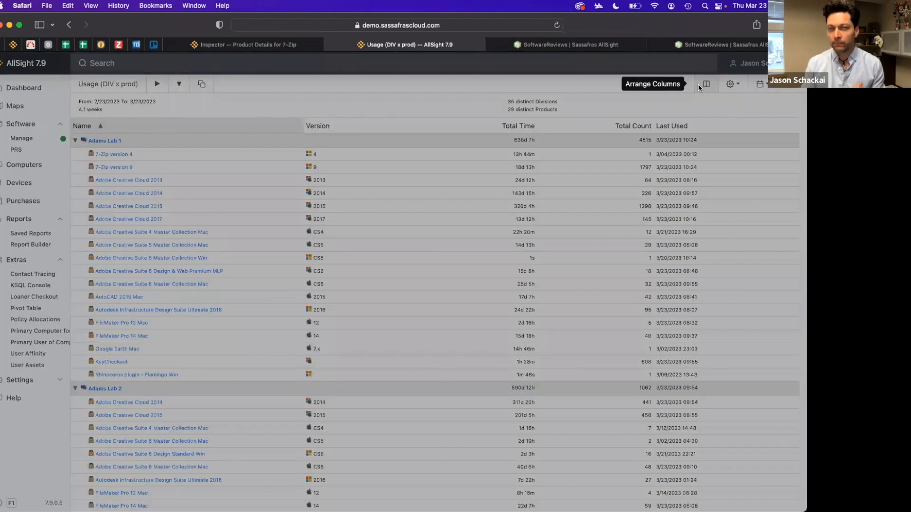
pyautogui.moveTo(437, 130); pyautogui.dragTo(327, 174)
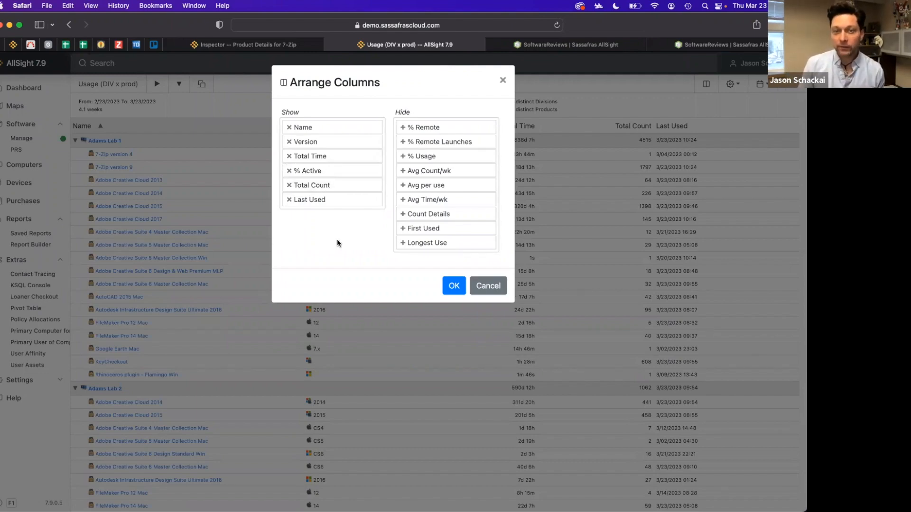
pyautogui.click(454, 285)
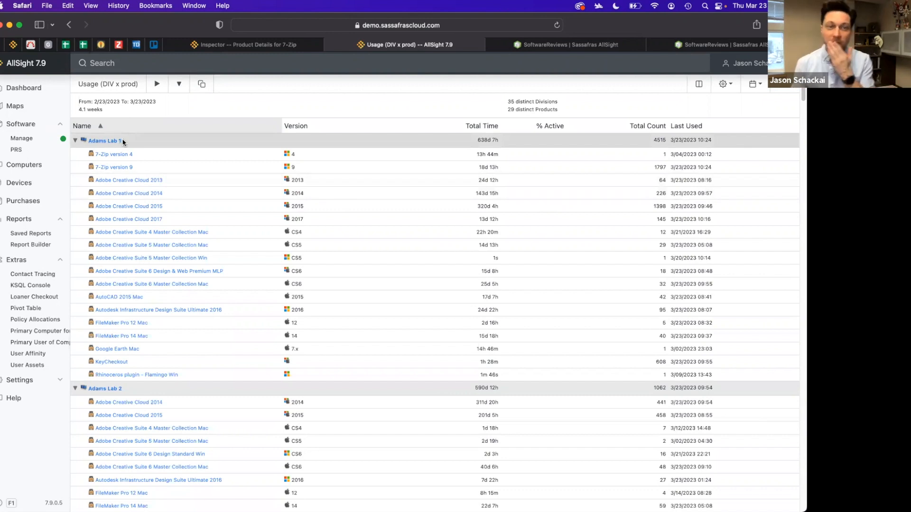
# Return to the Report Builder and set the usage report to be saved as Run On Demand
pyautogui.click(68, 26)
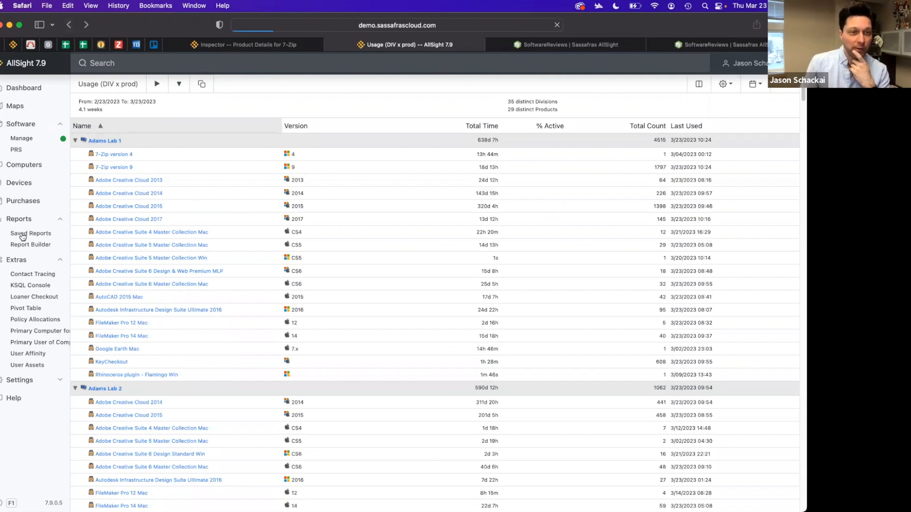
pyautogui.click(37, 244)
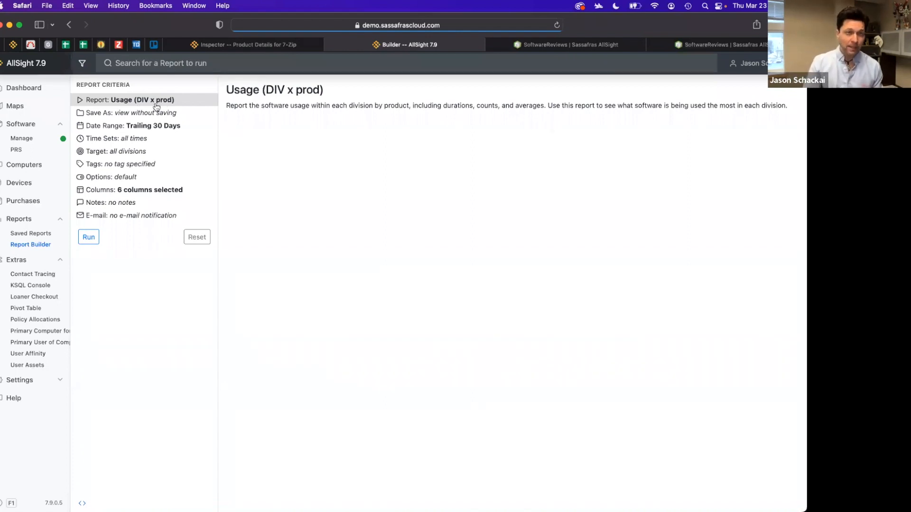
pyautogui.click(161, 115)
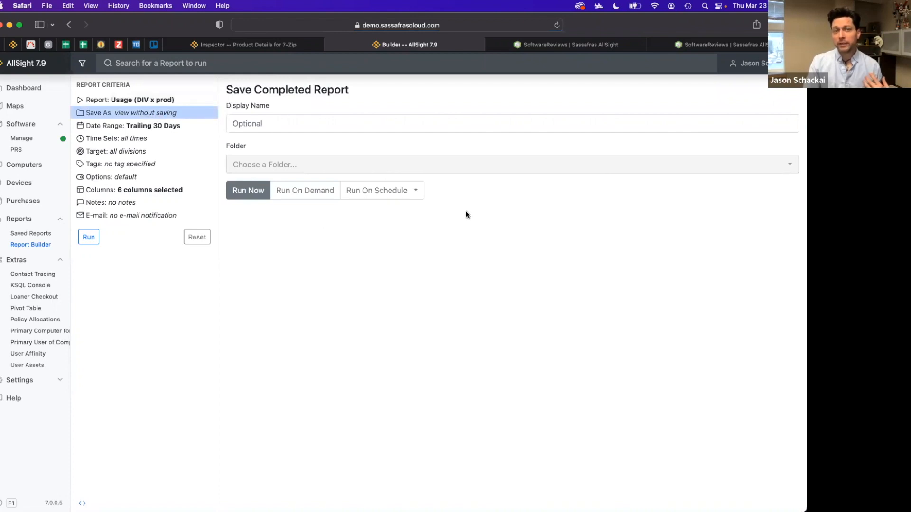
pyautogui.click(326, 196)
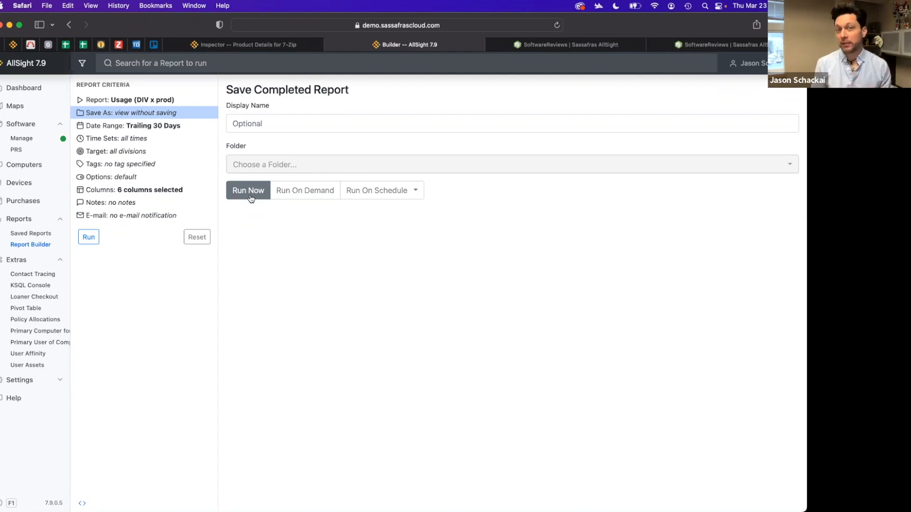
pyautogui.click(306, 195)
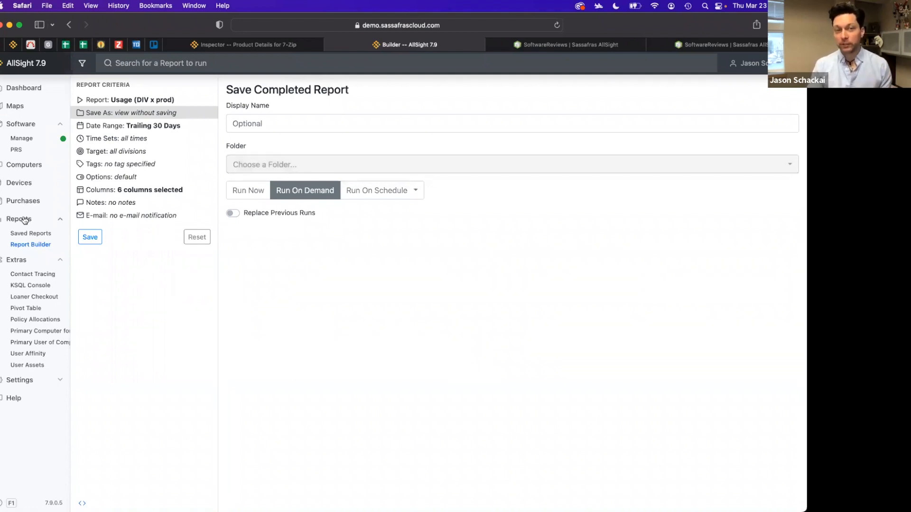
# Save it into the One-click folder with display name Software Product Usage by Division (Trailing 30 Days)
pyautogui.click(362, 169)
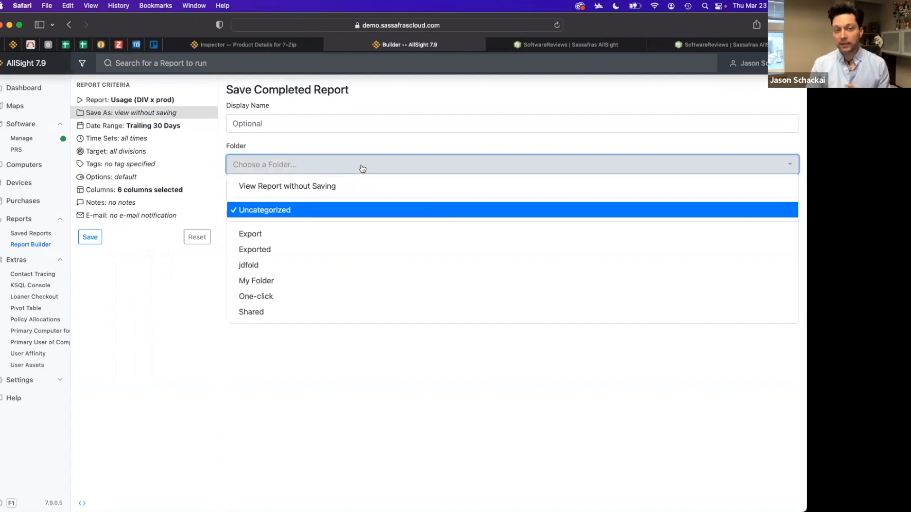
pyautogui.click(280, 300)
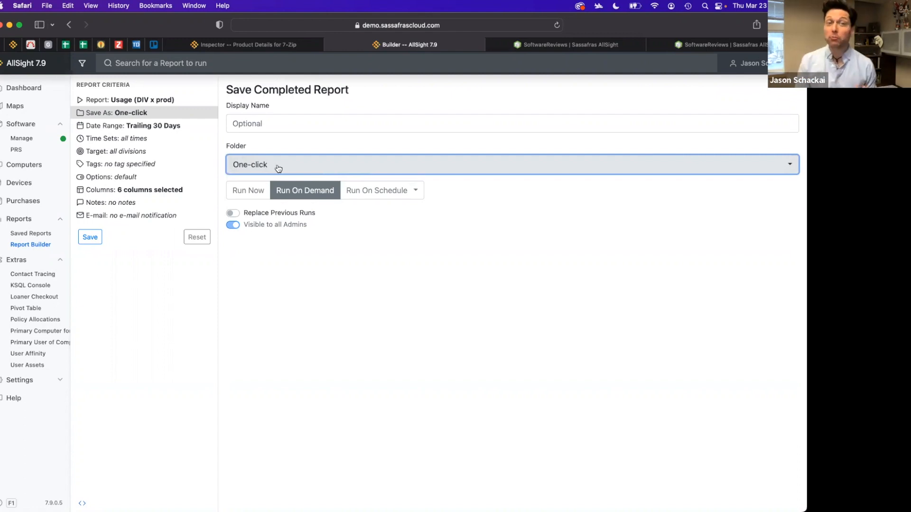
pyautogui.click(286, 122)
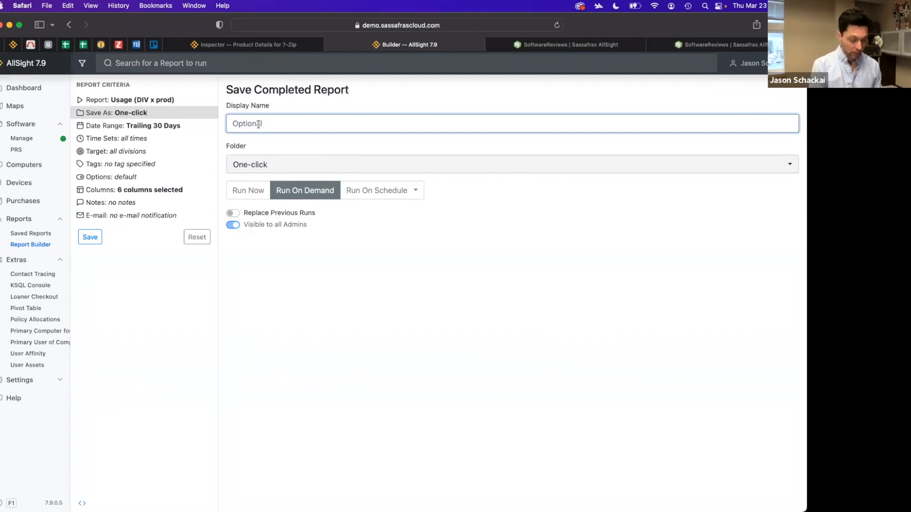
pyautogui.write('Software Product Usage by Division (Trailing 30 Days)')
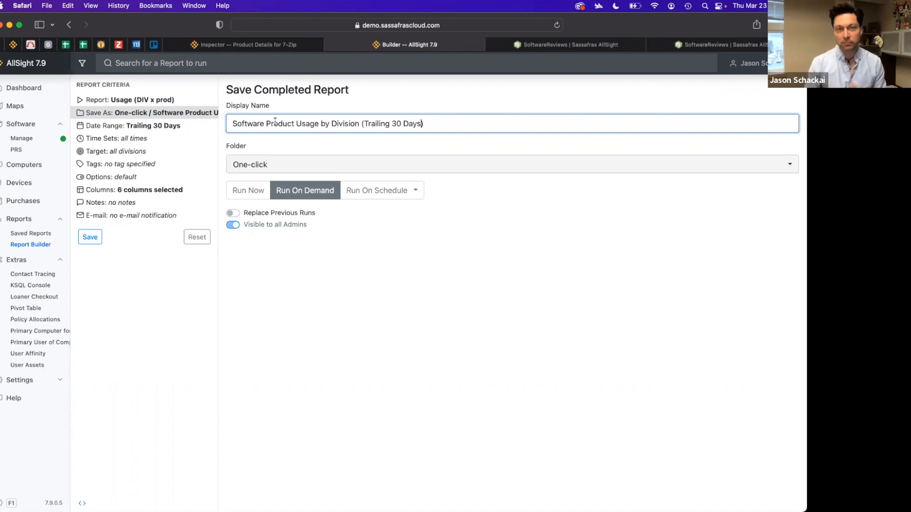
# Add the note ABCD to the report and save the report template
pyautogui.click(234, 48)
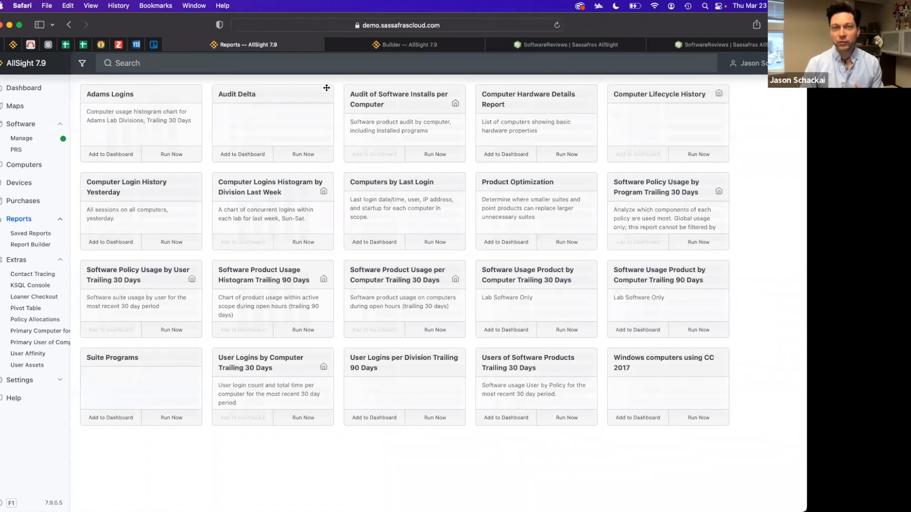
pyautogui.click(398, 47)
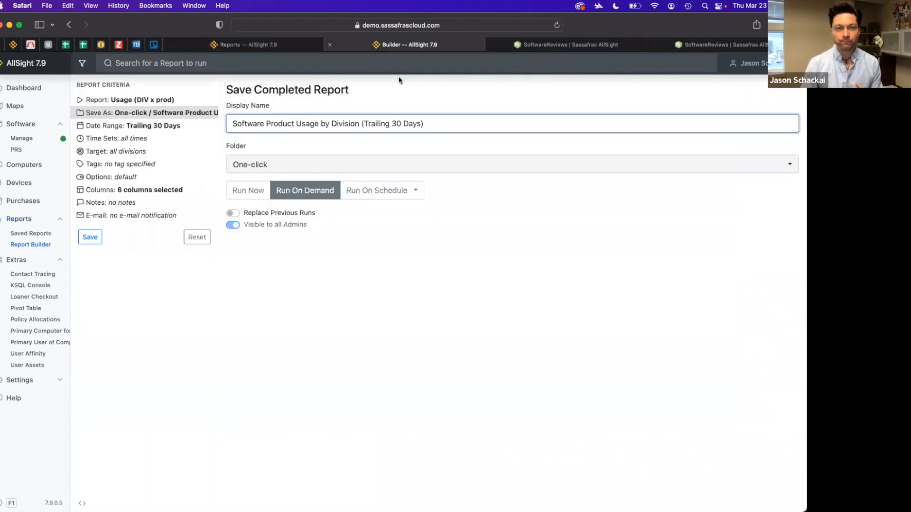
pyautogui.click(126, 204)
pyautogui.click(254, 128)
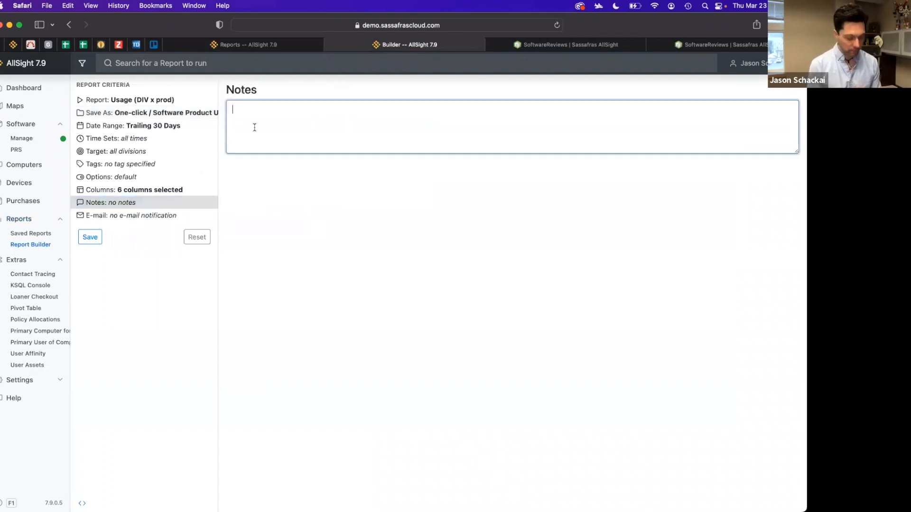
pyautogui.write('ABCD')
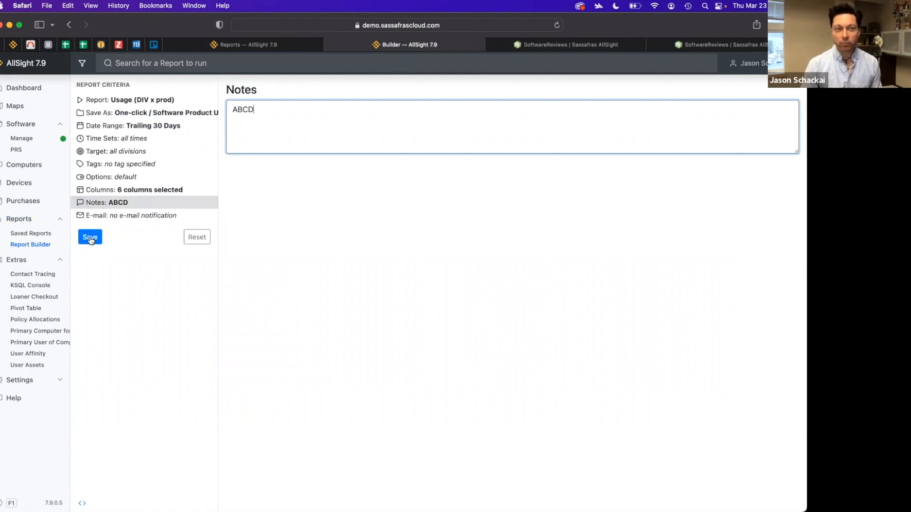
pyautogui.click(90, 238)
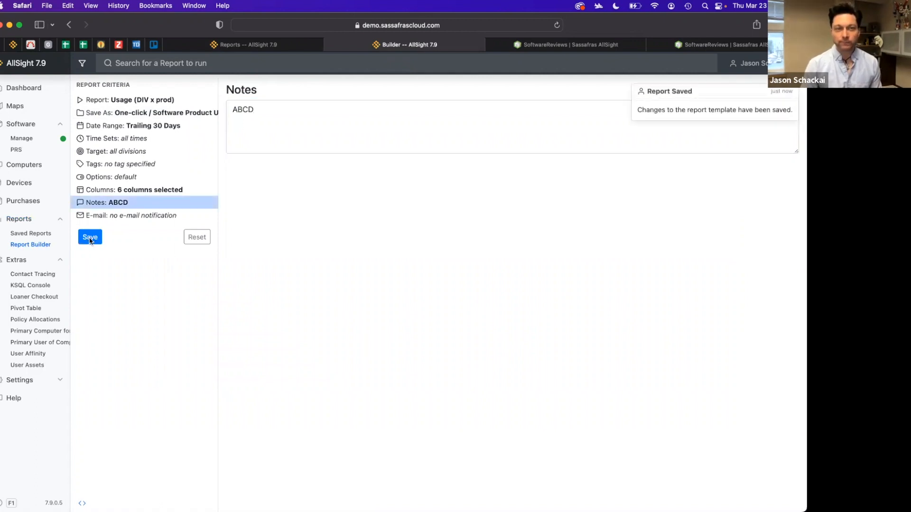
# Reload the saved reports page to check for the new report card
pyautogui.click(242, 46)
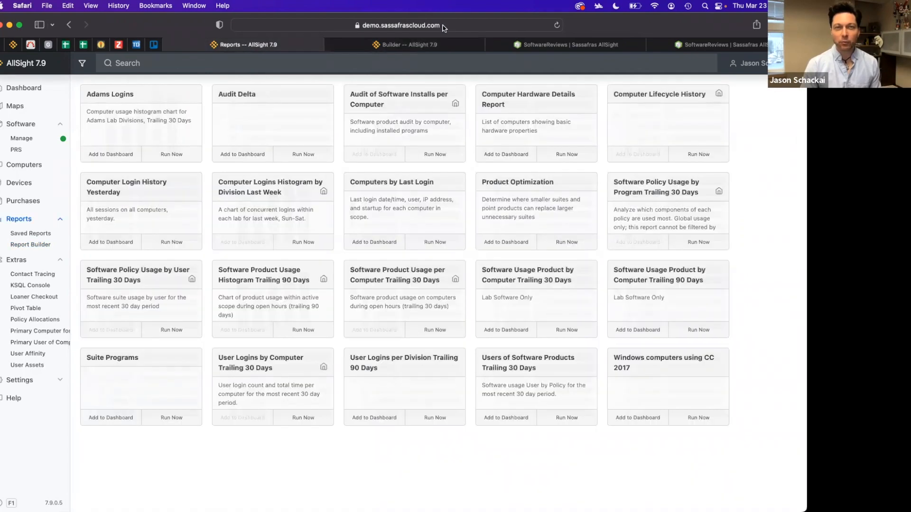
pyautogui.click(491, 21)
pyautogui.press('Return')
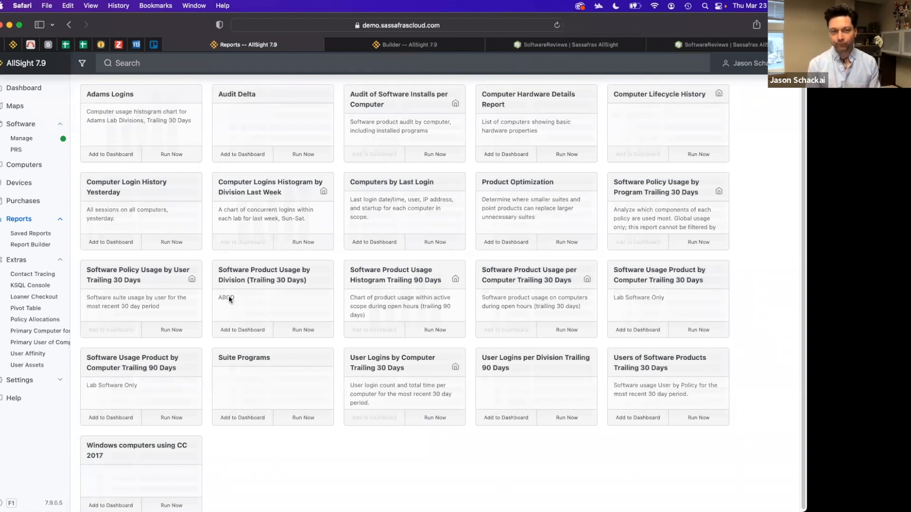
# Return to the builder and turn on Replace Previous Runs in the report's save settings
pyautogui.click(427, 50)
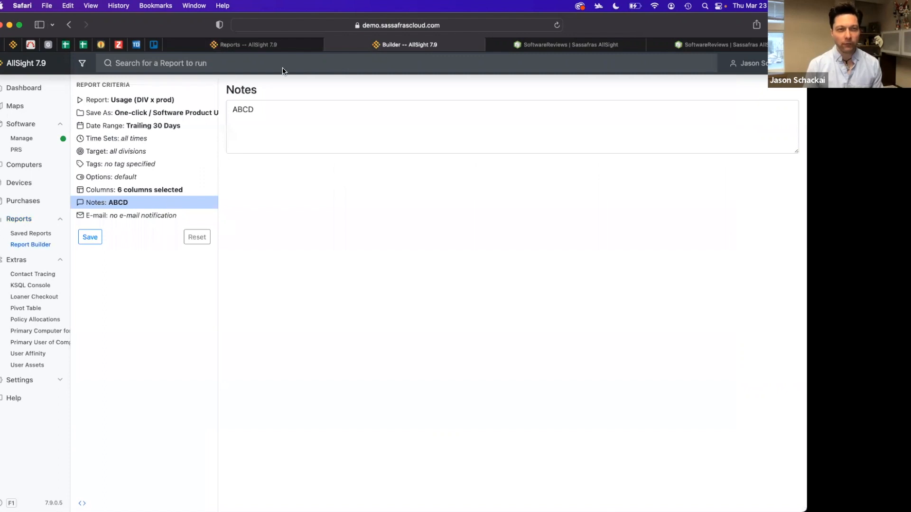
pyautogui.click(162, 114)
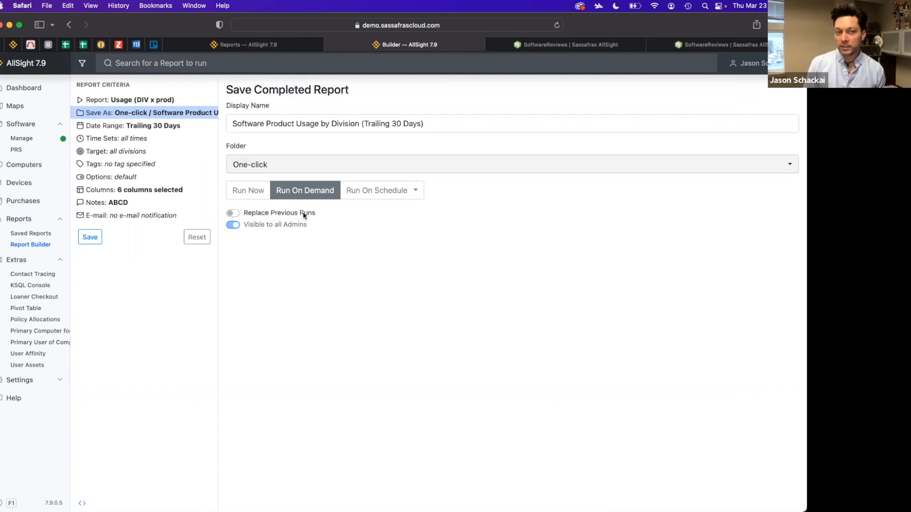
pyautogui.click(232, 213)
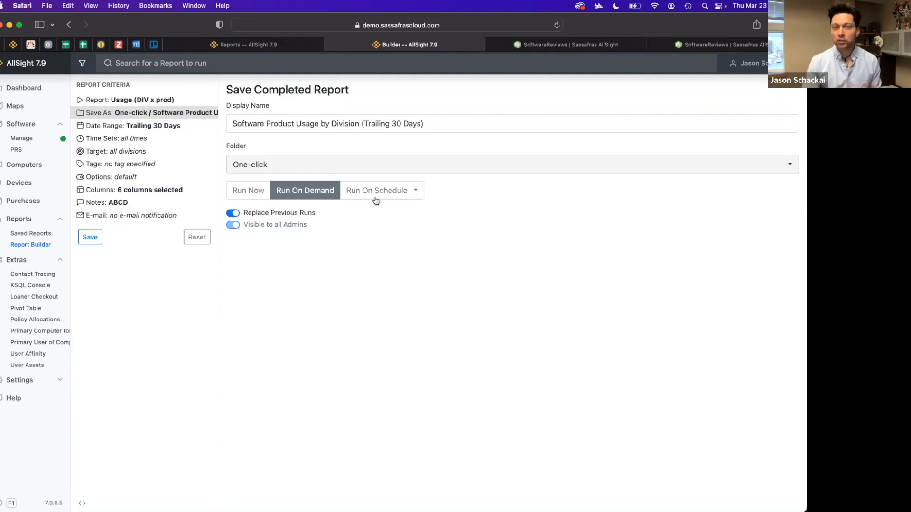
# Schedule the saved report to run monthly with a delay of 1 day
pyautogui.click(406, 192)
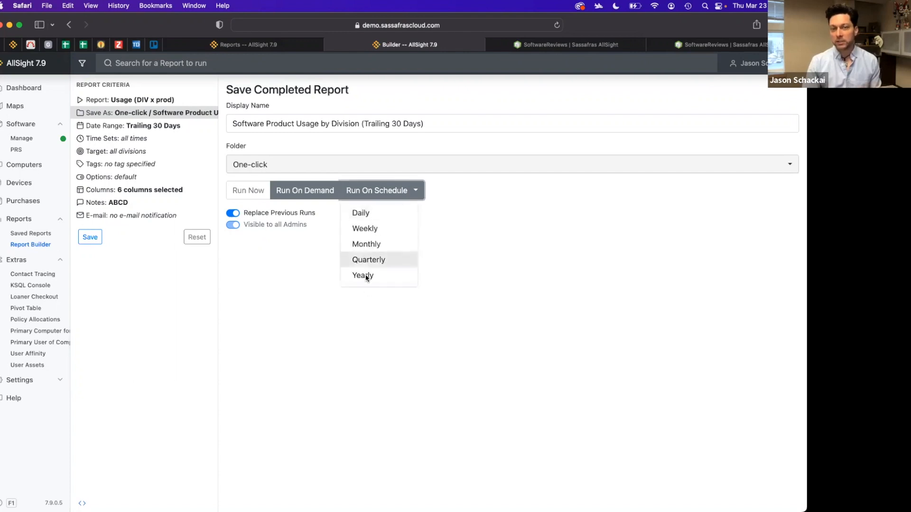
pyautogui.click(375, 244)
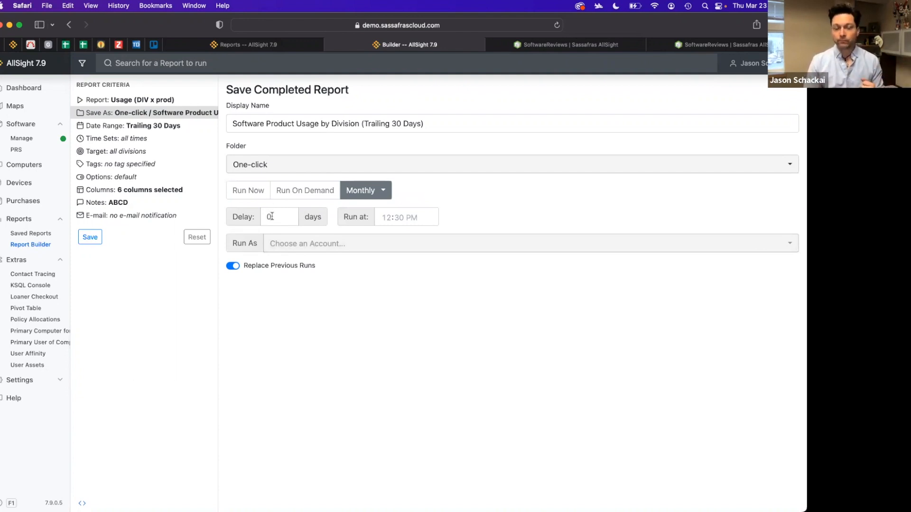
pyautogui.doubleClick(270, 217)
pyautogui.write('1')
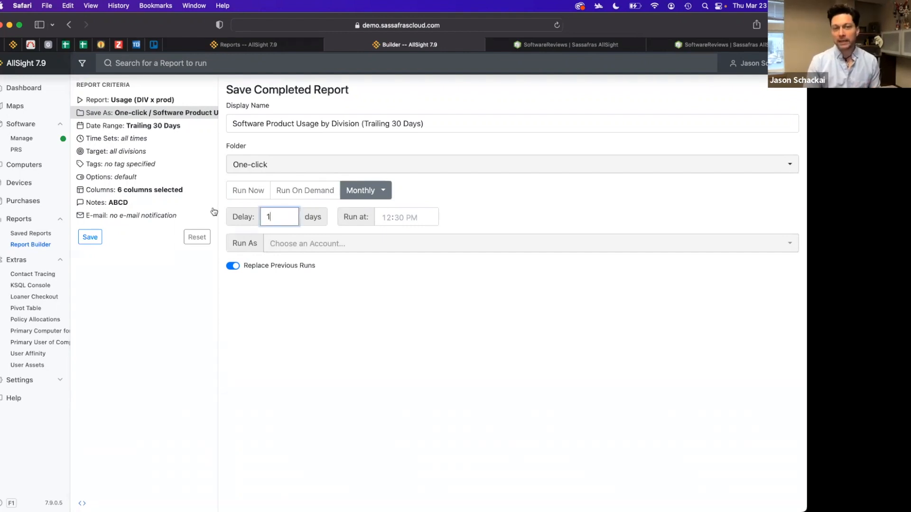
# Set the scheduled run time to 08:00 AM
pyautogui.click(387, 219)
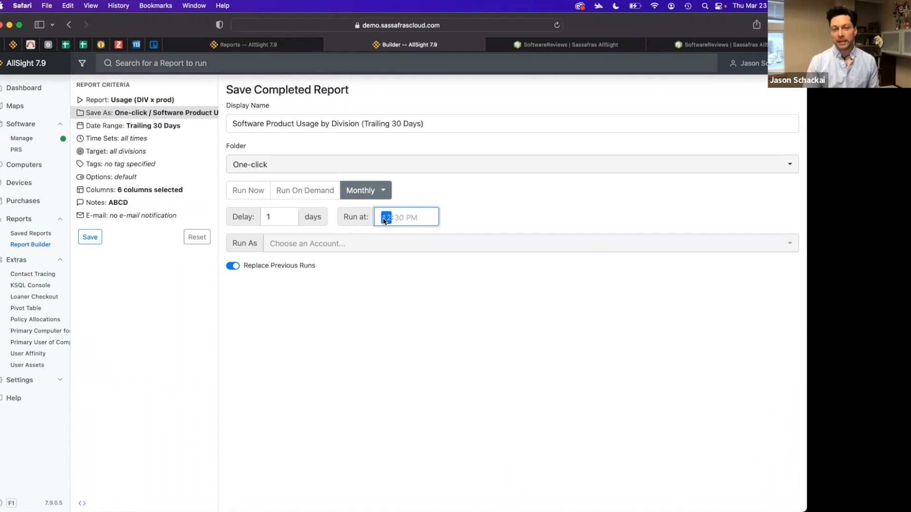
pyautogui.write('8')
pyautogui.click(412, 219)
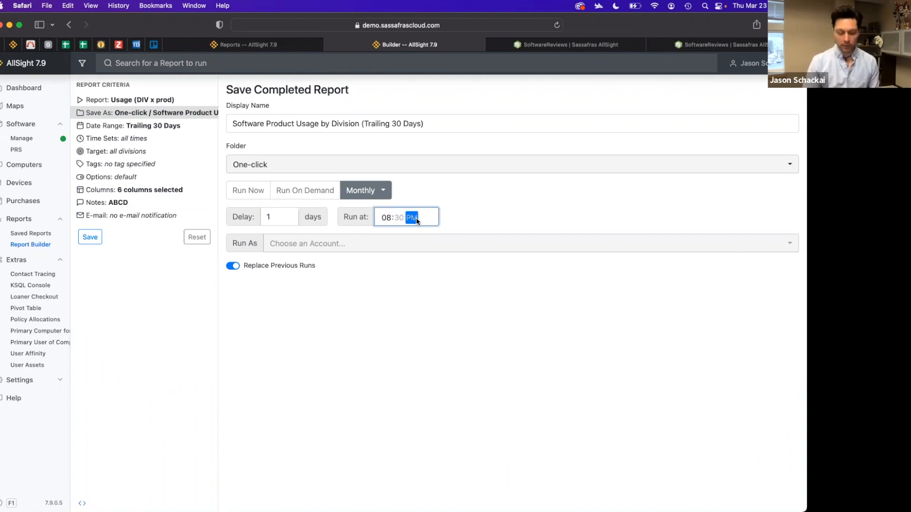
pyautogui.click(401, 219)
pyautogui.write('0')
pyautogui.click(281, 217)
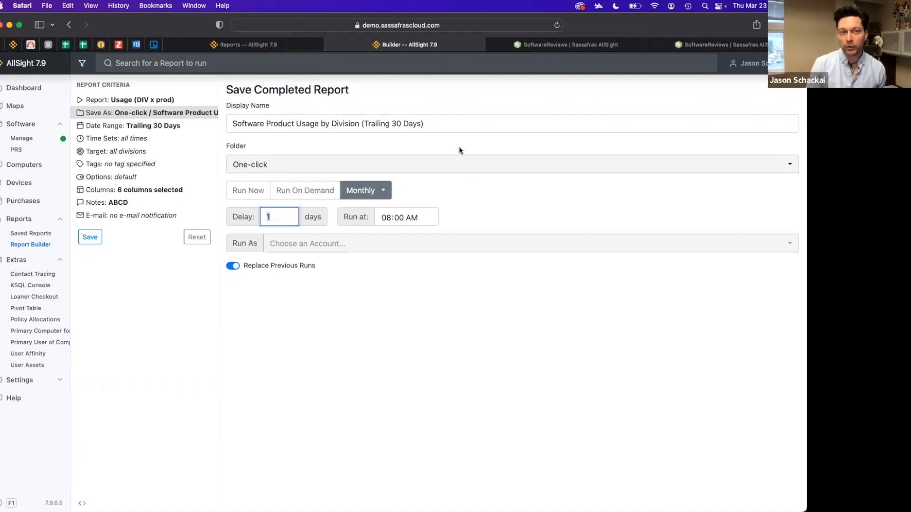
# Open the report's date range criterion to review its trailing period options
pyautogui.click(126, 127)
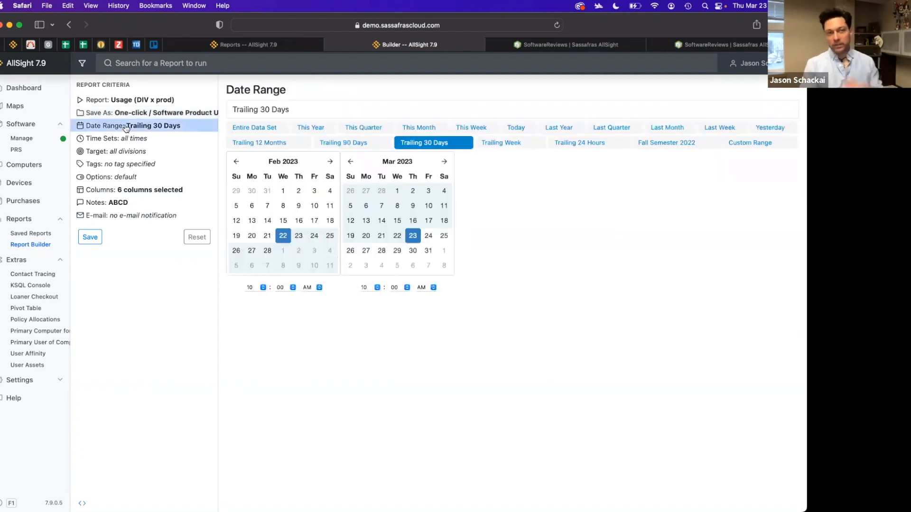
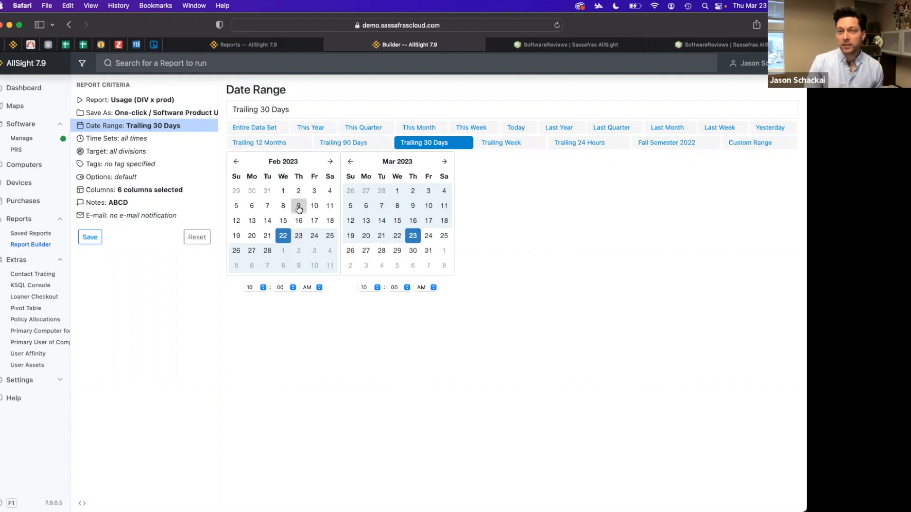
# Set the report's date range to Fall Semester 2022
pyautogui.click(666, 148)
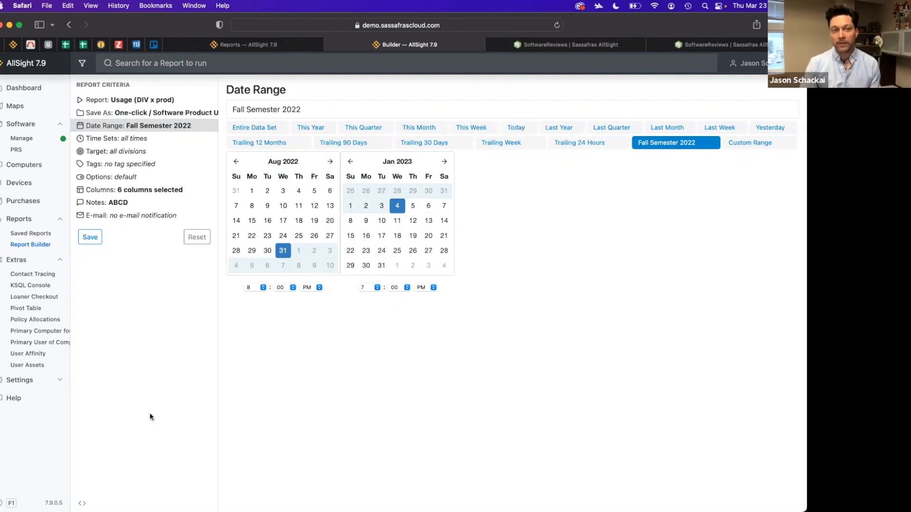
# Open the Time Sets settings and start defining a new date range
pyautogui.click(60, 381)
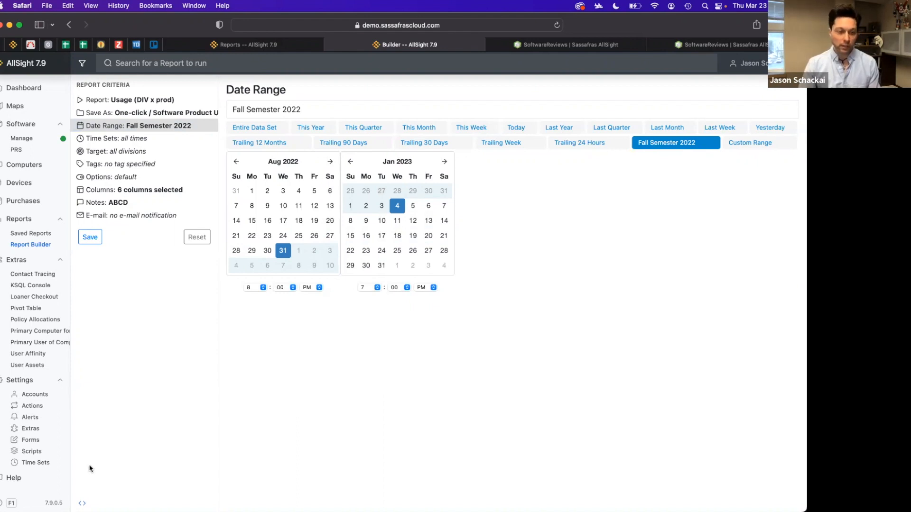
pyautogui.click(41, 462)
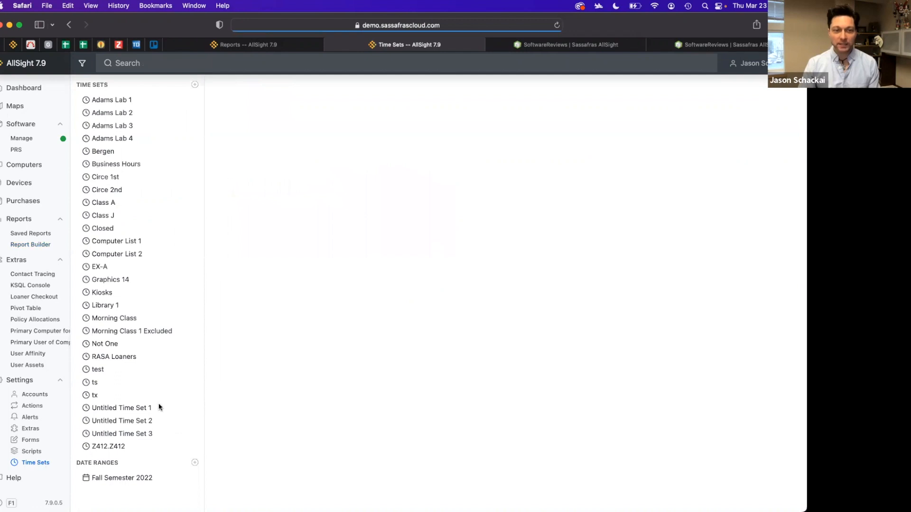
pyautogui.click(195, 464)
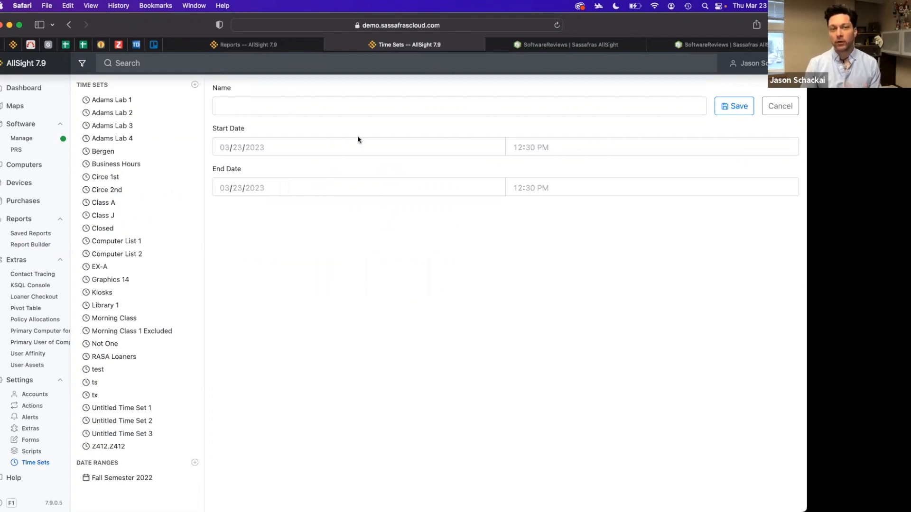
pyautogui.click(731, 109)
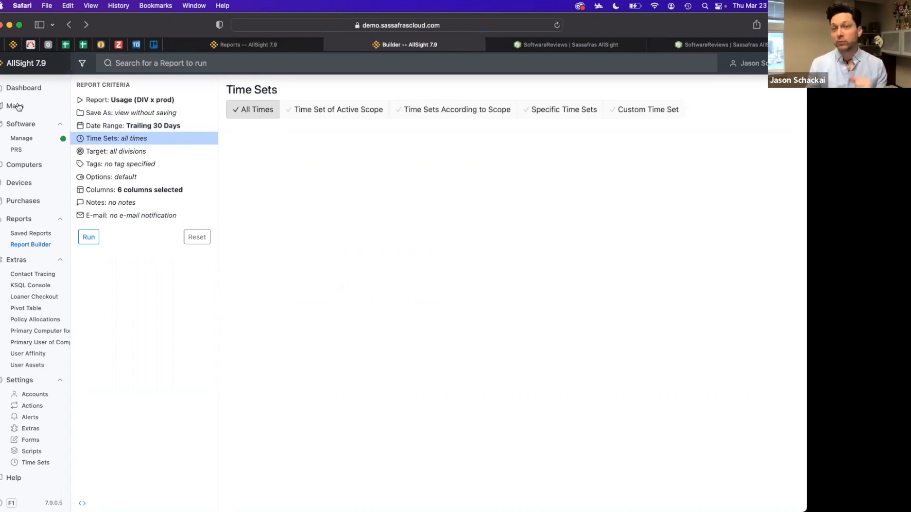
# Review the Time Sets criterion options: active scope, according to scope, and specific time sets
pyautogui.click(458, 113)
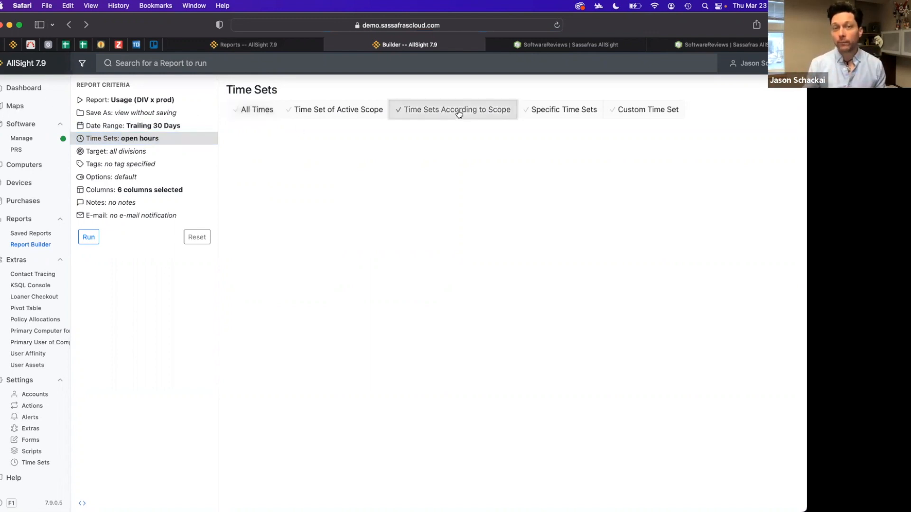
pyautogui.click(554, 112)
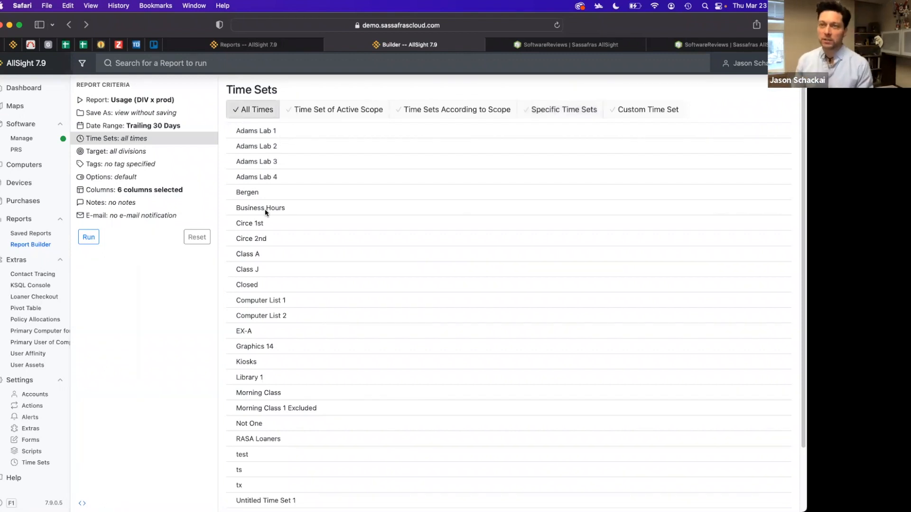
pyautogui.click(287, 130)
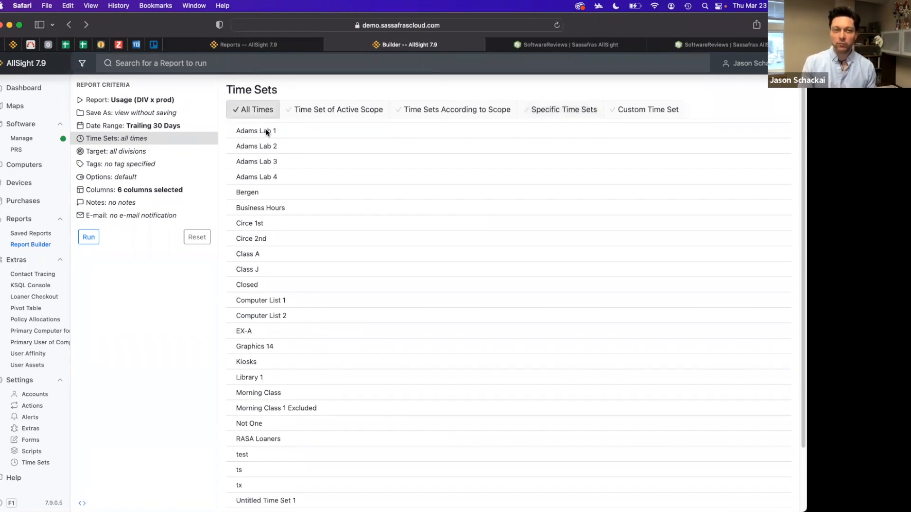
pyautogui.click(359, 112)
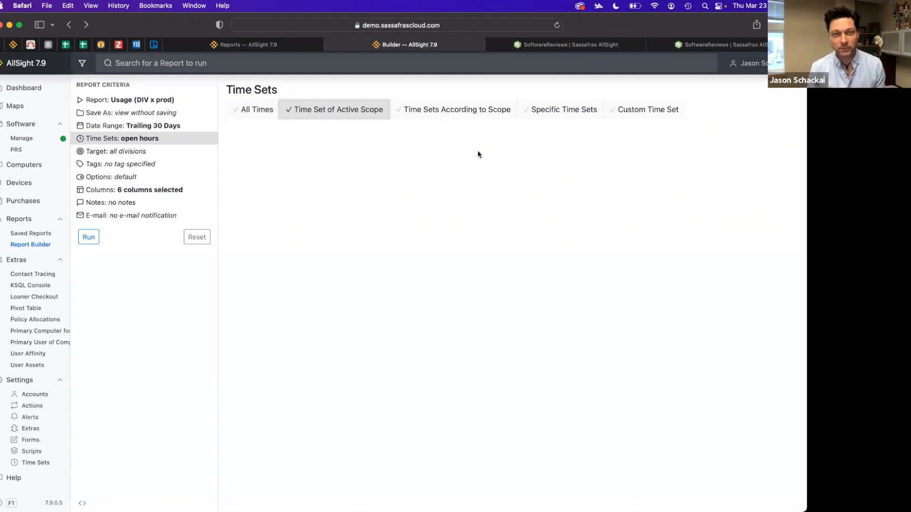
pyautogui.click(480, 114)
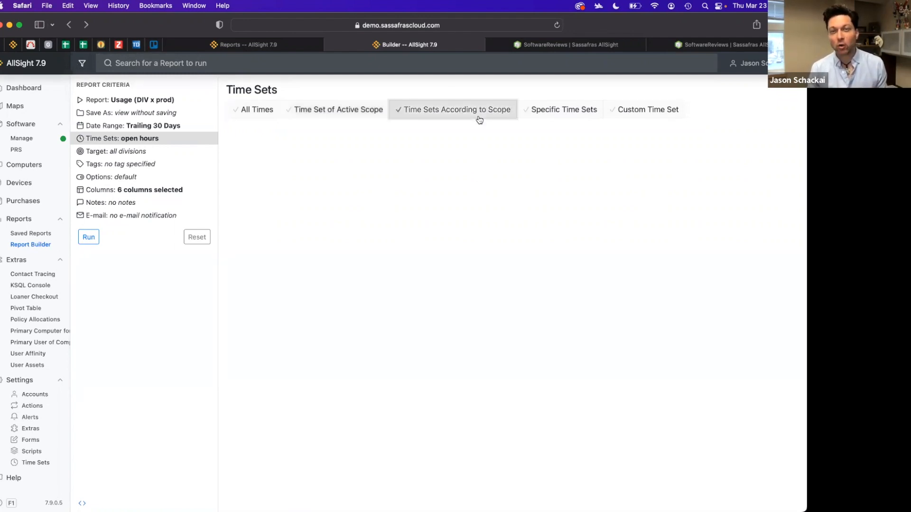
pyautogui.click(332, 112)
pyautogui.click(489, 113)
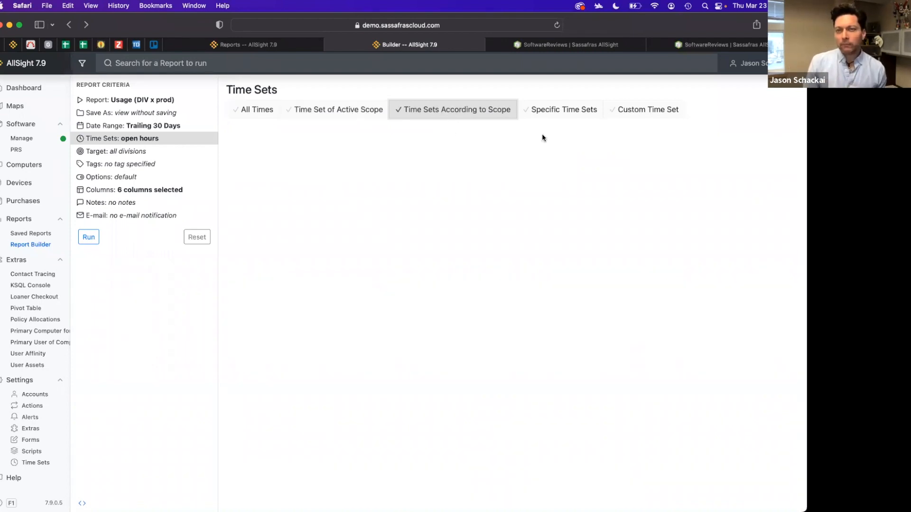
pyautogui.click(564, 110)
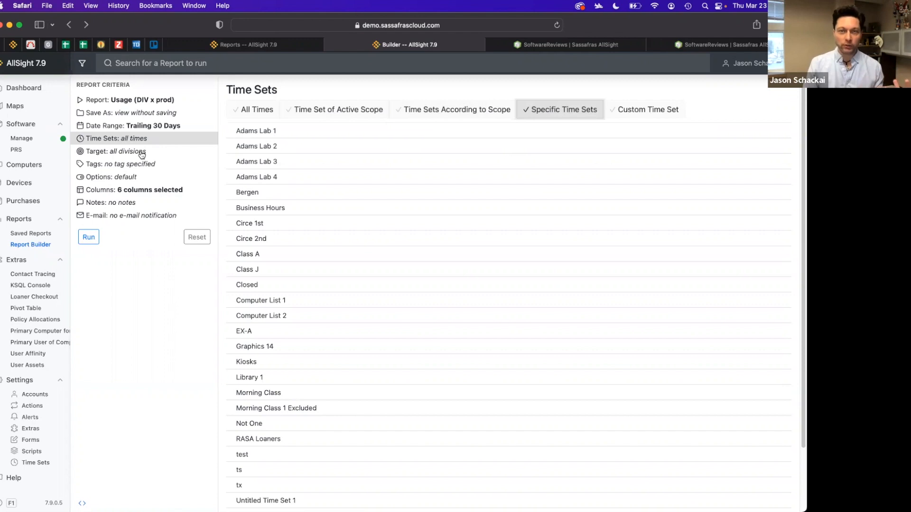
# Choose a custom time set and add a recurring period on Monday, Wednesday and Friday
pyautogui.click(659, 112)
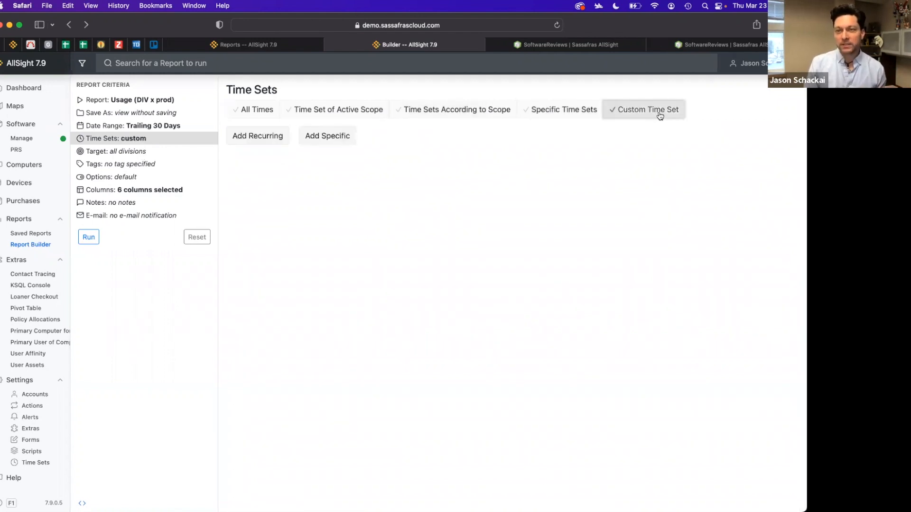
pyautogui.click(266, 140)
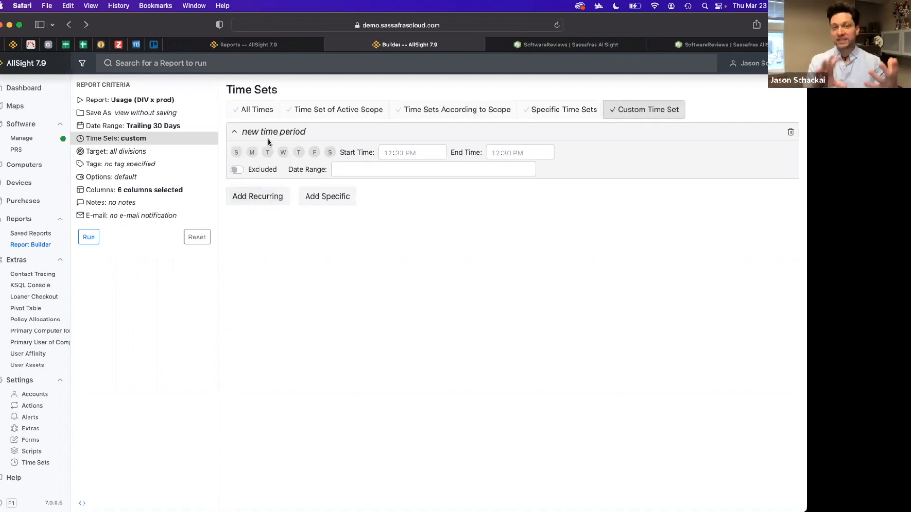
pyautogui.click(252, 152)
pyautogui.click(283, 153)
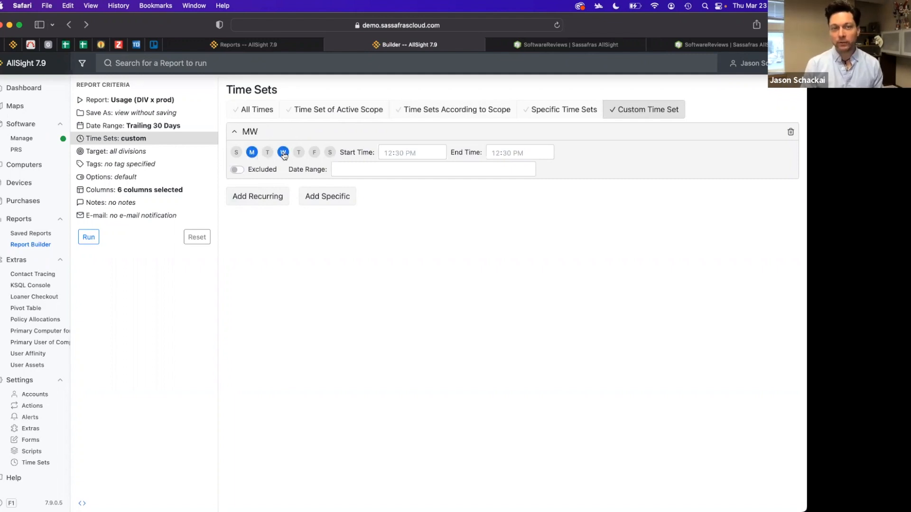
pyautogui.click(315, 152)
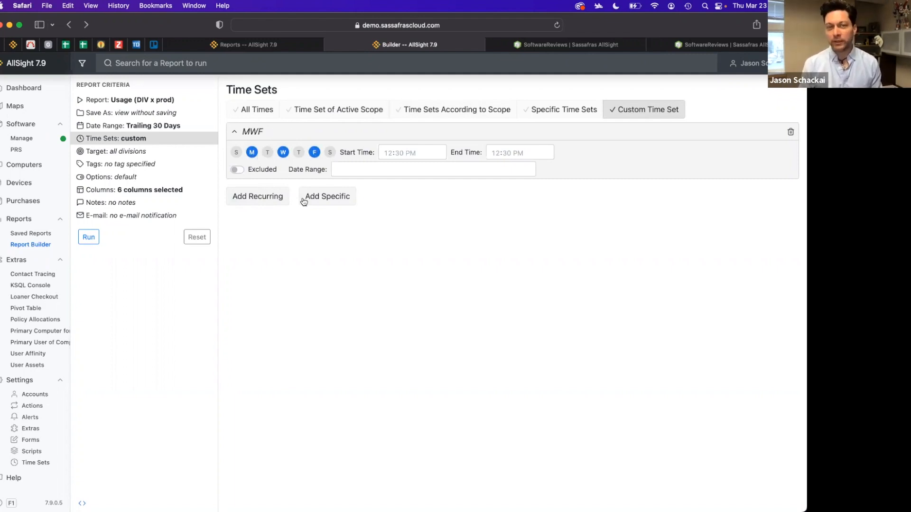
# Set the recurring period's start time to 11:00 AM and end time to 12:30 AM
pyautogui.click(400, 153)
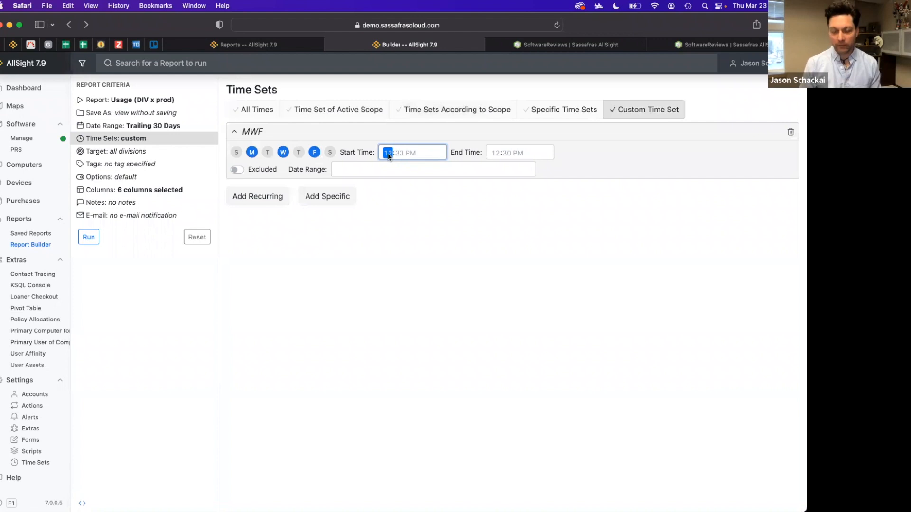
pyautogui.write('11')
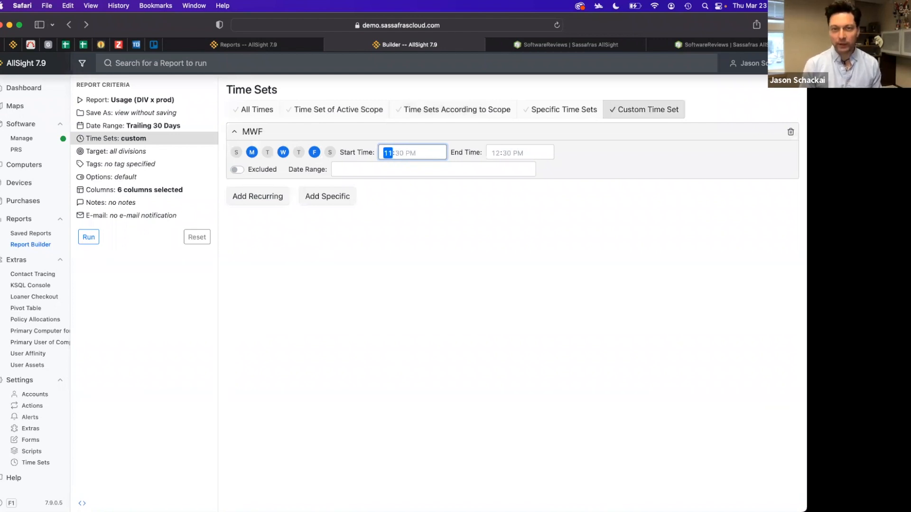
pyautogui.press('Tab')
pyautogui.press('Tab')
pyautogui.write('a')
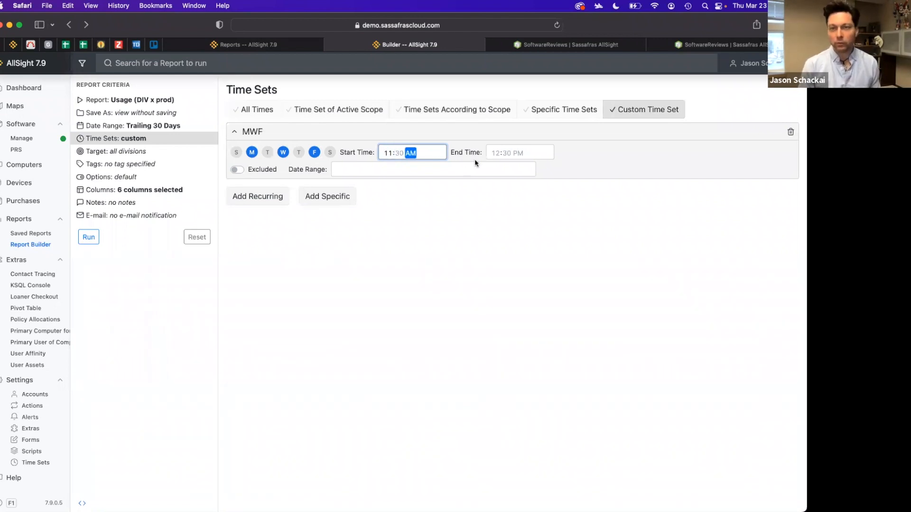
pyautogui.click(520, 151)
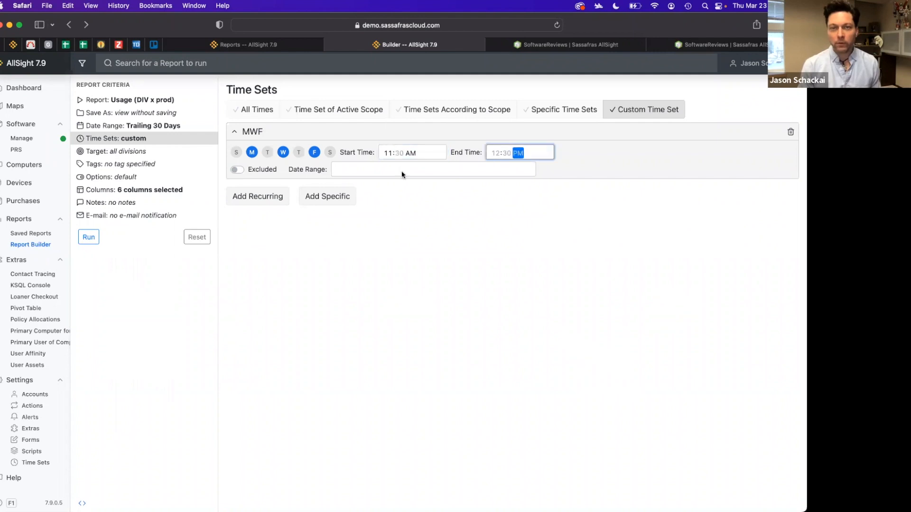
pyautogui.click(400, 153)
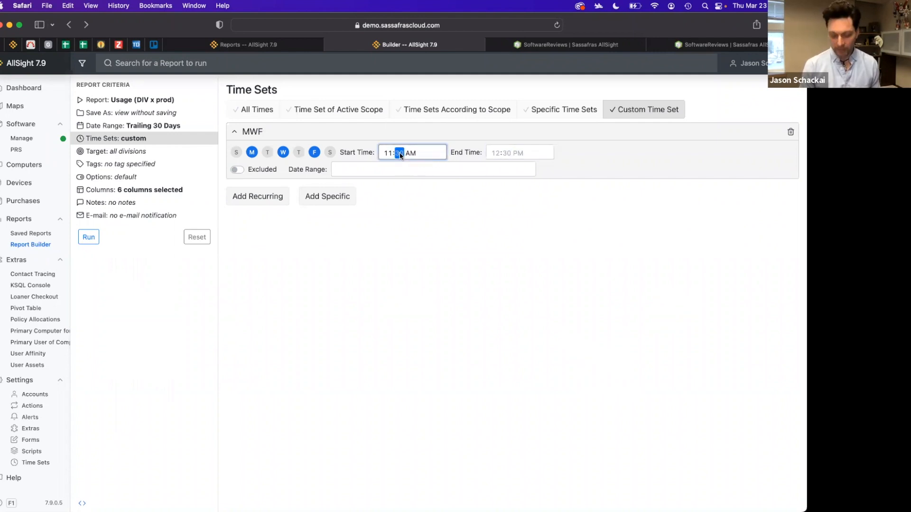
pyautogui.write('00')
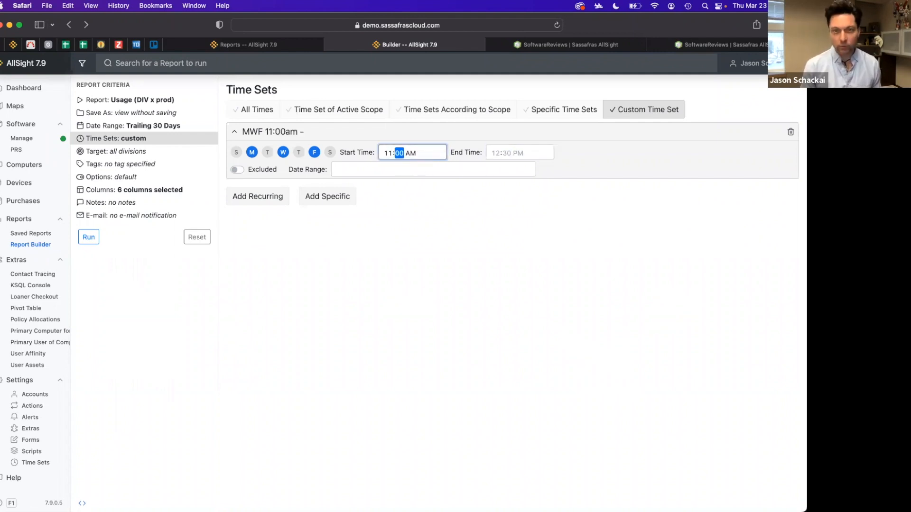
pyautogui.click(517, 153)
pyautogui.click(496, 152)
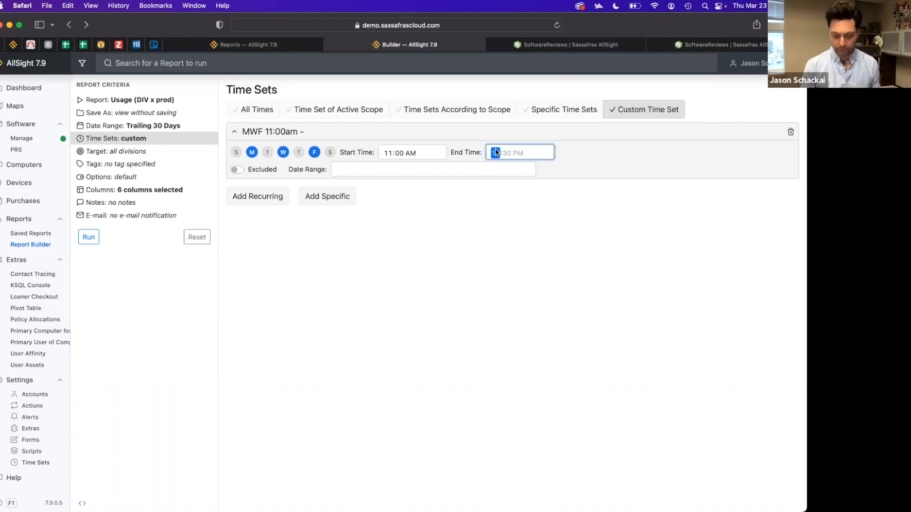
pyautogui.click(507, 153)
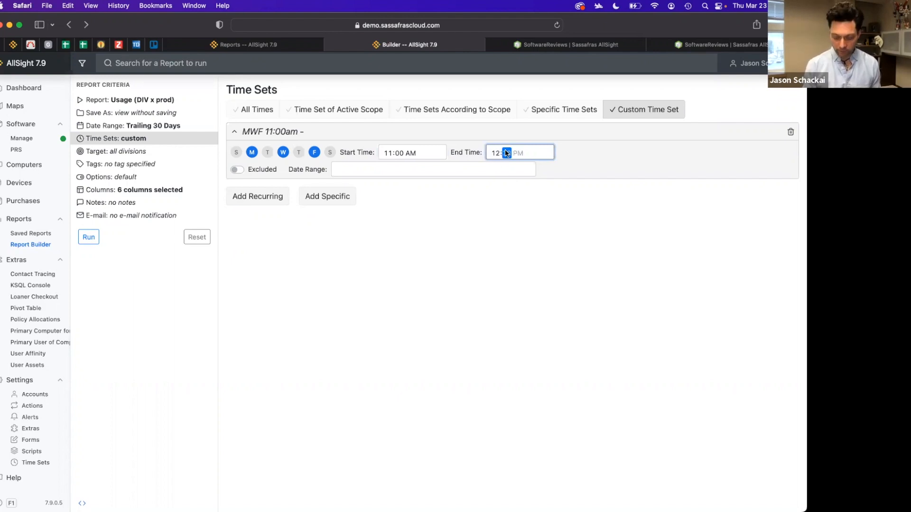
pyautogui.write('30')
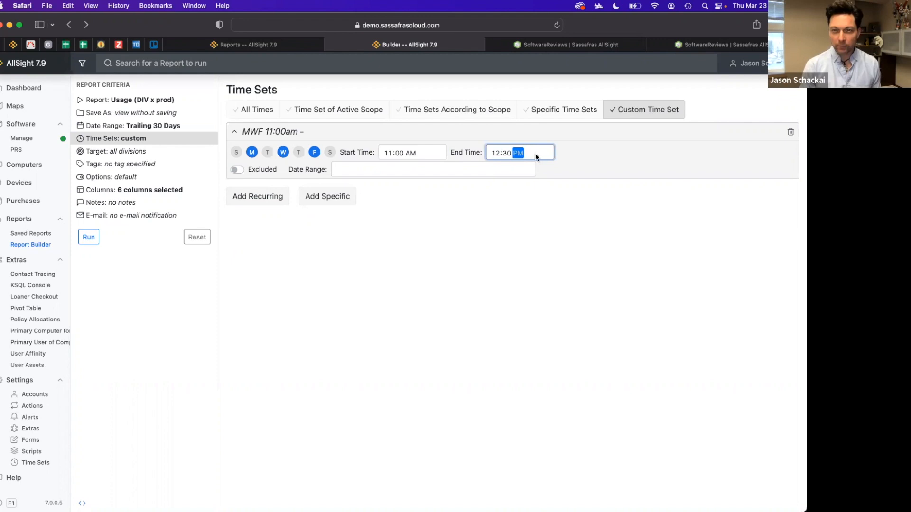
pyautogui.write('a')
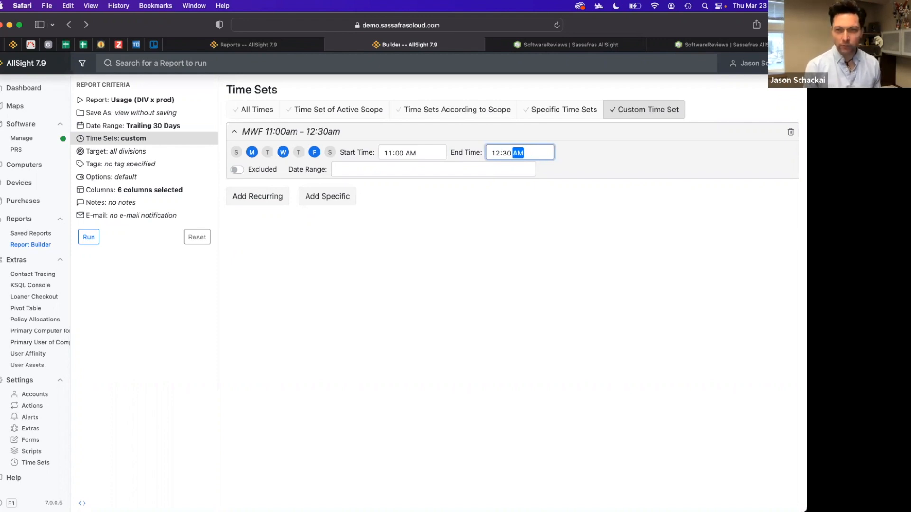
# Limit the period to the Fall Semester 2022 date range, then clear that date range
pyautogui.press('Tab')
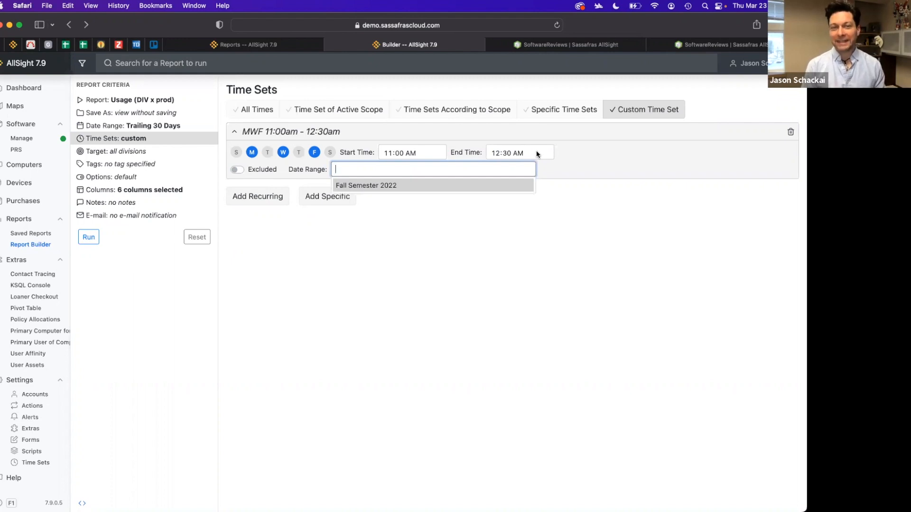
pyautogui.click(385, 185)
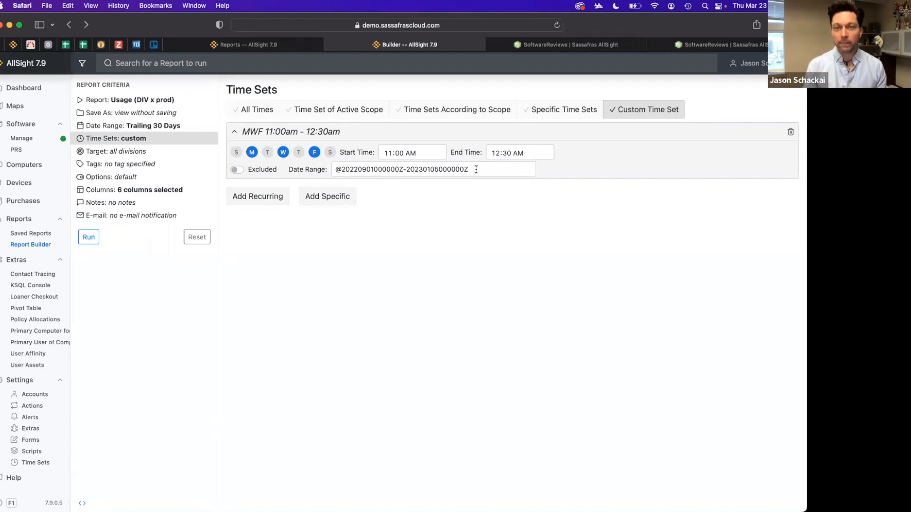
pyautogui.moveTo(476, 170); pyautogui.dragTo(283, 160)
pyautogui.press('BackSpace')
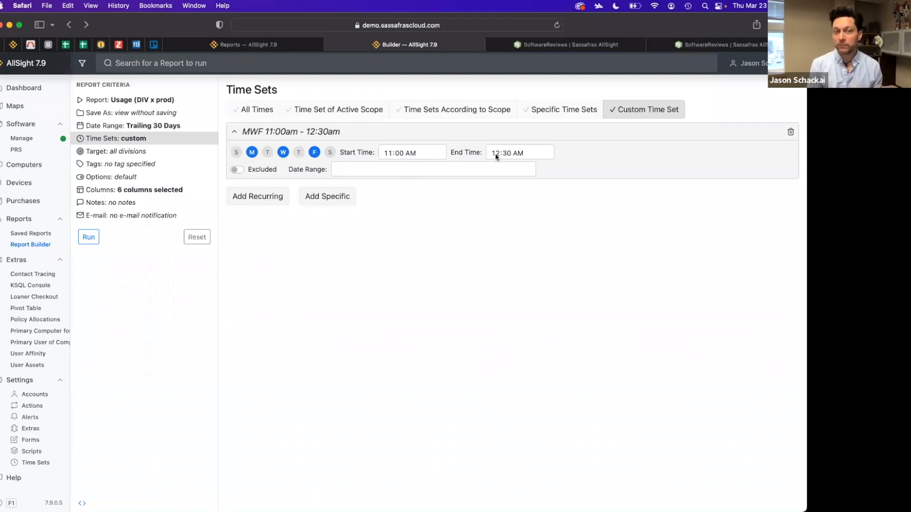
# Add a second recurring period for Sunday and Saturday
pyautogui.click(254, 199)
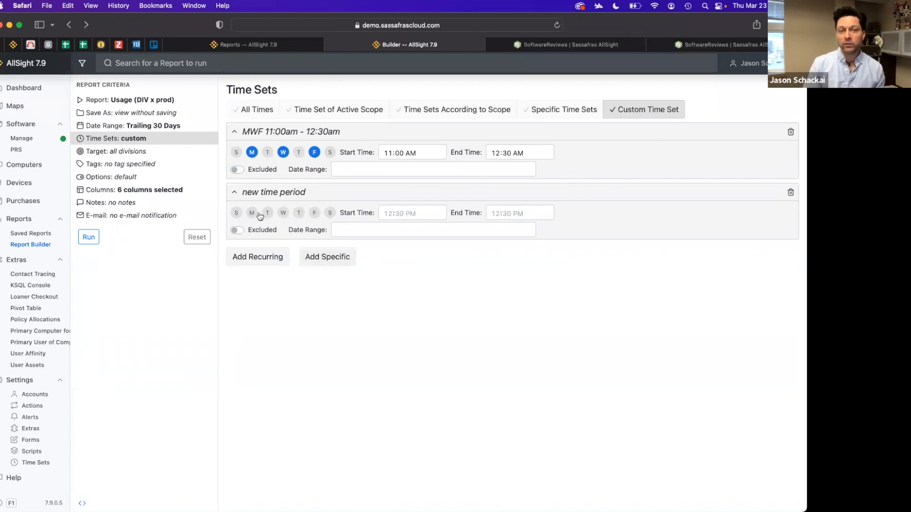
pyautogui.click(236, 213)
pyautogui.click(330, 213)
pyautogui.click(399, 214)
pyautogui.click(387, 214)
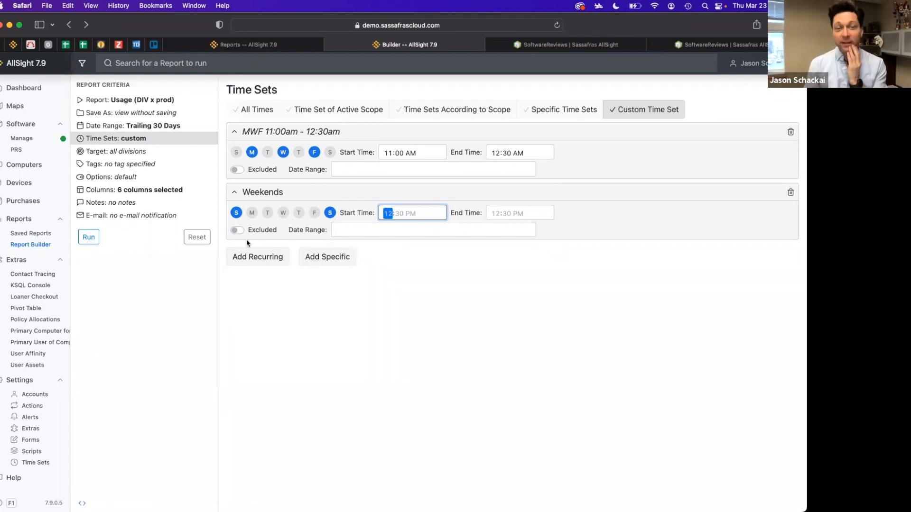
# Switch the weekend period's Excluded option on and back off
pyautogui.click(237, 230)
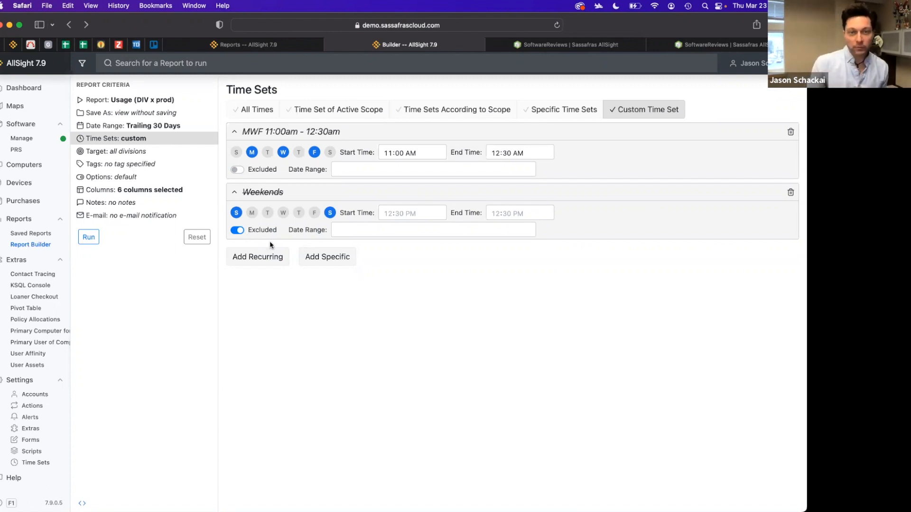
pyautogui.click(236, 231)
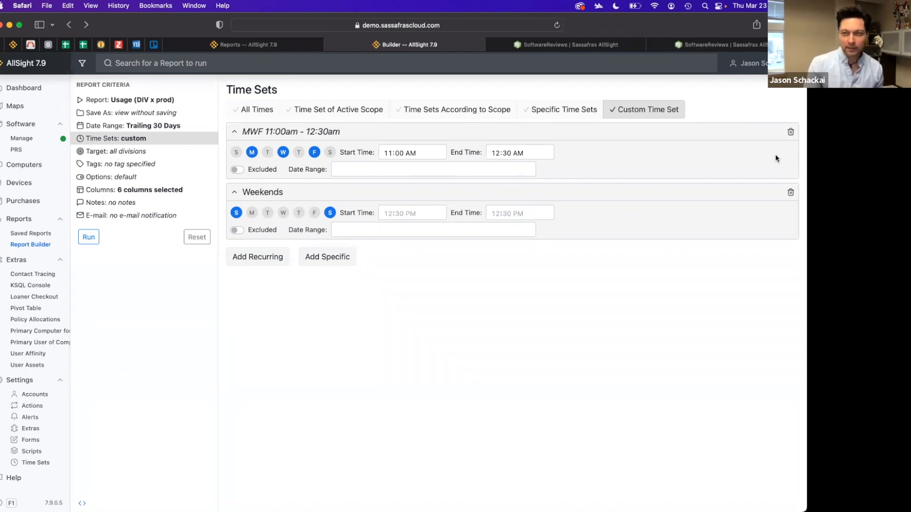
# Delete both custom time periods and set the time sets back to All Times
pyautogui.click(791, 131)
pyautogui.click(790, 132)
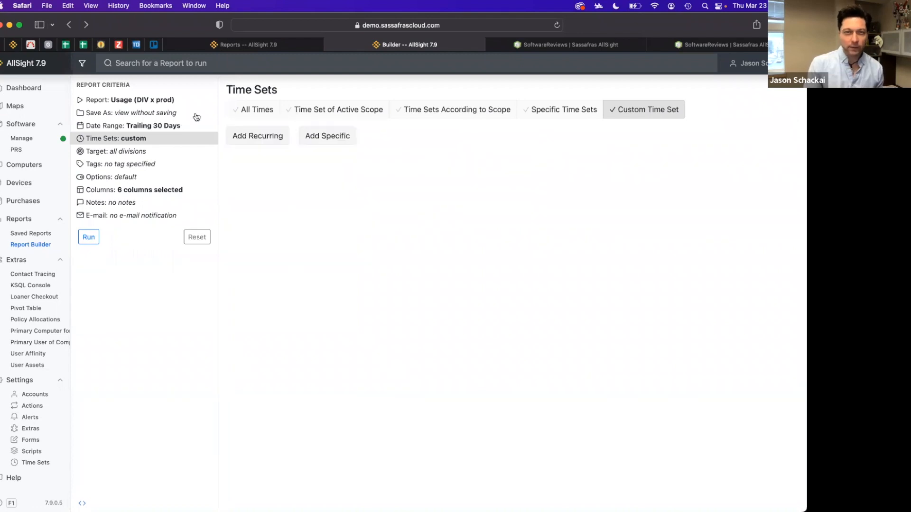
pyautogui.click(250, 114)
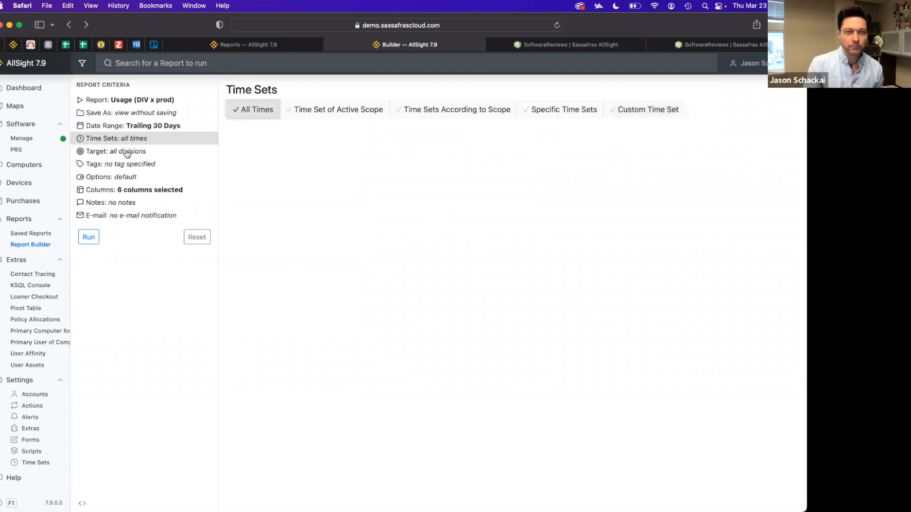
# Open the target criterion and add Adams Lab 1 and Adams Lab 2 as target divisions by searching for them
pyautogui.click(126, 151)
pyautogui.click(278, 111)
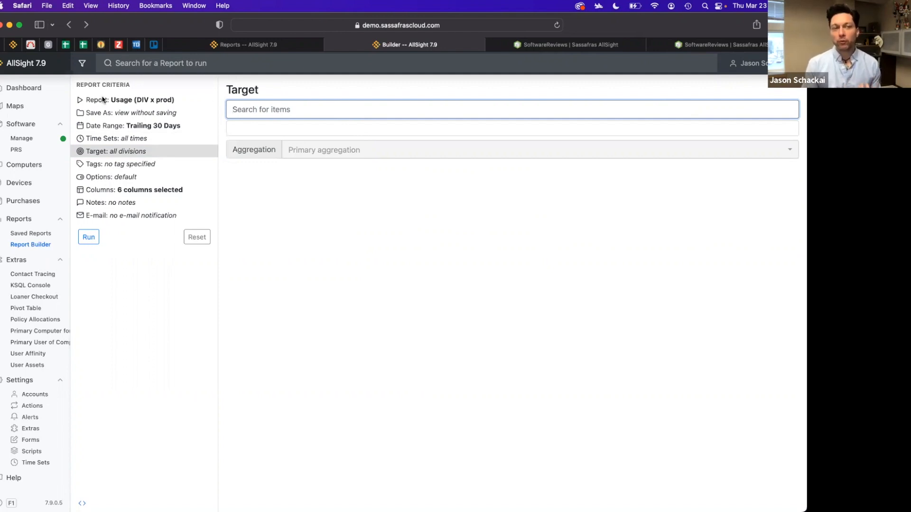
pyautogui.click(82, 65)
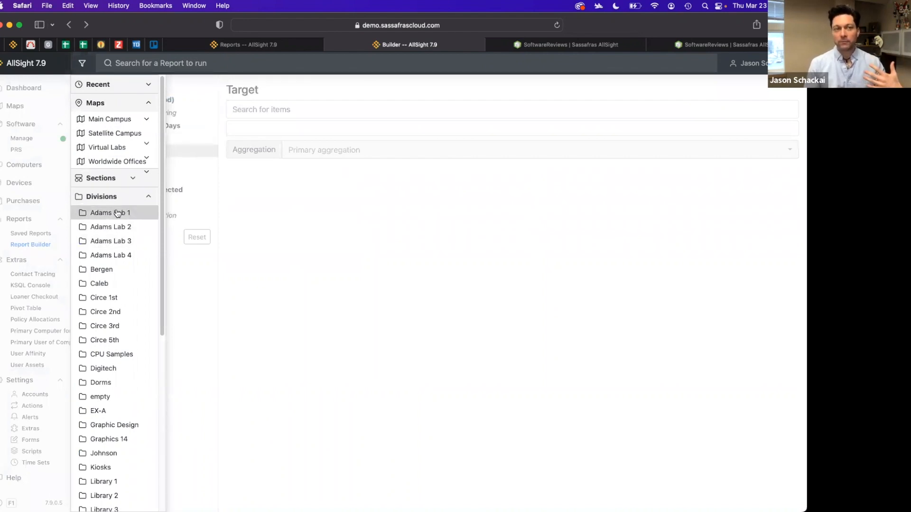
pyautogui.click(264, 113)
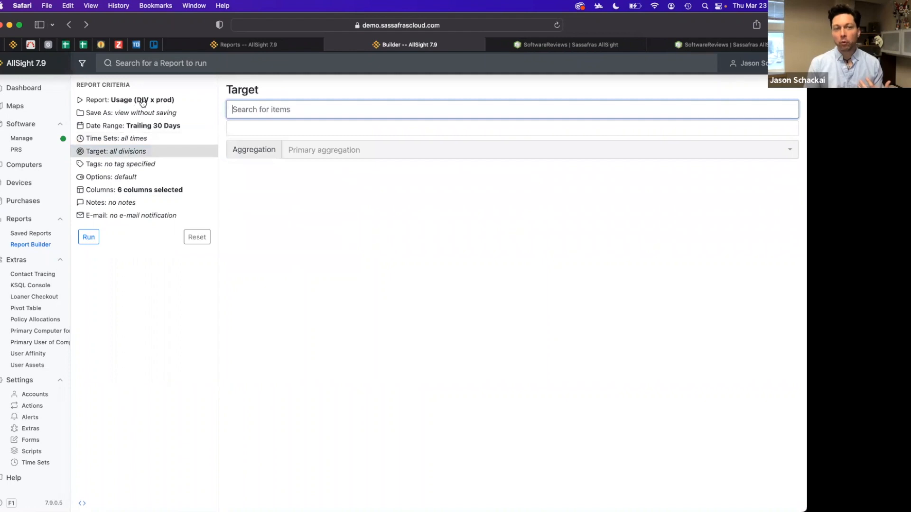
pyautogui.write('Ada')
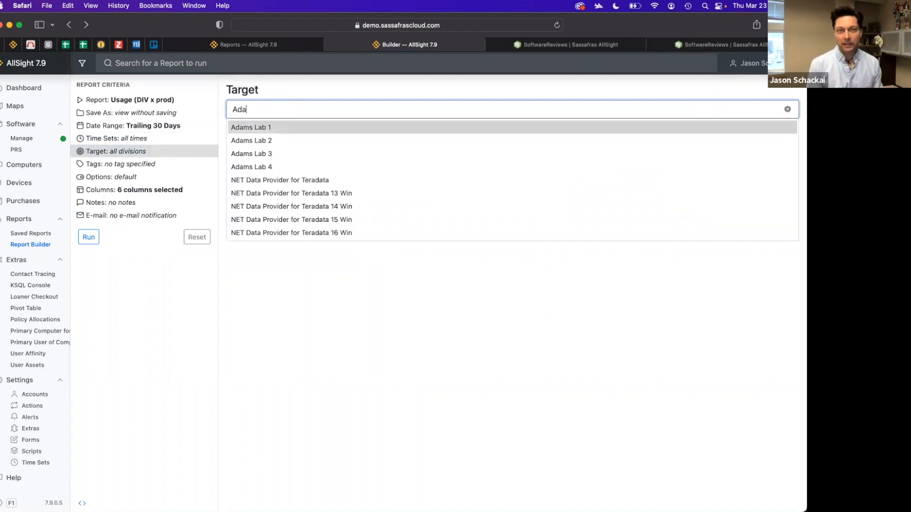
pyautogui.press('Return')
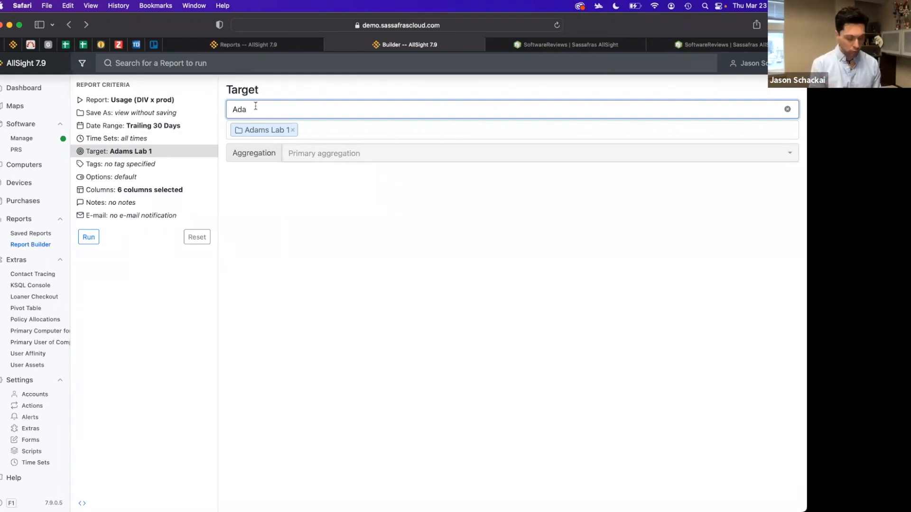
pyautogui.write('m')
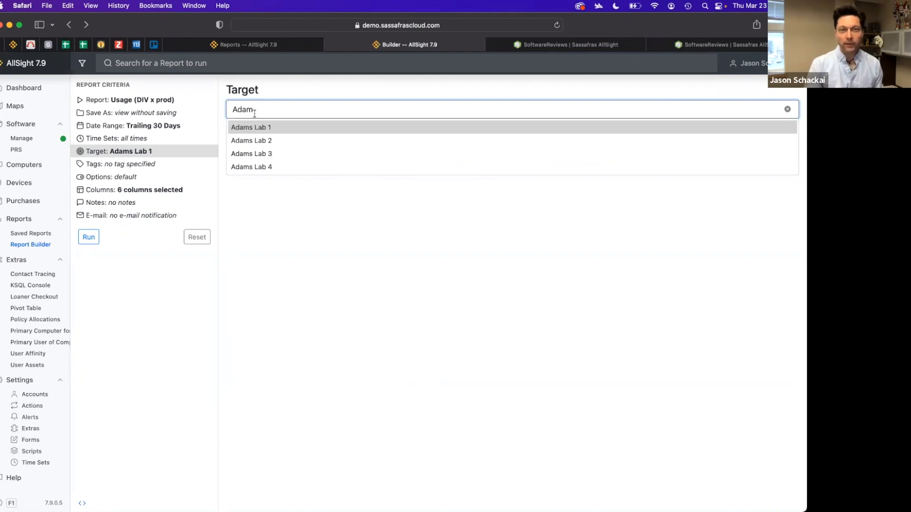
pyautogui.click(265, 143)
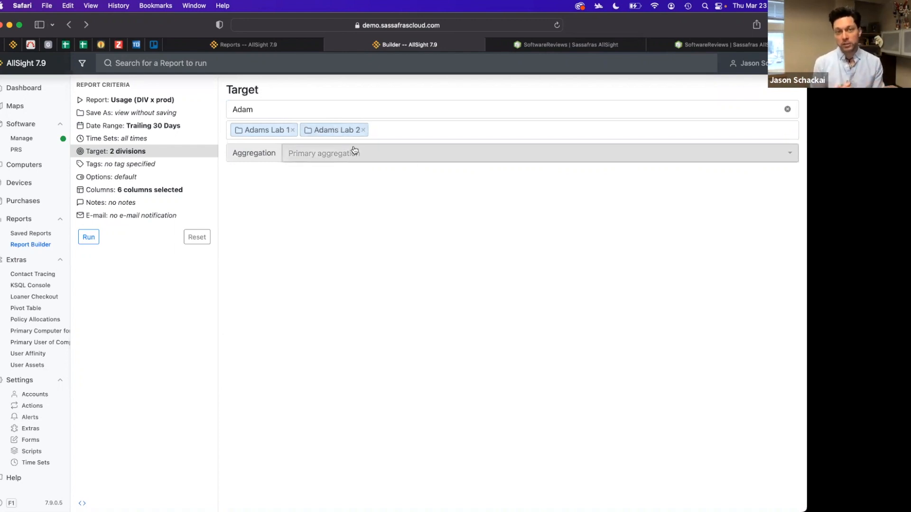
# Browse the maps, sections and divisions available as report targets
pyautogui.click(82, 63)
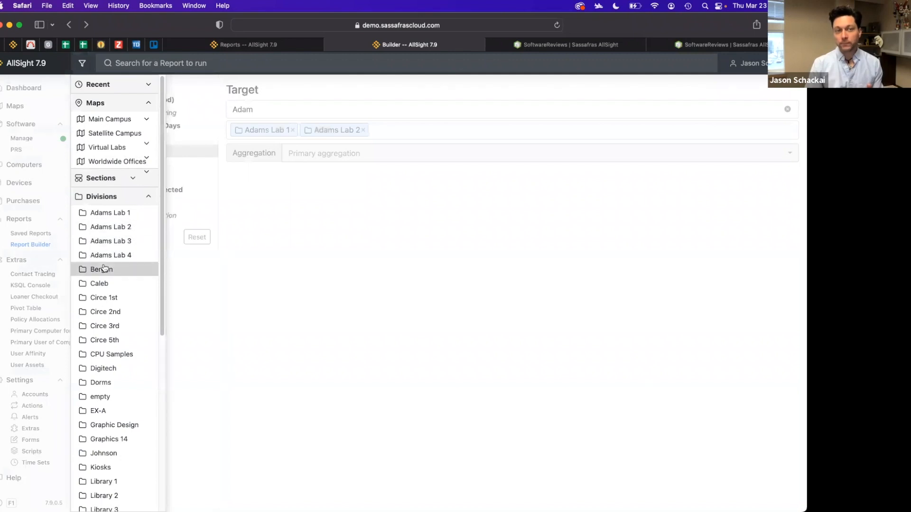
pyautogui.click(133, 179)
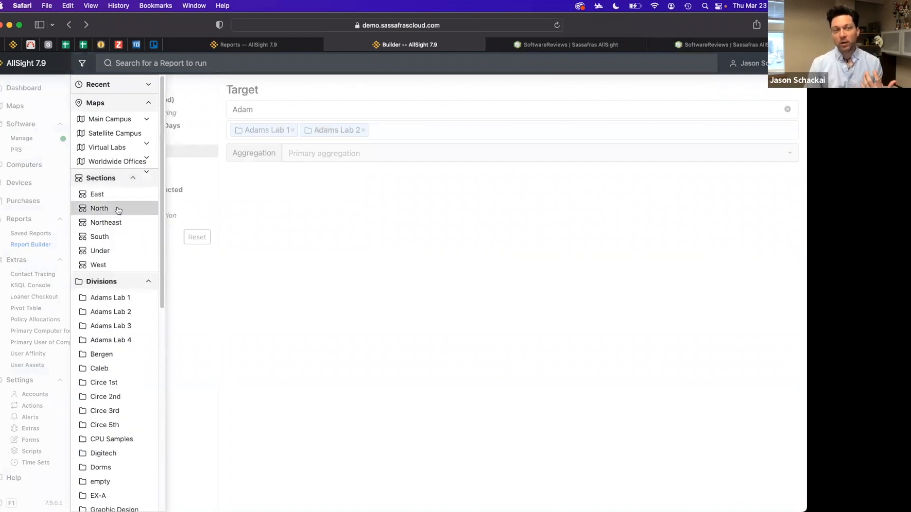
pyautogui.click(133, 178)
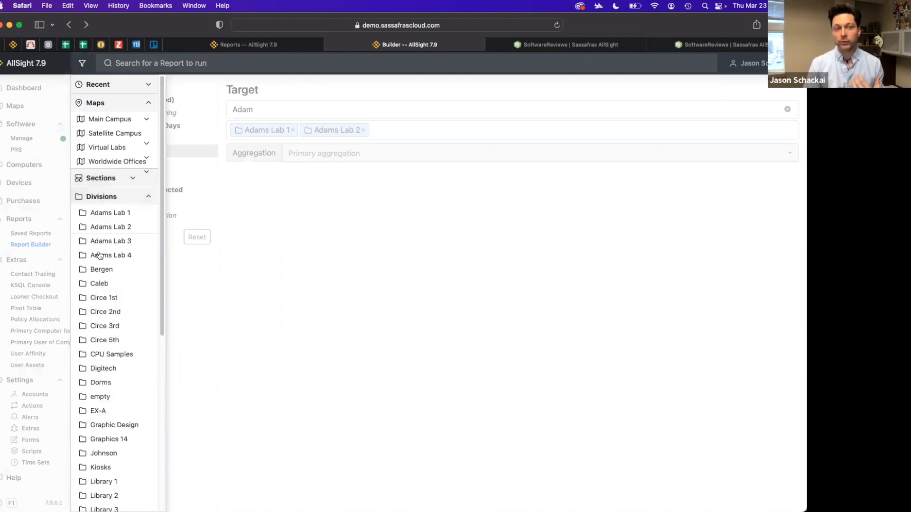
pyautogui.click(307, 246)
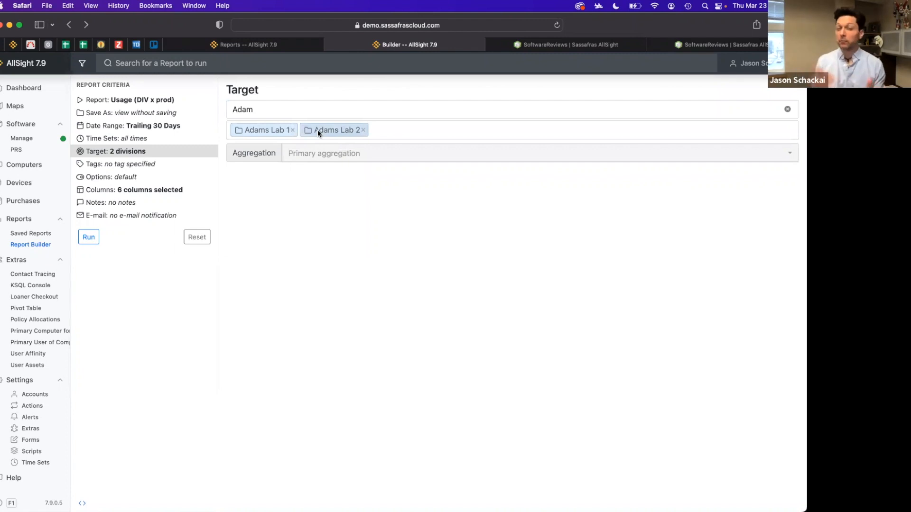
# Clear the target search text and remove both Adams Lab divisions from the target
pyautogui.click(261, 109)
pyautogui.moveTo(260, 109); pyautogui.dragTo(214, 114)
pyautogui.press('BackSpace')
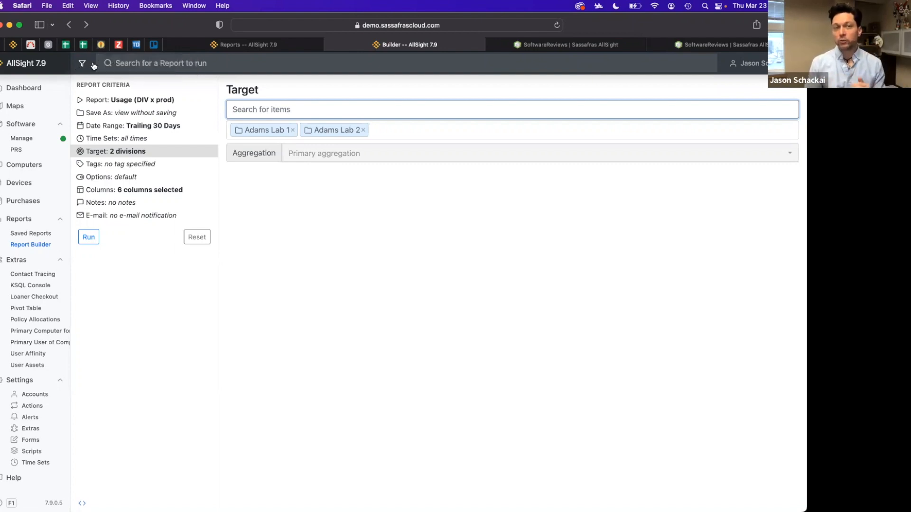
pyautogui.click(363, 130)
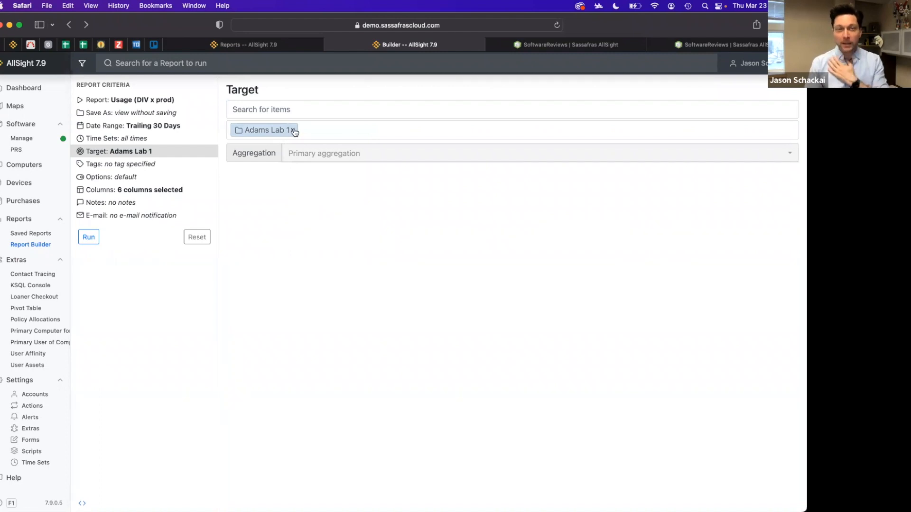
pyautogui.click(293, 131)
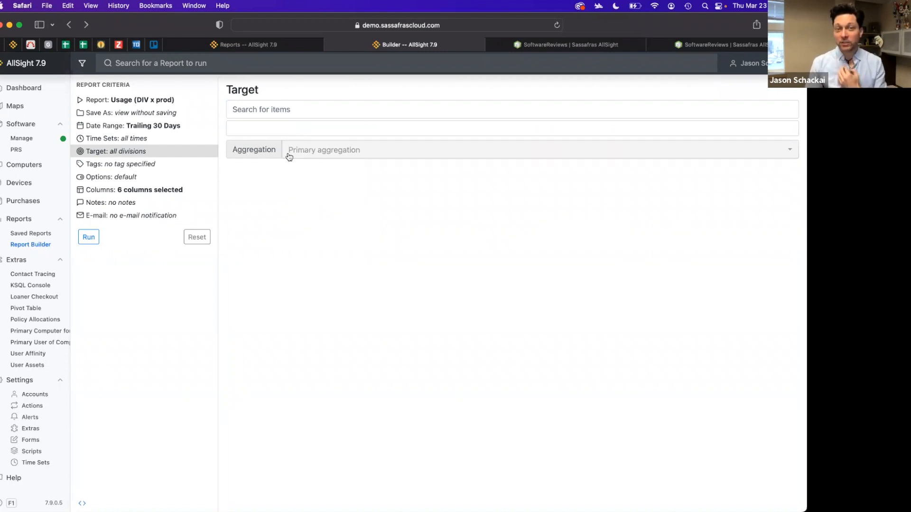
# Set the target aggregation to *, run the report, and collapse and re-expand its single group
pyautogui.click(322, 156)
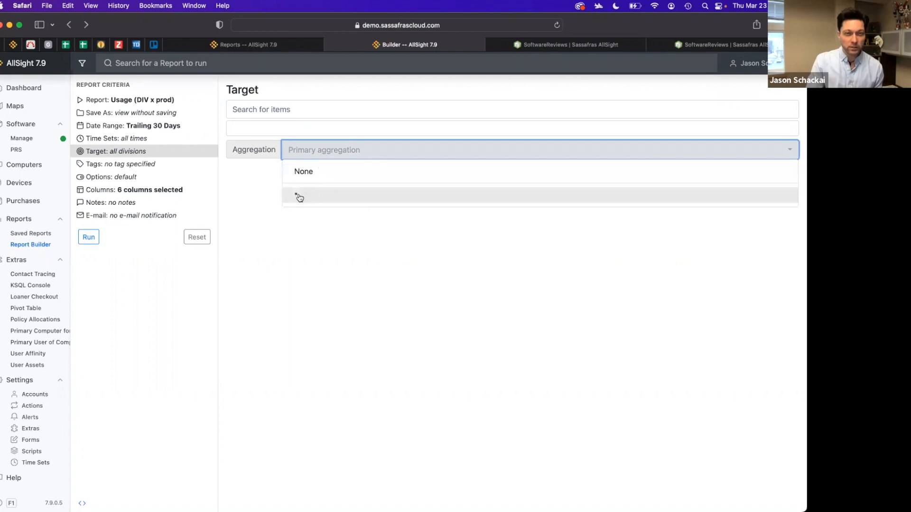
pyautogui.click(312, 199)
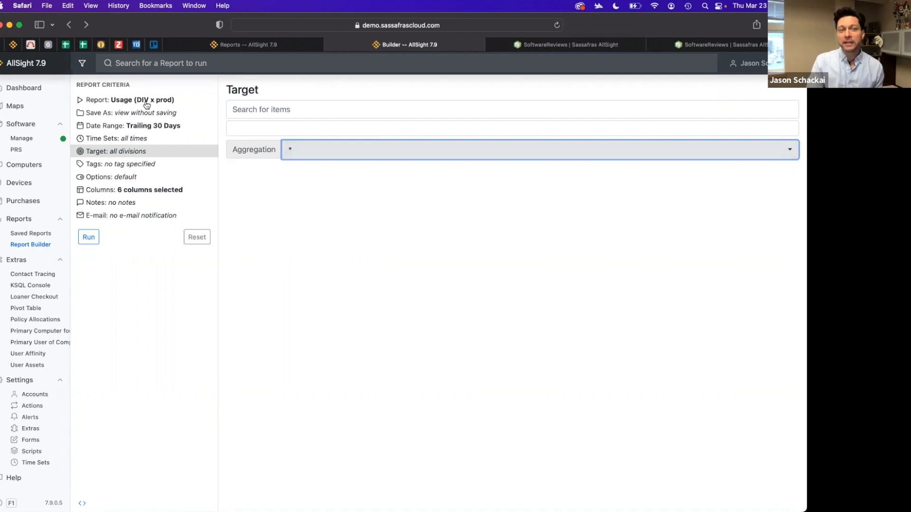
pyautogui.click(92, 237)
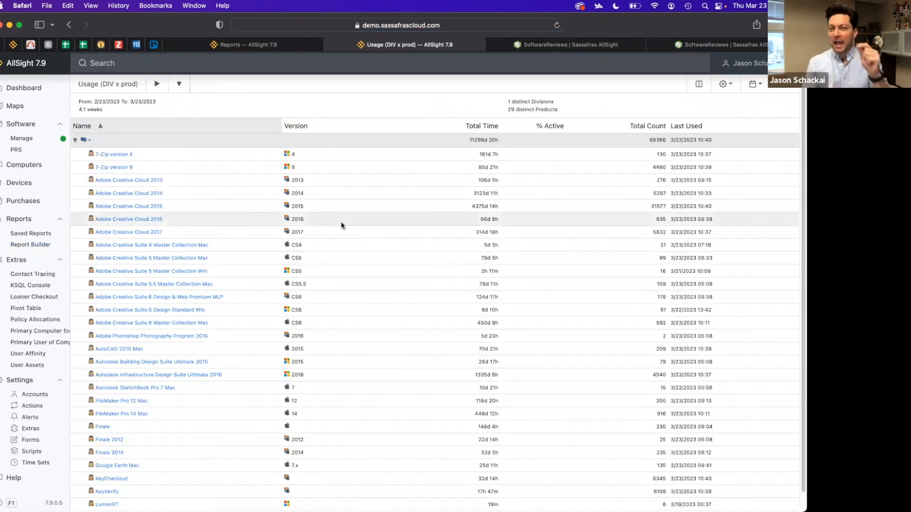
pyautogui.click(74, 140)
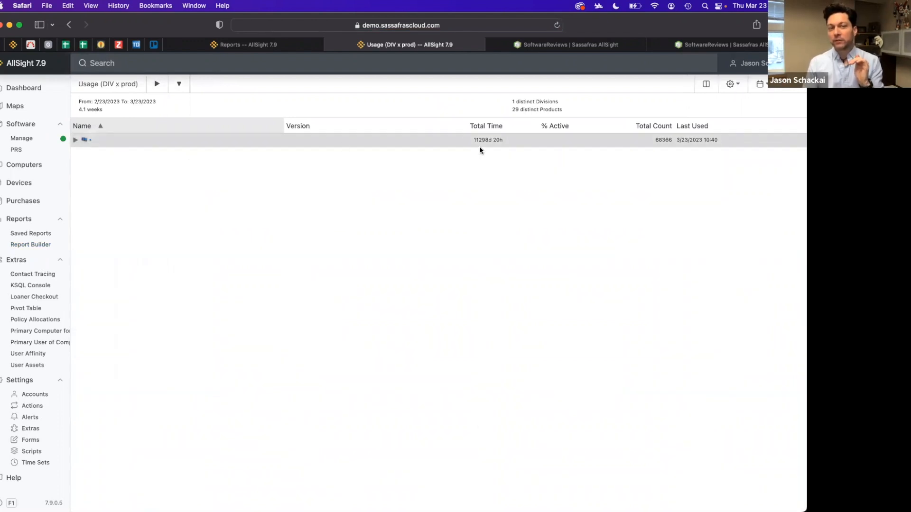
pyautogui.click(76, 140)
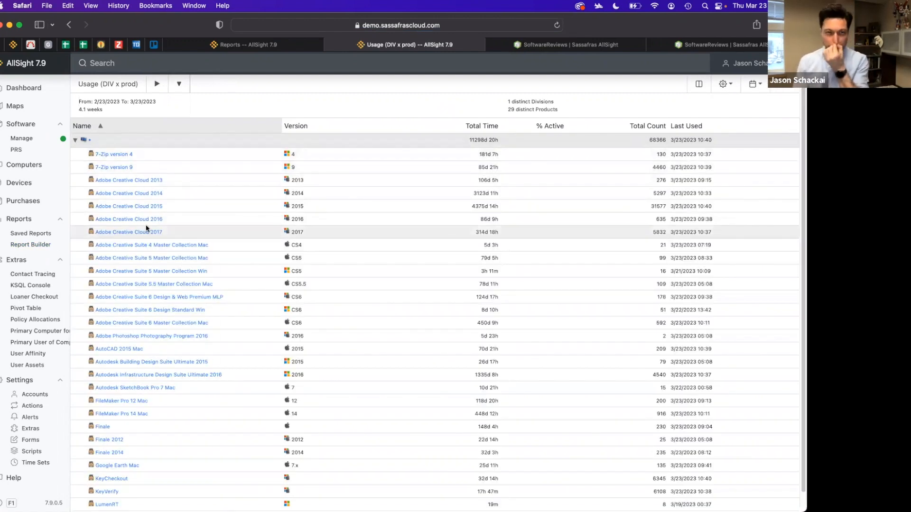
# Return to the Report Builder and switch the report to Audit Products (COMP x prod)
pyautogui.click(70, 26)
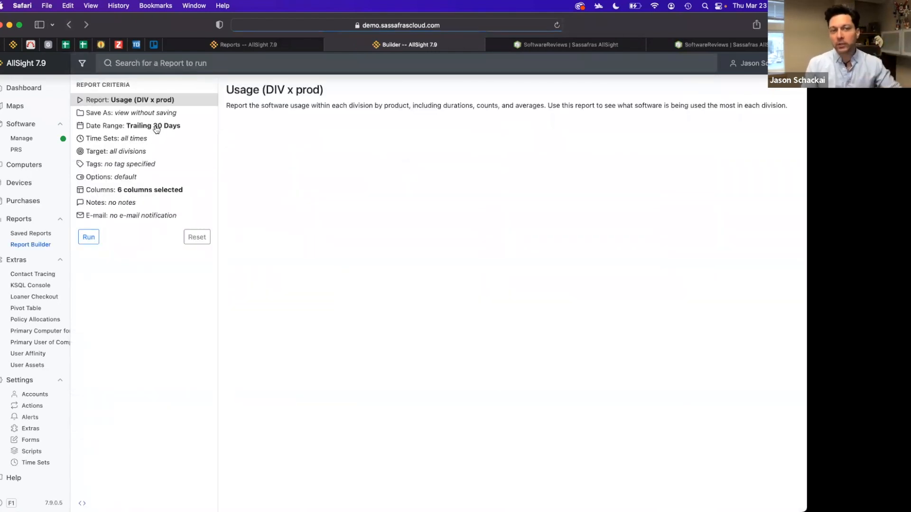
pyautogui.click(165, 104)
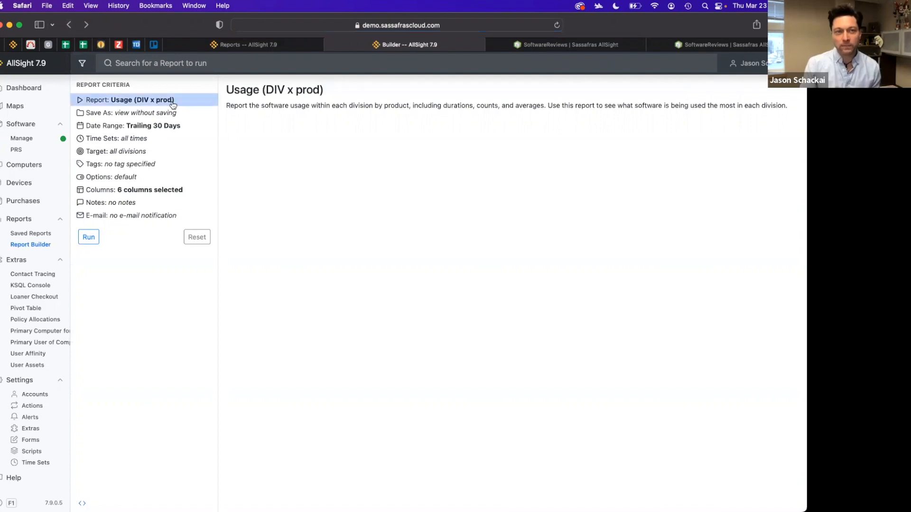
pyautogui.click(180, 63)
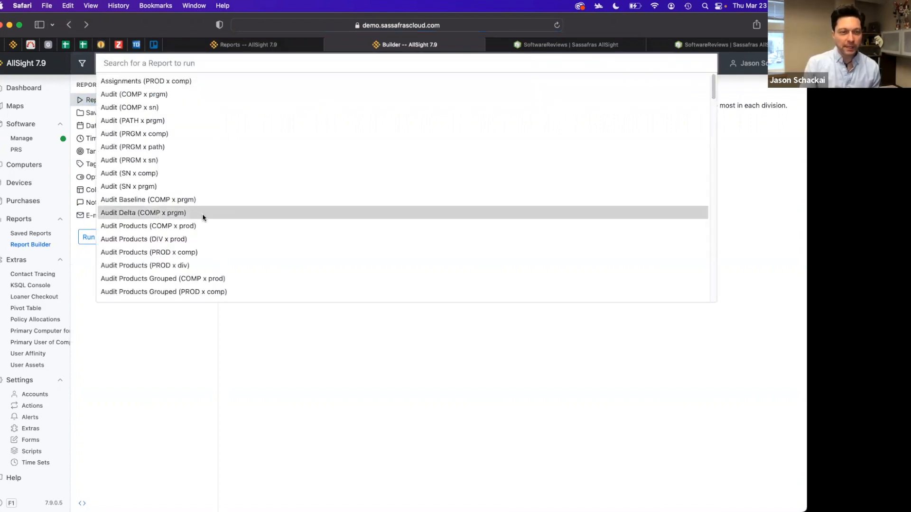
pyautogui.scroll(-2, 202, 213)
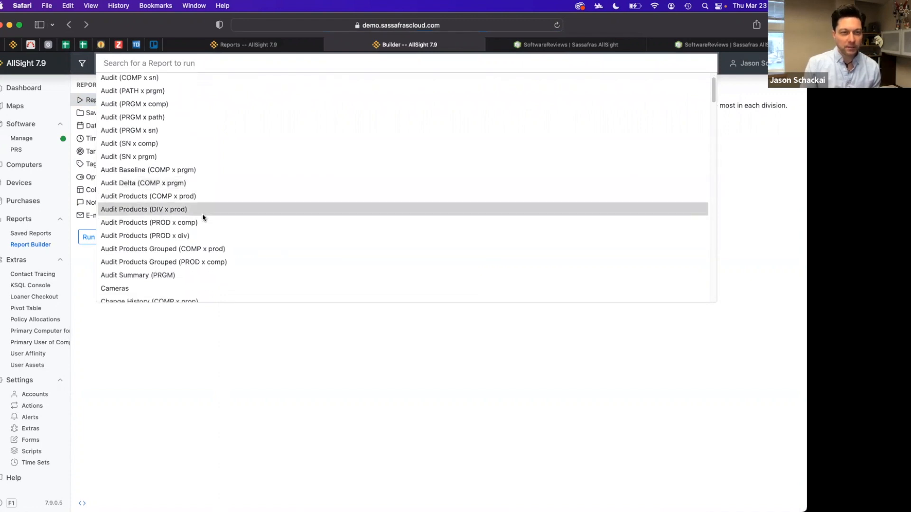
pyautogui.click(199, 195)
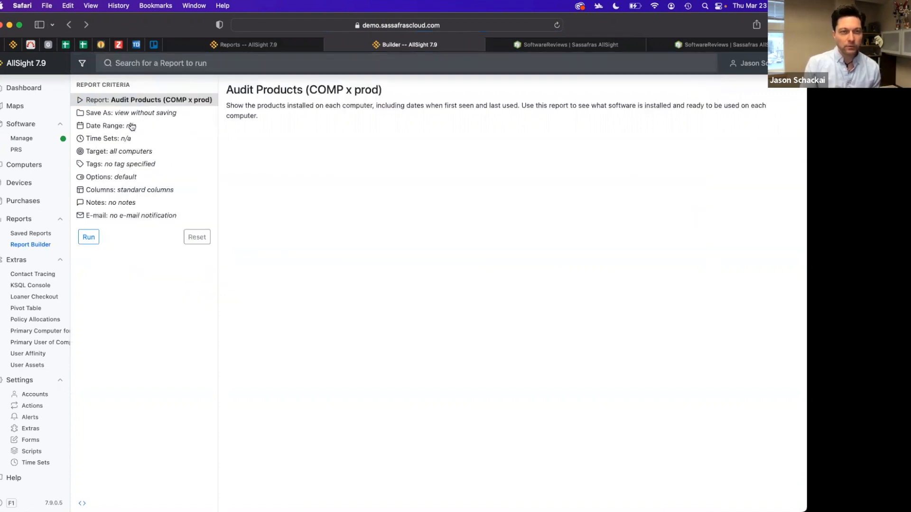
# Set the target aggregation to Manufacturer and run the Audit Products report
pyautogui.click(126, 151)
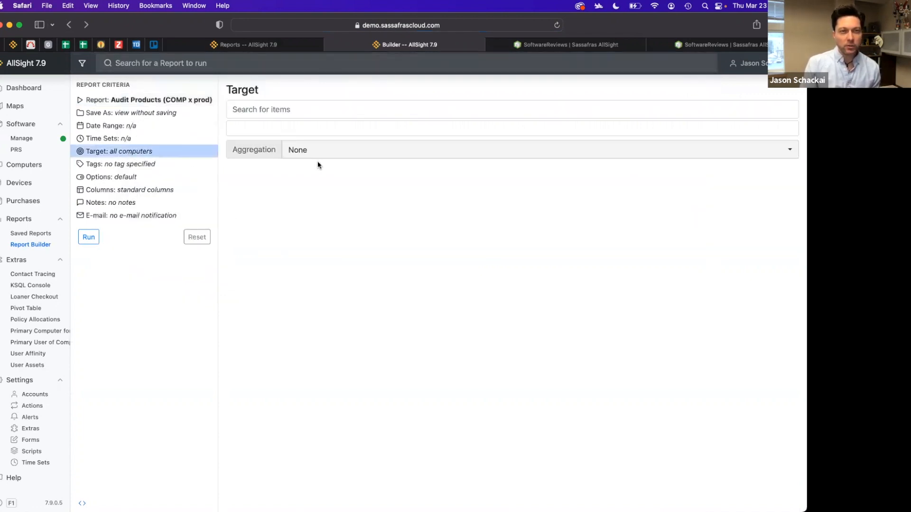
pyautogui.click(344, 159)
pyautogui.scroll(-1, 387, 218)
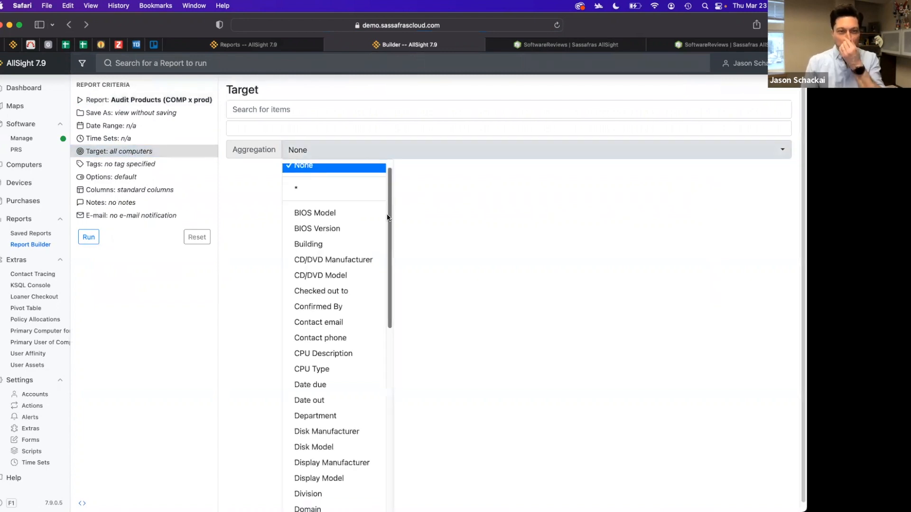
pyautogui.scroll(-2, 387, 218)
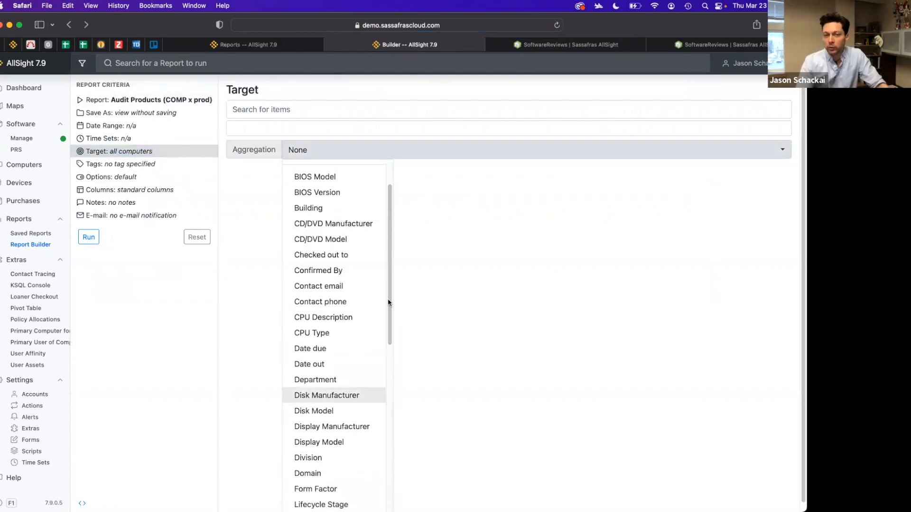
pyautogui.scroll(-3, 390, 280)
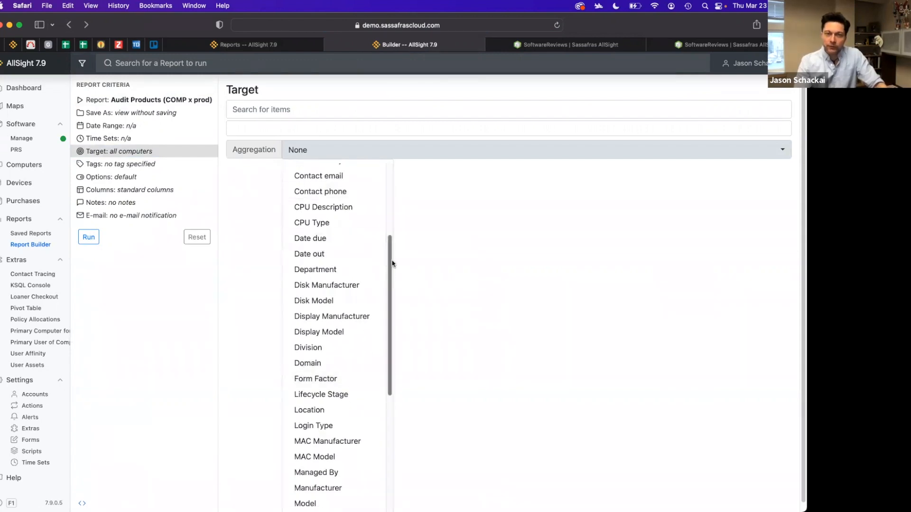
pyautogui.moveTo(392, 263); pyautogui.dragTo(388, 333)
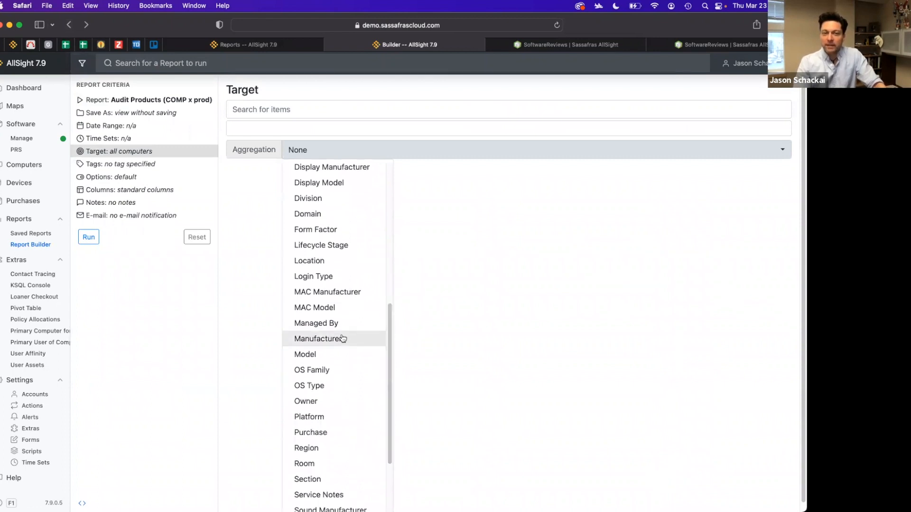
pyautogui.click(341, 338)
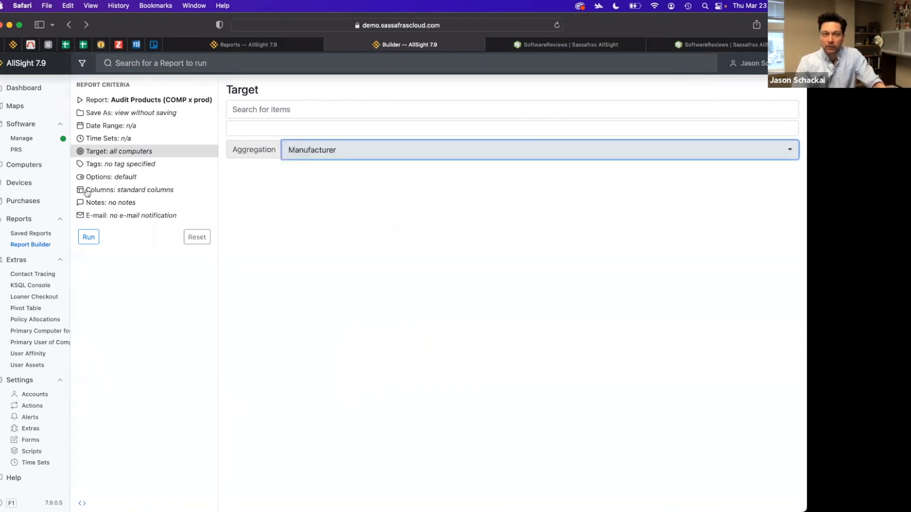
pyautogui.click(92, 238)
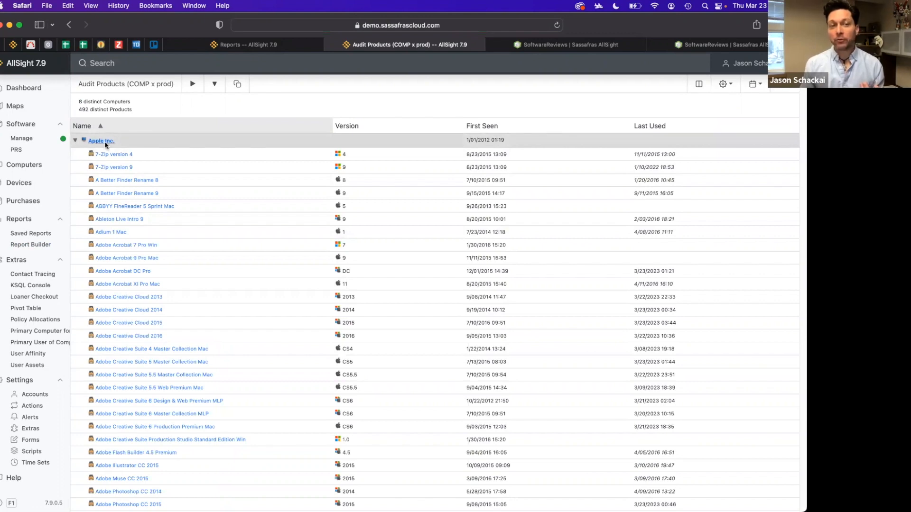
# Scroll through the Apple Inc. products in the results and collapse that manufacturer group
pyautogui.scroll(-5, 218, 284)
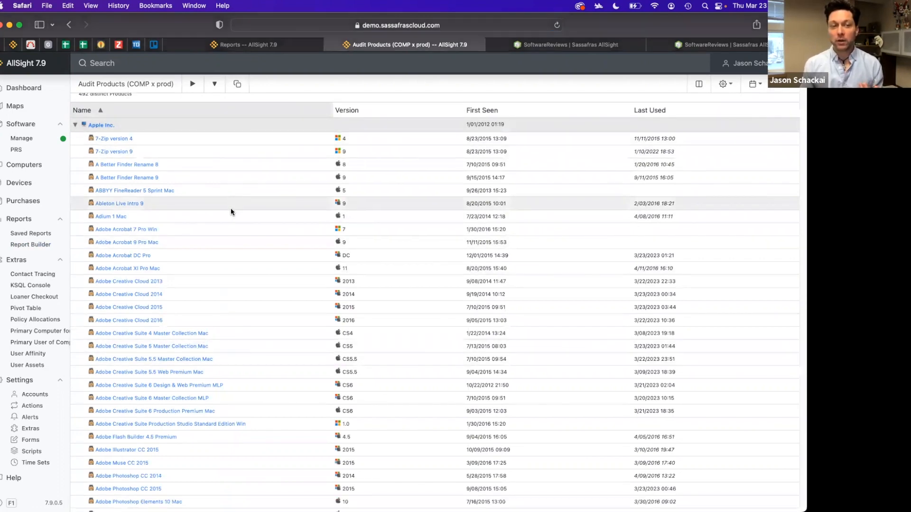
pyautogui.scroll(-10, 224, 303)
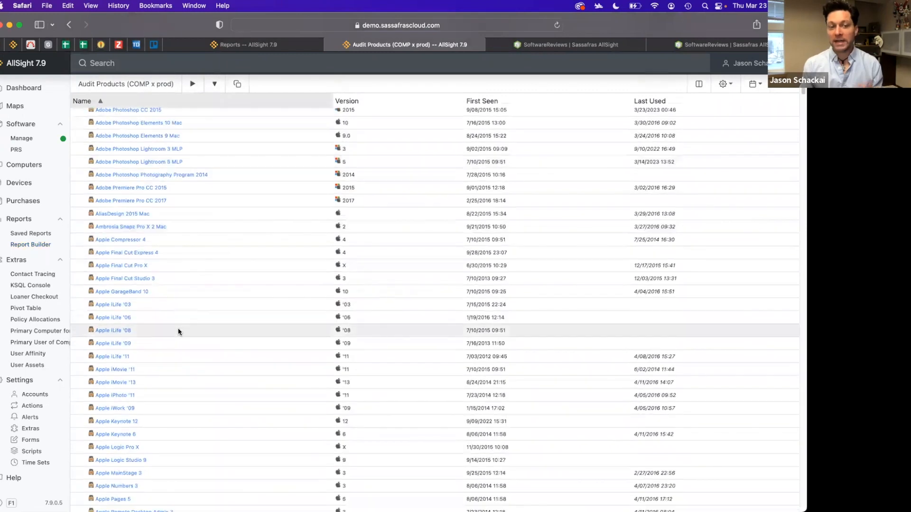
pyautogui.scroll(-4, 177, 269)
pyautogui.scroll(15, 186, 241)
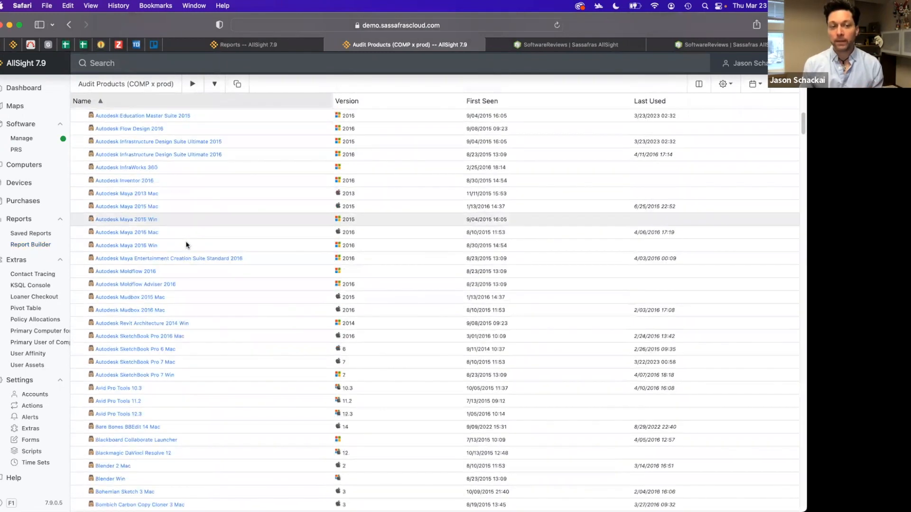
pyautogui.scroll(3, 119, 187)
pyautogui.click(75, 141)
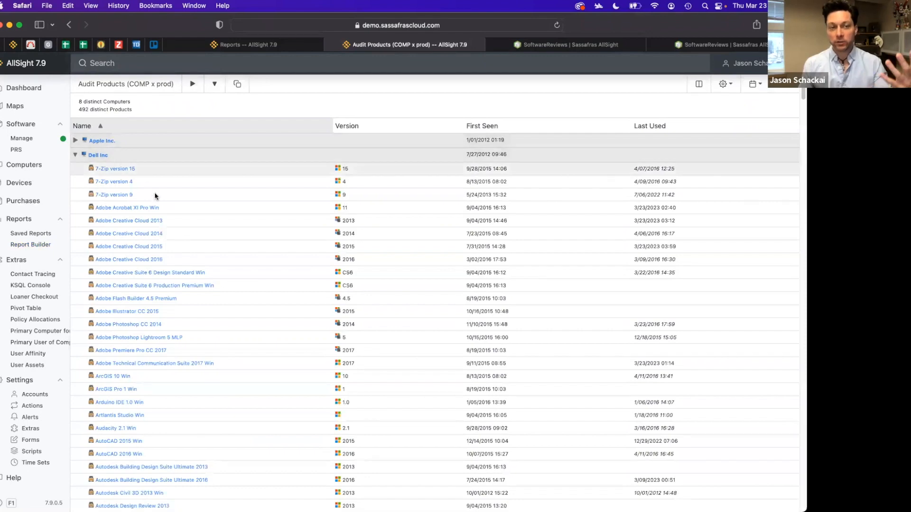
# Scroll through the Dell Inc products listed in the Audit Products results
pyautogui.scroll(-1, 185, 395)
pyautogui.scroll(-10, 256, 268)
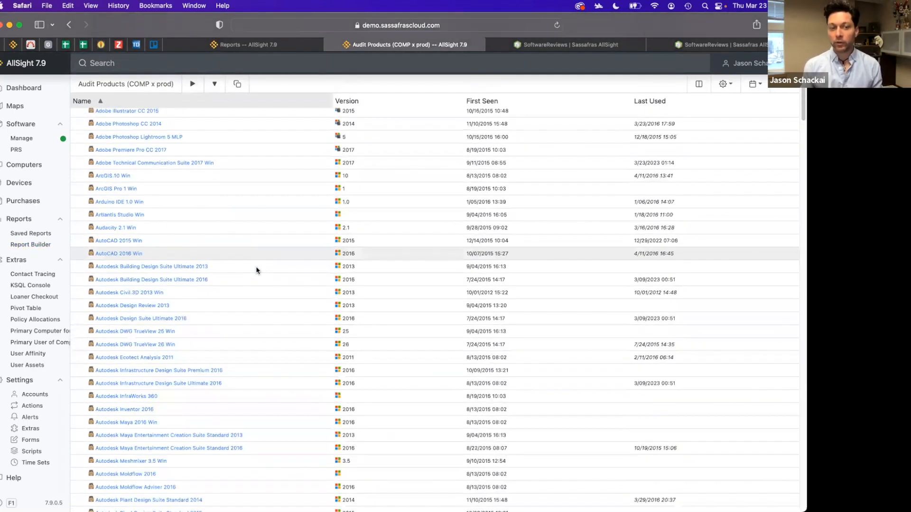
pyautogui.scroll(15, 256, 268)
# Return to the Report Builder and open the target aggregation choices for the Usage (DIV x prod) report without changing them
pyautogui.click(67, 26)
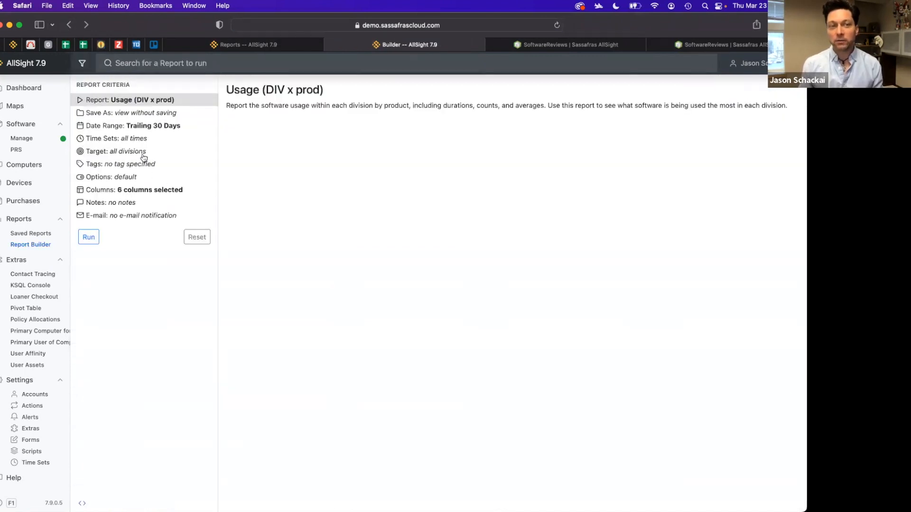
pyautogui.click(137, 152)
pyautogui.click(378, 151)
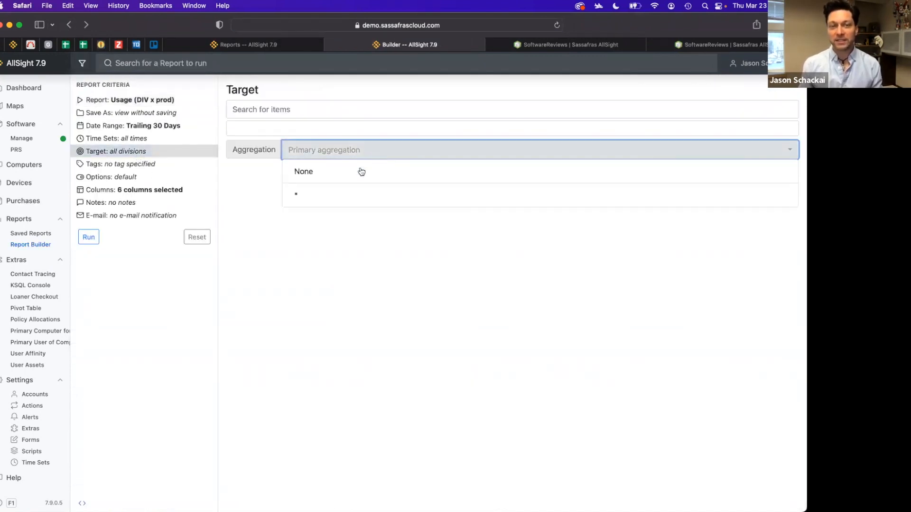
pyautogui.click(239, 184)
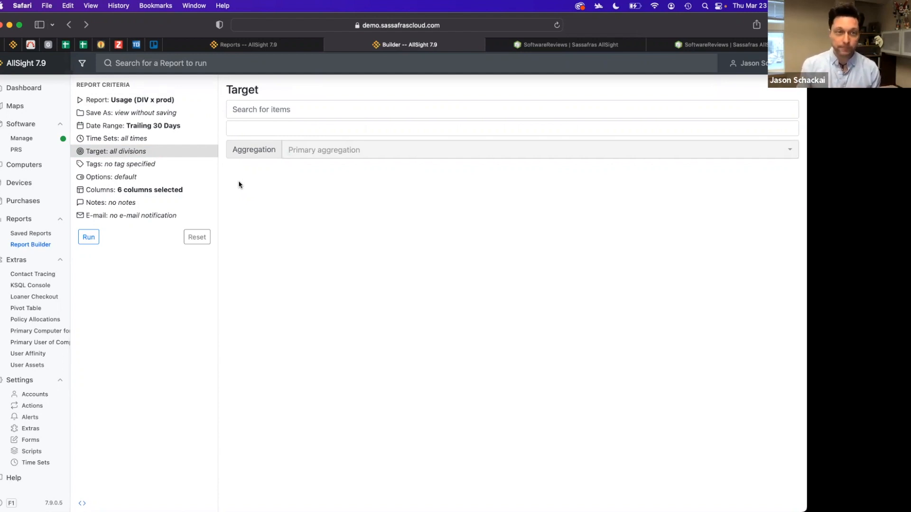
# Open the Tags criterion and switch the report to Usage (COMP x prgm)
pyautogui.click(164, 166)
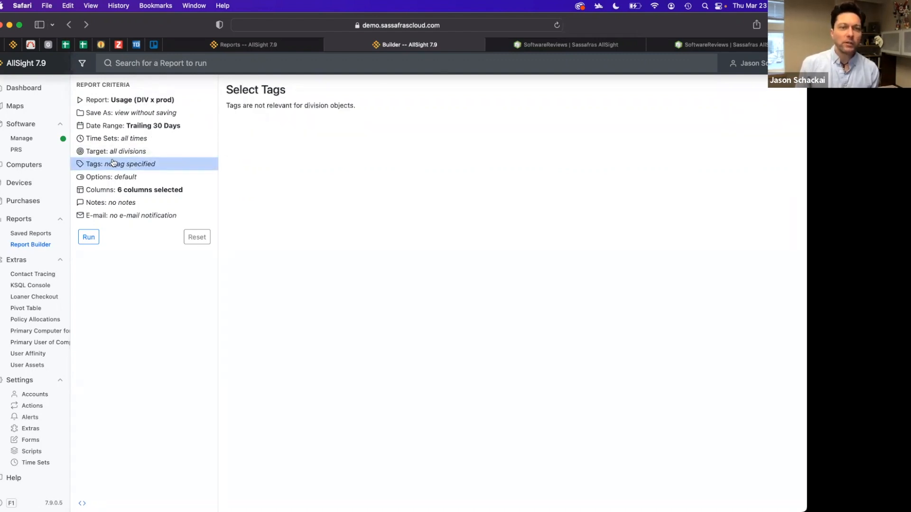
pyautogui.click(143, 63)
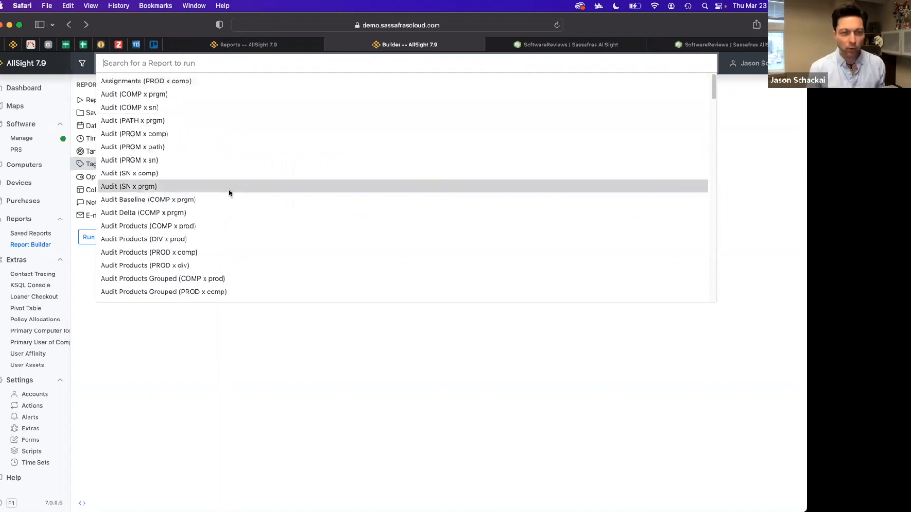
pyautogui.scroll(-20, 227, 191)
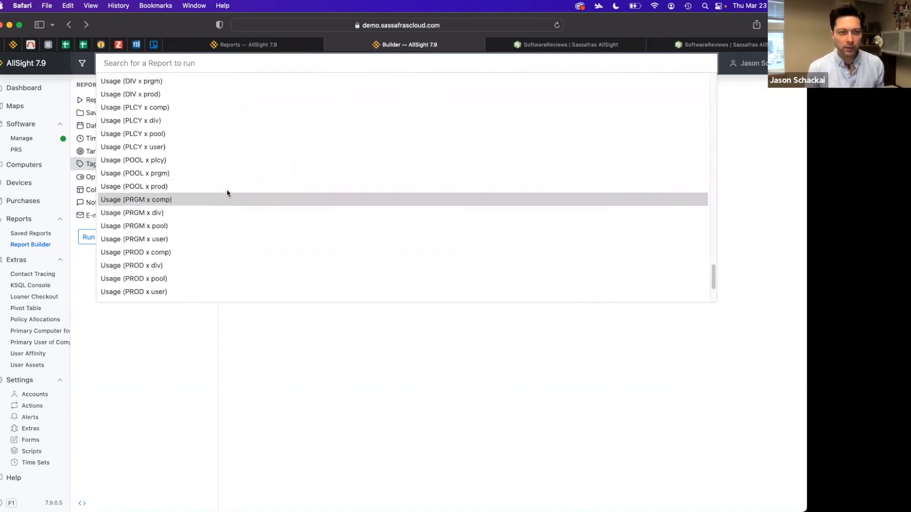
pyautogui.scroll(5, 227, 193)
pyautogui.scroll(3, 228, 192)
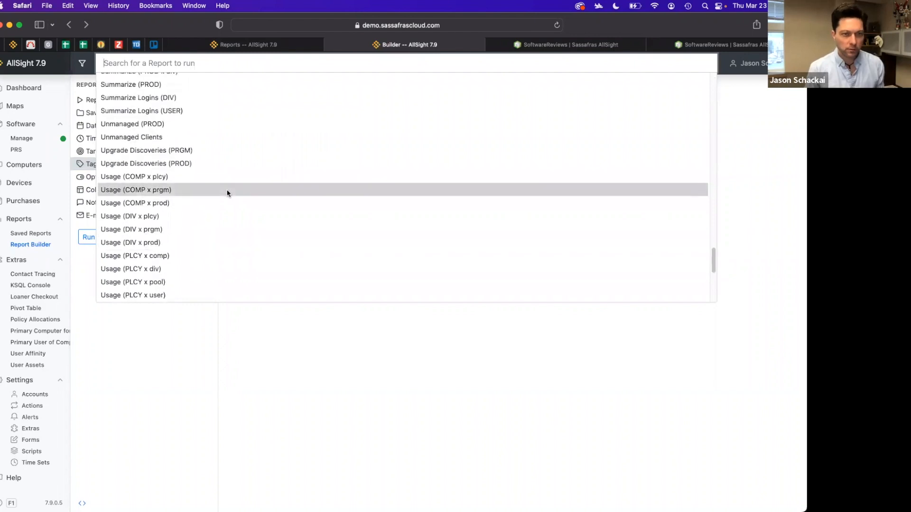
pyautogui.click(179, 191)
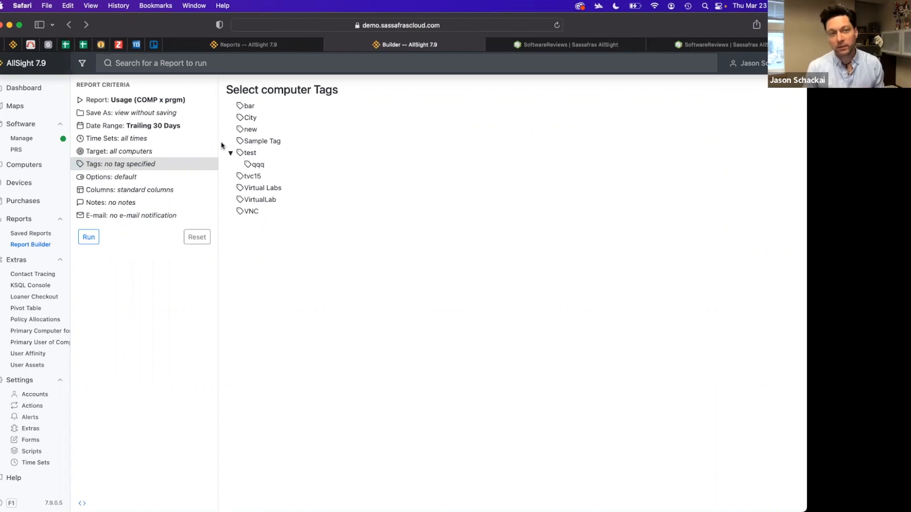
# Apply and then remove the Sample Tag computer tag filter
pyautogui.click(245, 142)
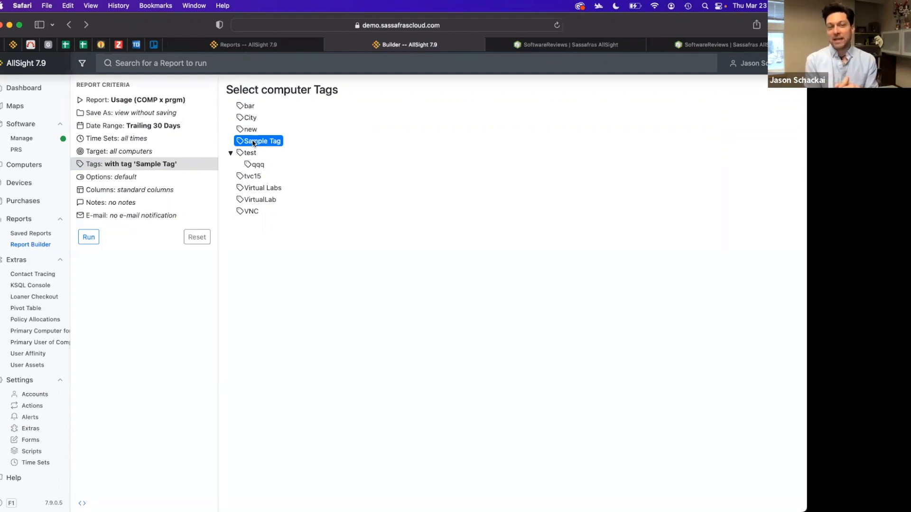
pyautogui.click(254, 142)
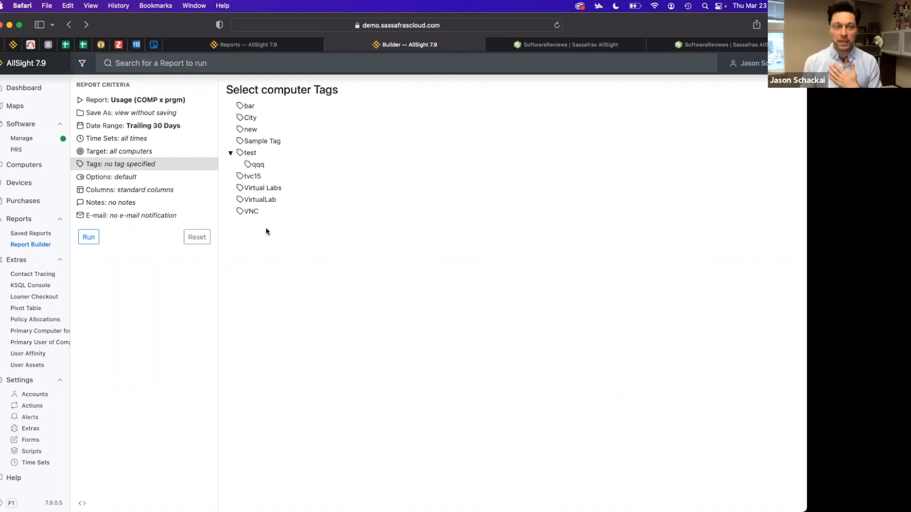
# Open the report Options and switch the report to Logins (DIV x comp)
pyautogui.click(141, 177)
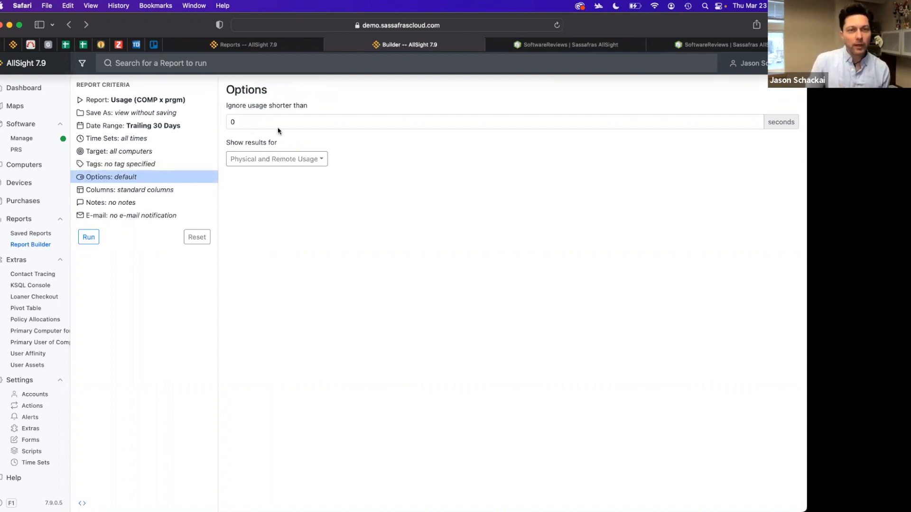
pyautogui.click(150, 63)
pyautogui.scroll(-5, 178, 211)
pyautogui.scroll(-2, 178, 211)
pyautogui.scroll(6, 209, 195)
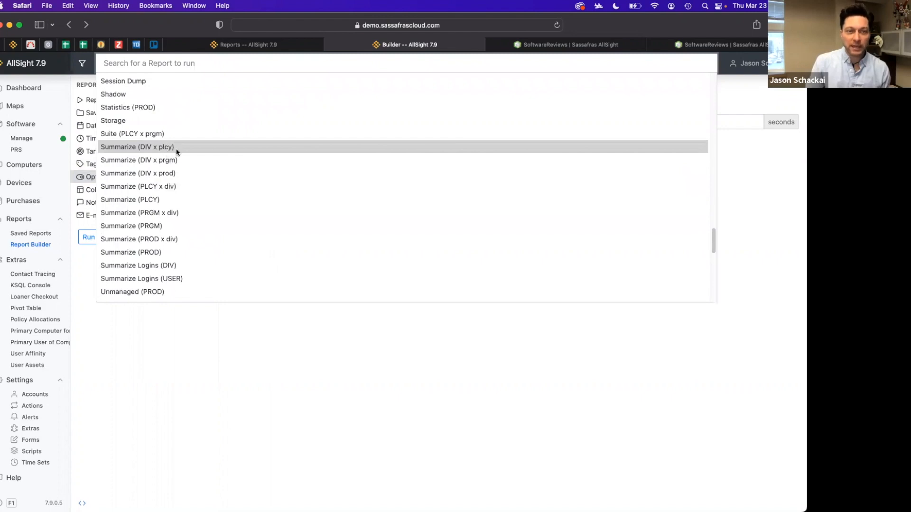
pyautogui.scroll(8, 177, 160)
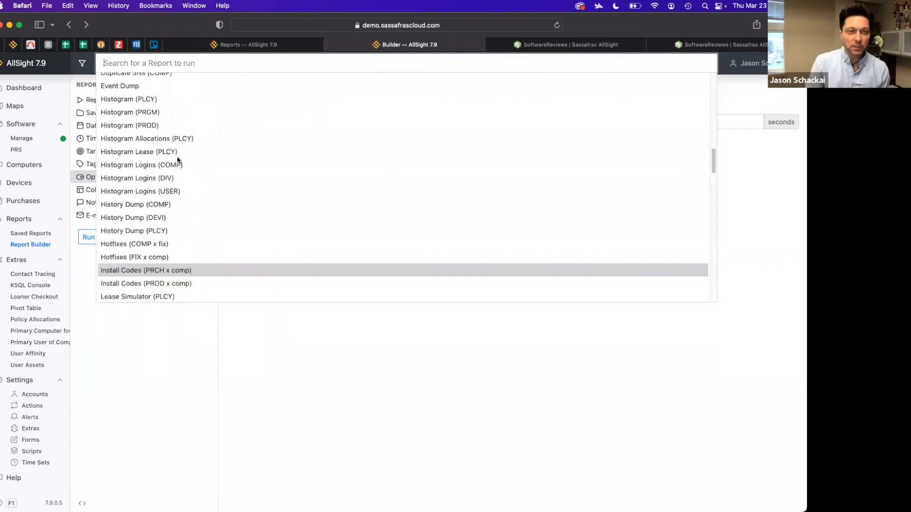
pyautogui.scroll(-5, 177, 156)
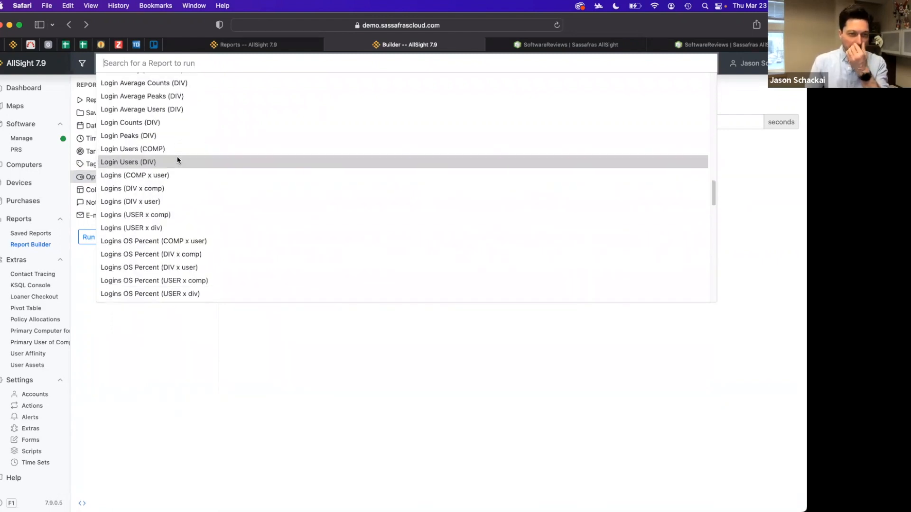
pyautogui.click(163, 189)
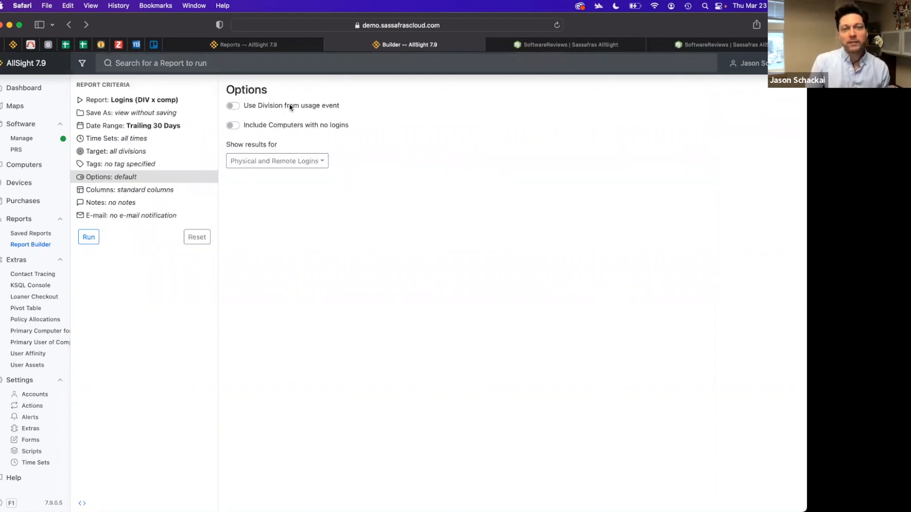
# Browse the Computers page's divisions, including Adams Lab 1, then return to the Report Builder
pyautogui.click(327, 108)
pyautogui.click(327, 108)
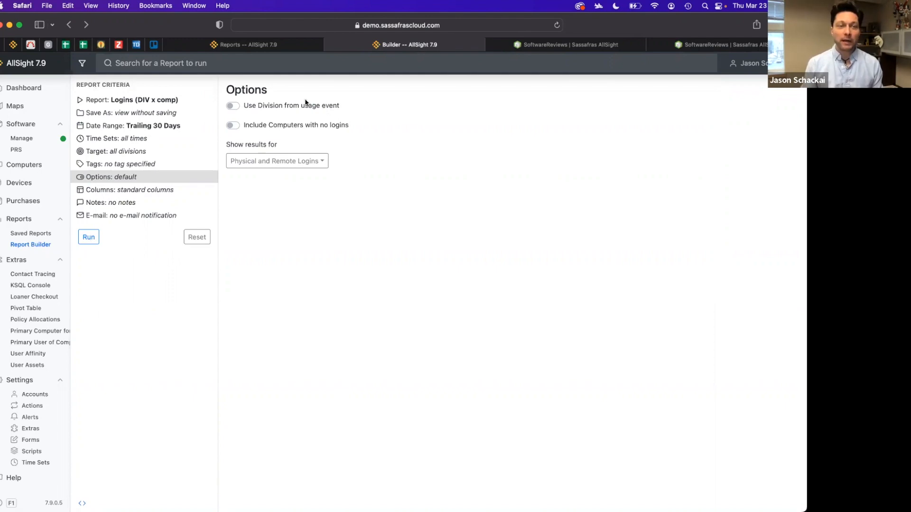
pyautogui.click(285, 47)
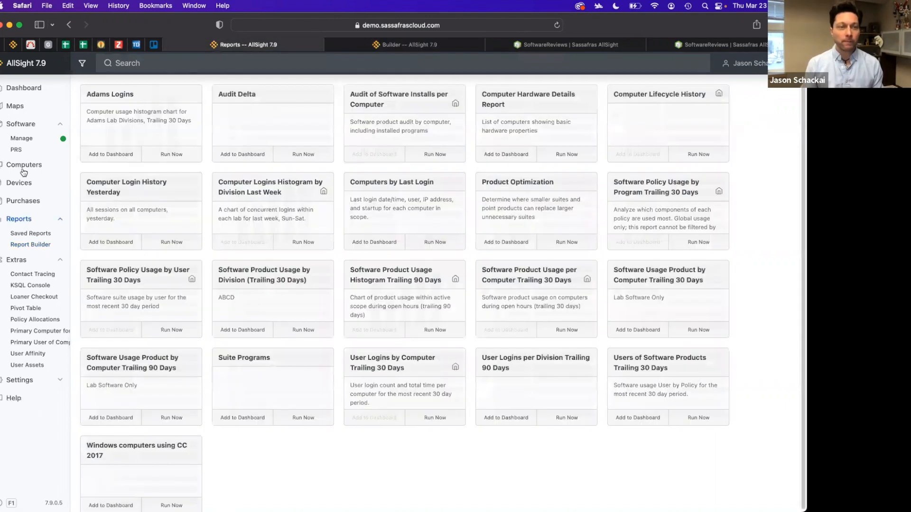
pyautogui.click(27, 165)
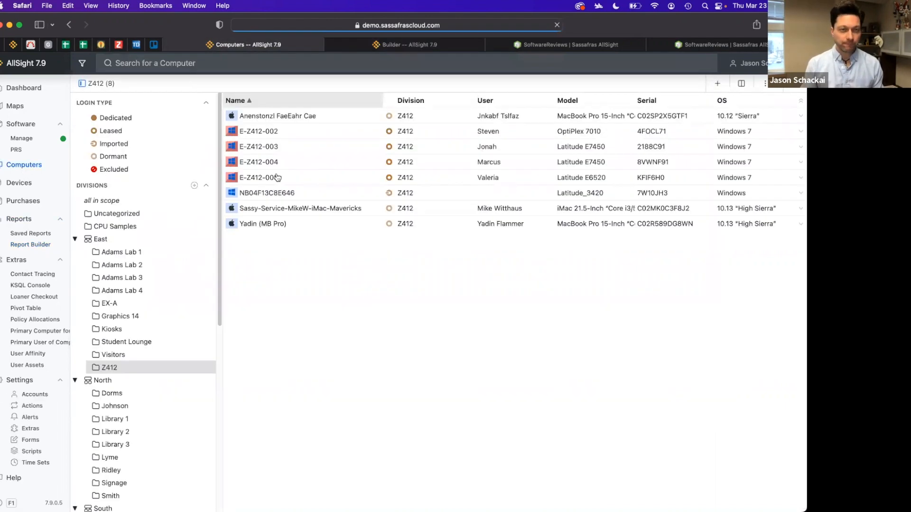
pyautogui.click(124, 252)
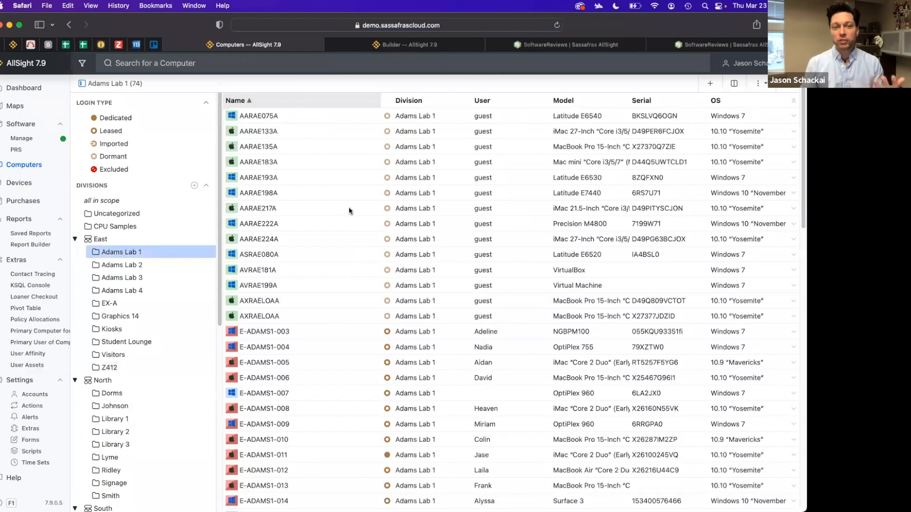
pyautogui.scroll(-10, 336, 192)
pyautogui.scroll(10, 275, 434)
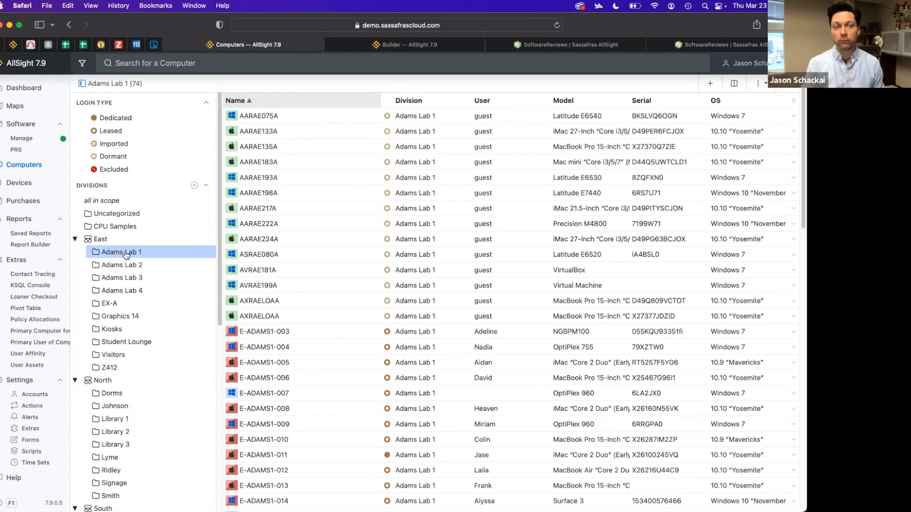
pyautogui.click(388, 47)
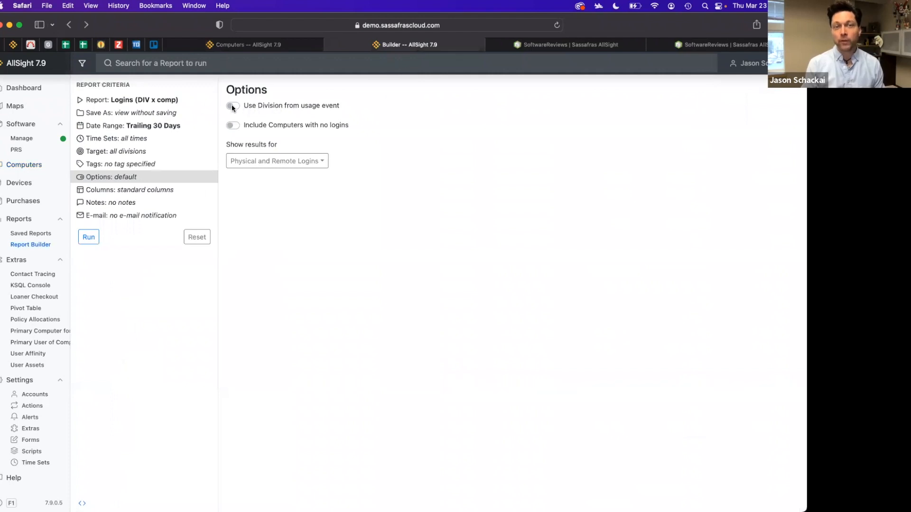
# Enable Use Division from usage event and Include Computers with no logins, keeping Physical and Remote Logins
pyautogui.click(233, 106)
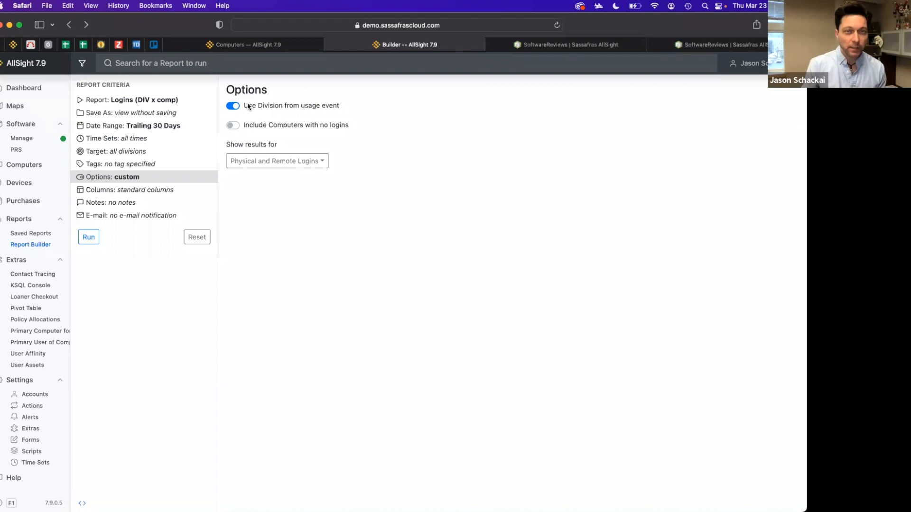
pyautogui.click(268, 125)
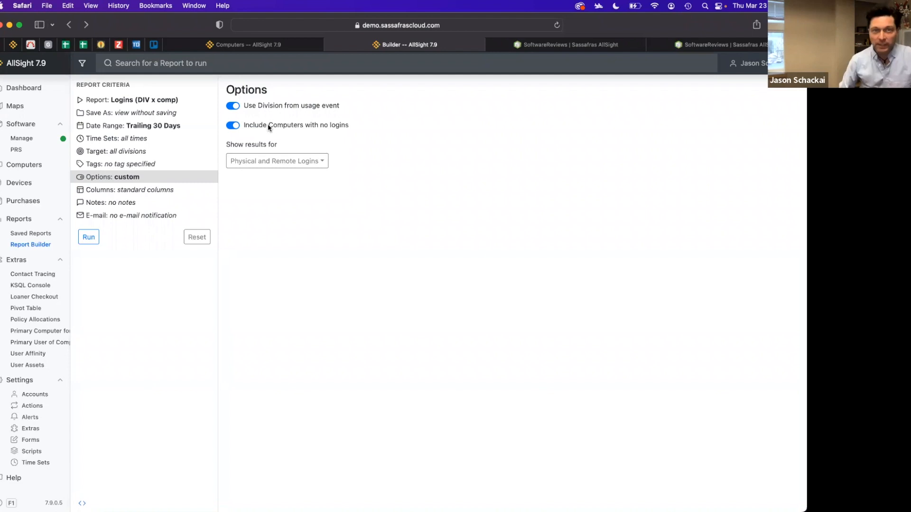
pyautogui.click(277, 160)
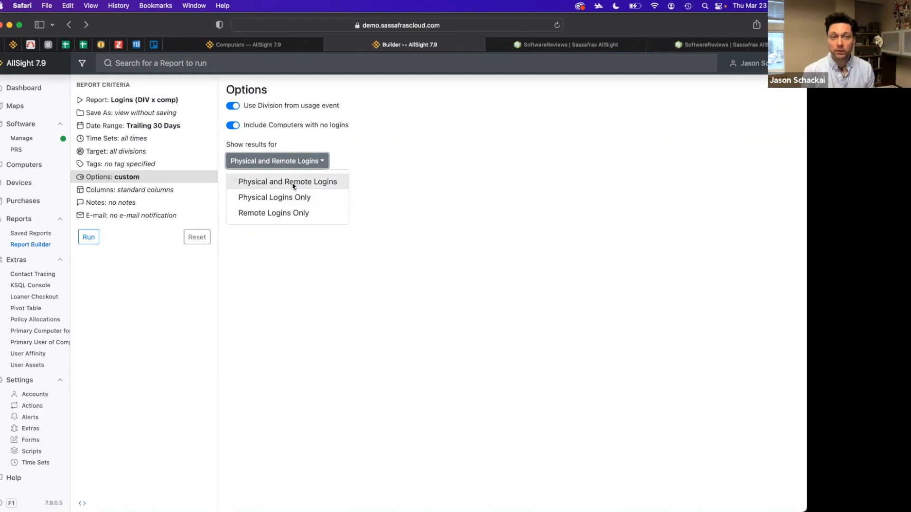
pyautogui.click(465, 233)
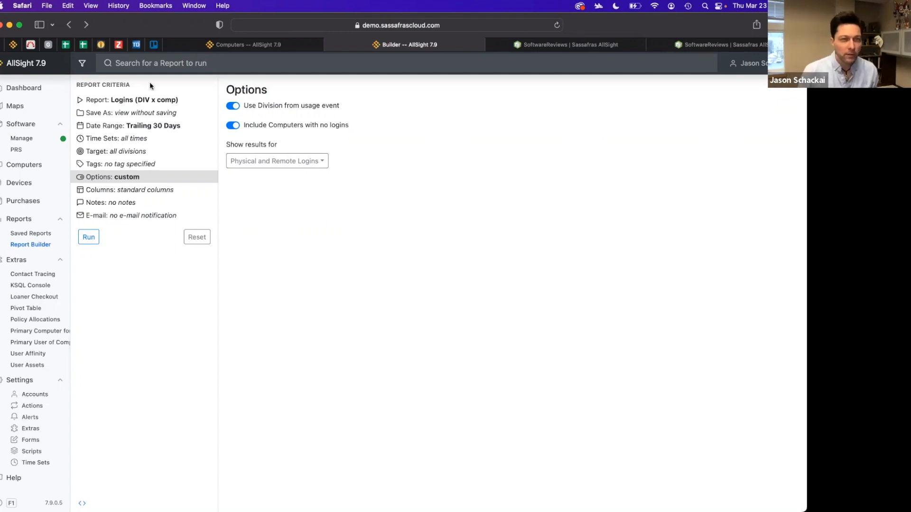
# Switch the report to Usage (PROD x user)
pyautogui.click(152, 69)
pyautogui.scroll(-10, 181, 167)
pyautogui.scroll(-8, 180, 167)
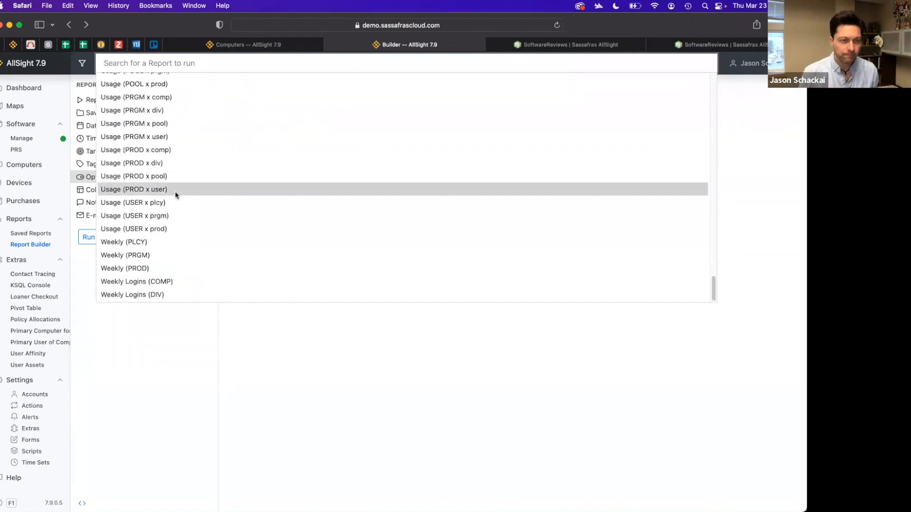
pyautogui.click(176, 191)
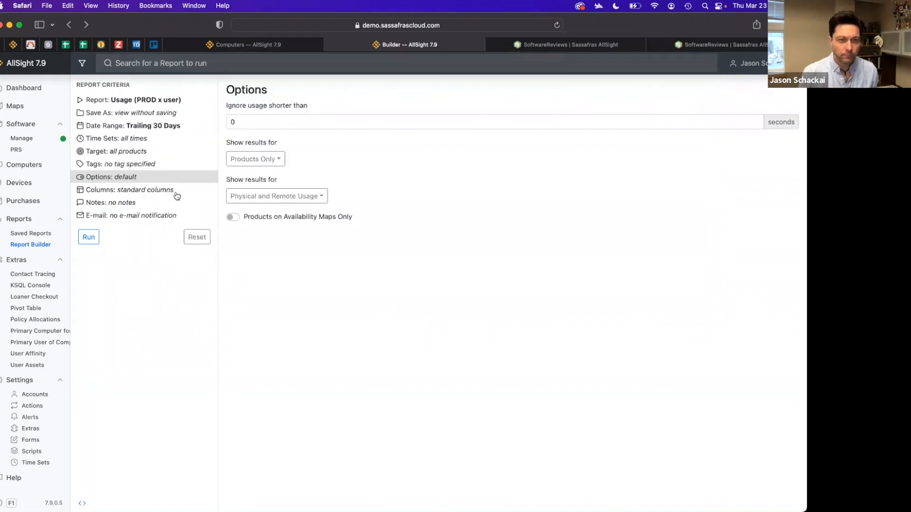
# Set the option to ignore usage shorter than 1 second
pyautogui.click(288, 122)
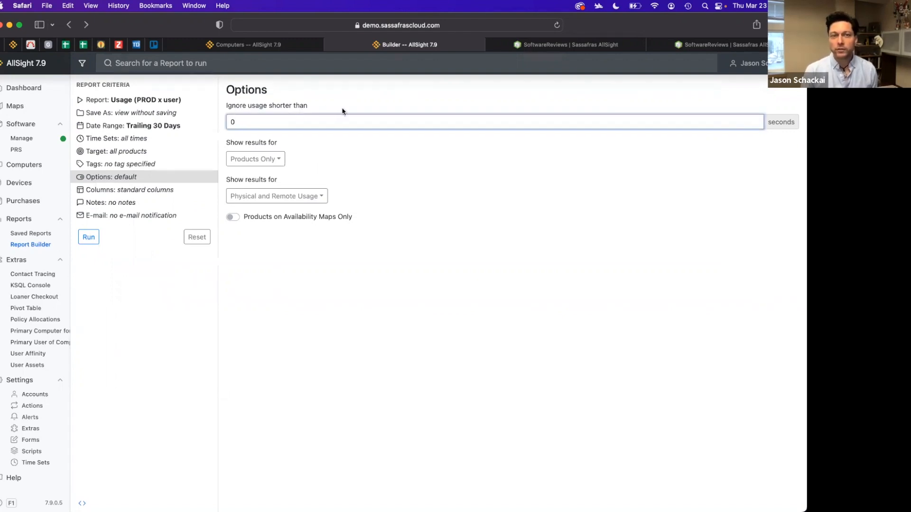
pyautogui.press('BackSpace')
pyautogui.write('5')
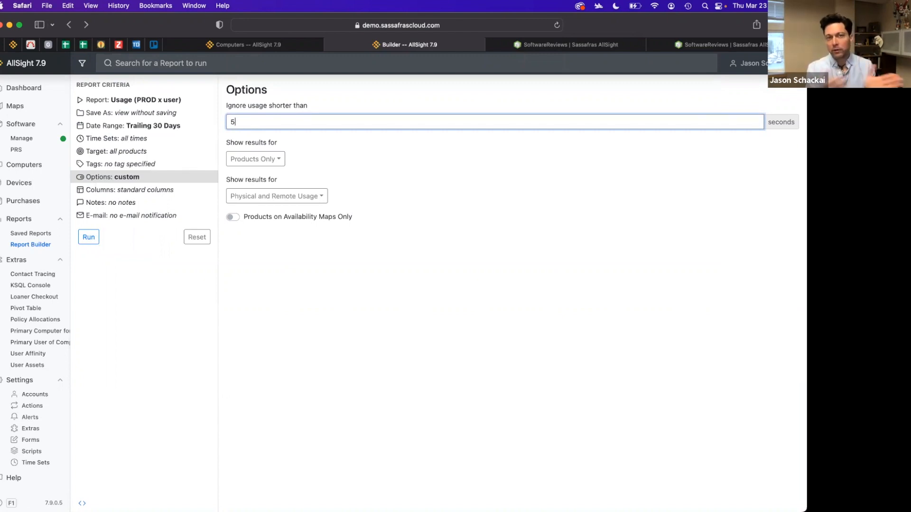
pyautogui.press('BackSpace')
pyautogui.write('1')
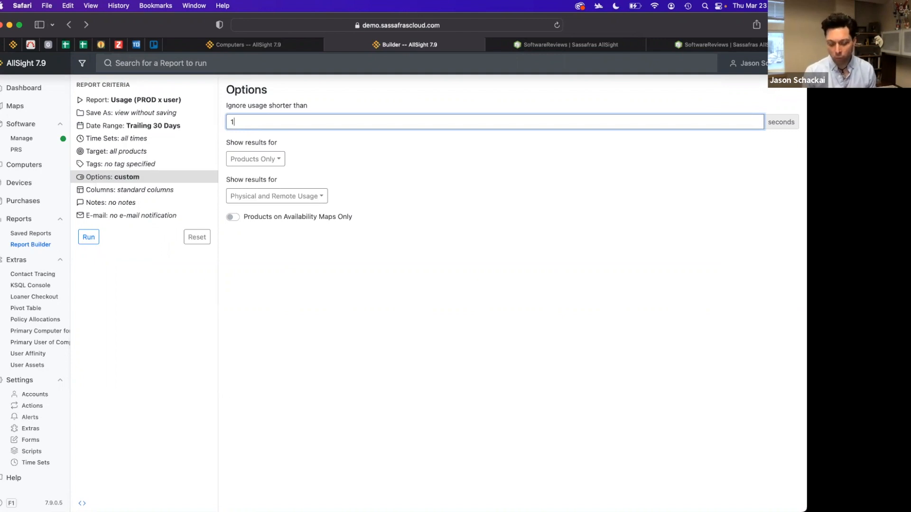
pyautogui.click(386, 301)
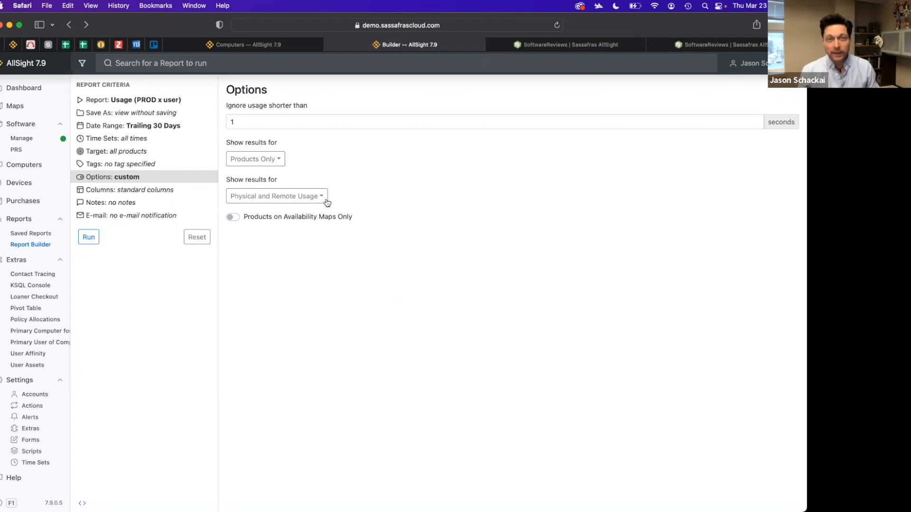
# Show results for Family Products Only and enable Products on Availability Maps Only
pyautogui.click(269, 159)
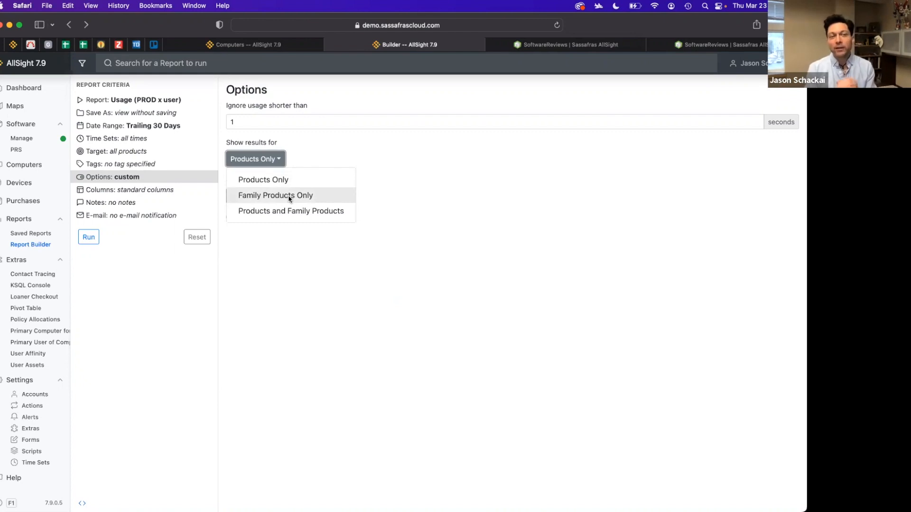
pyautogui.click(315, 196)
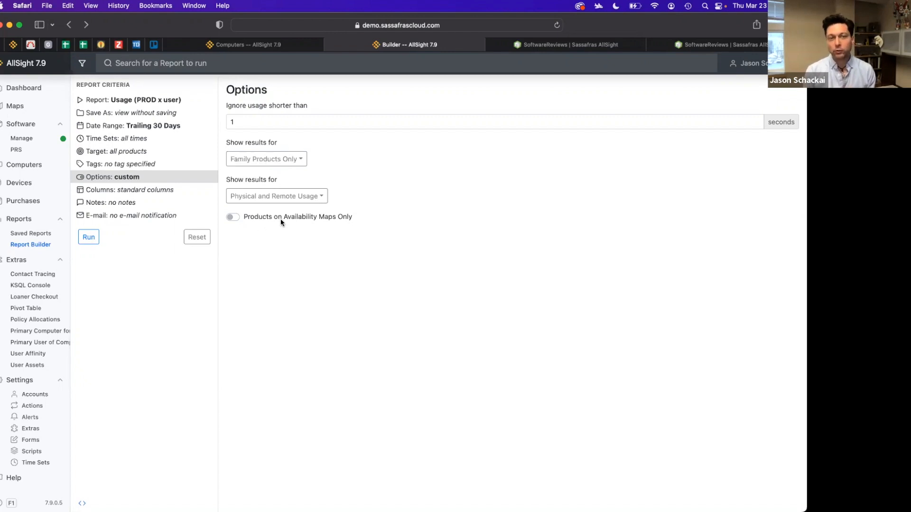
pyautogui.click(260, 220)
pyautogui.click(260, 220)
pyautogui.click(259, 219)
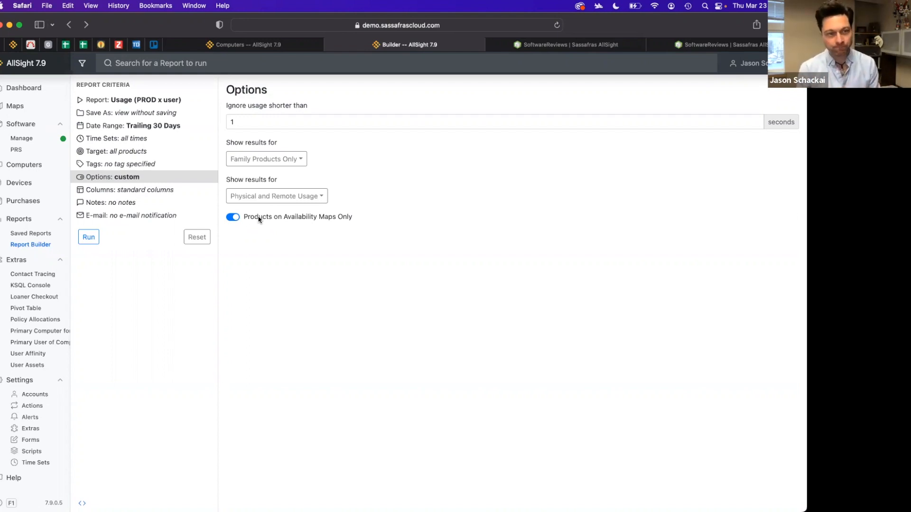
# Add the % Active column to the displayed columns, placing it after Total Time
pyautogui.click(135, 191)
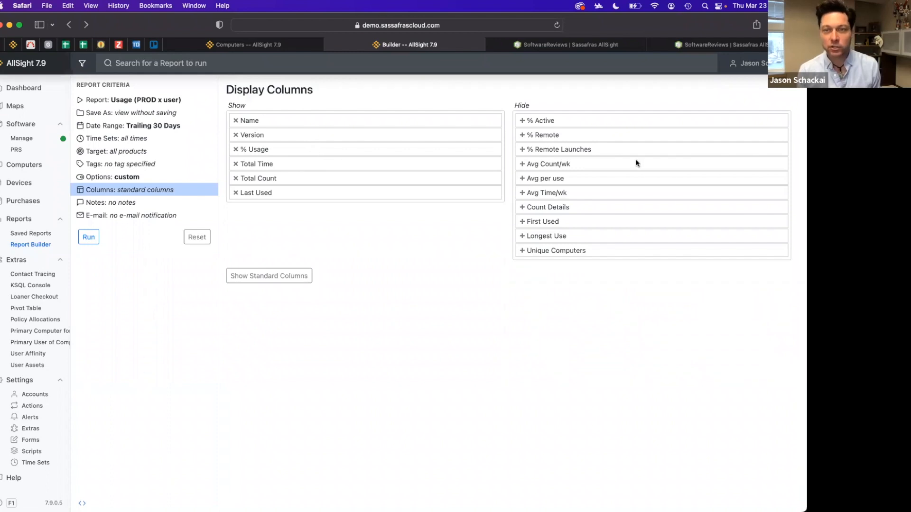
pyautogui.moveTo(544, 124); pyautogui.dragTo(380, 174)
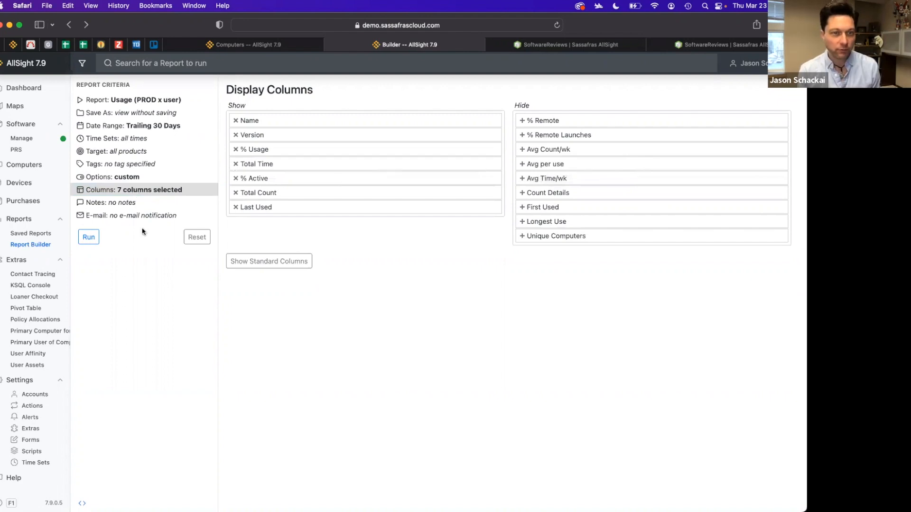
# Set the completed report to run on a Weekly schedule
pyautogui.click(143, 207)
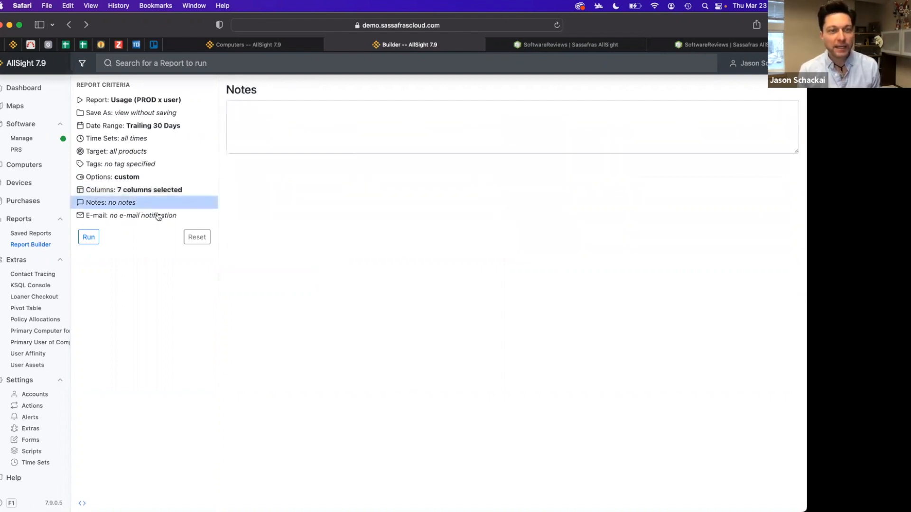
pyautogui.click(154, 114)
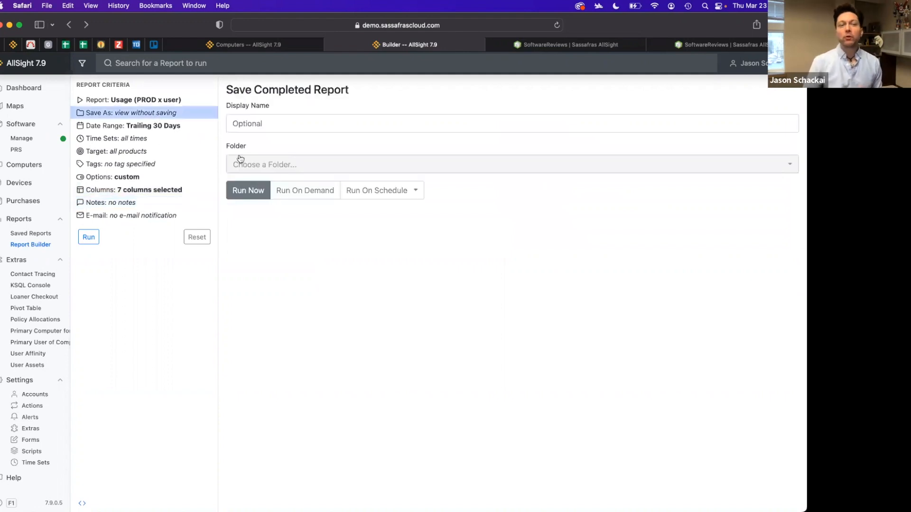
pyautogui.click(384, 195)
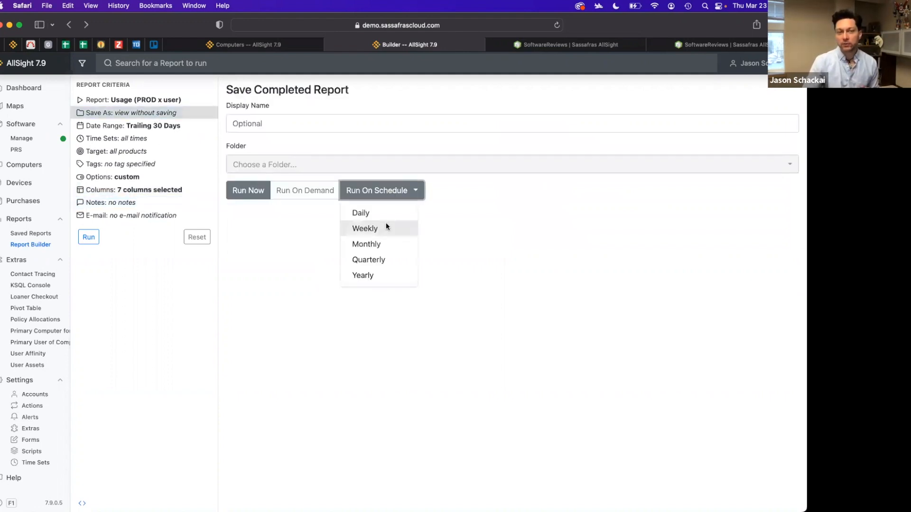
pyautogui.click(387, 227)
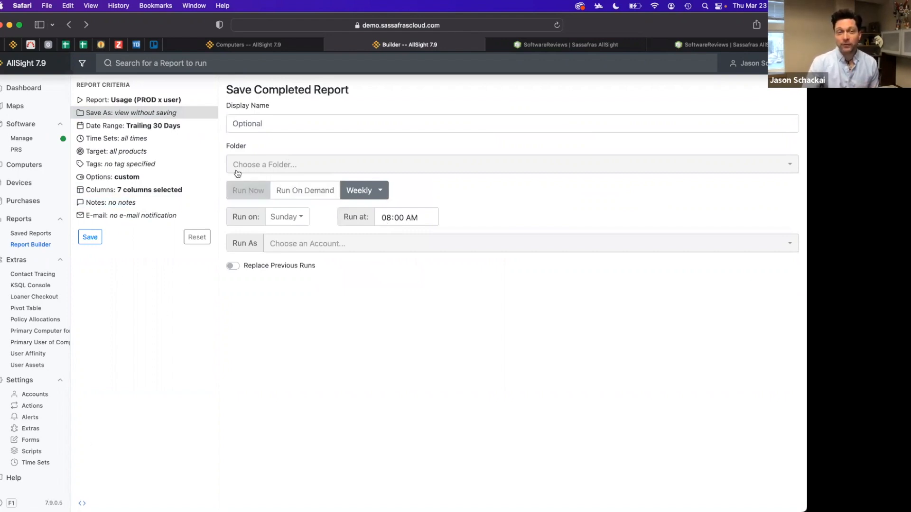
# Enable attaching an Excel file to the report's e-mail notification
pyautogui.click(136, 217)
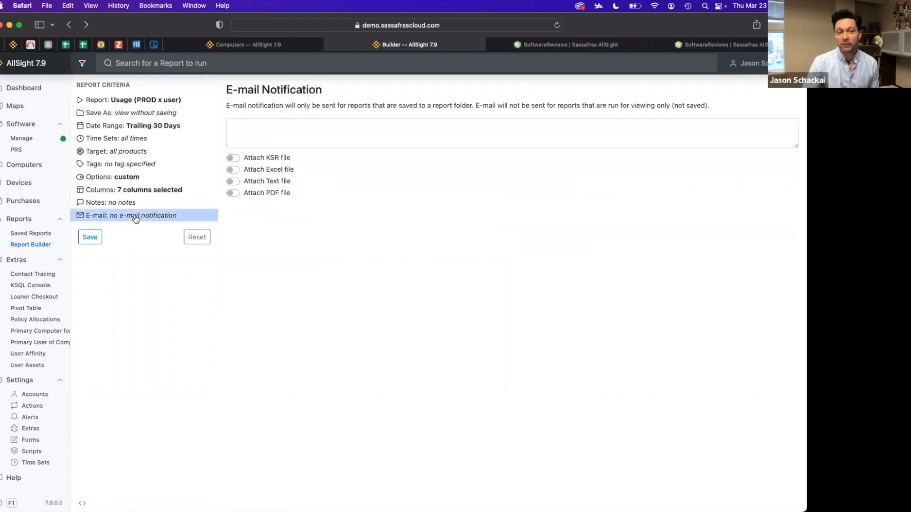
pyautogui.click(257, 132)
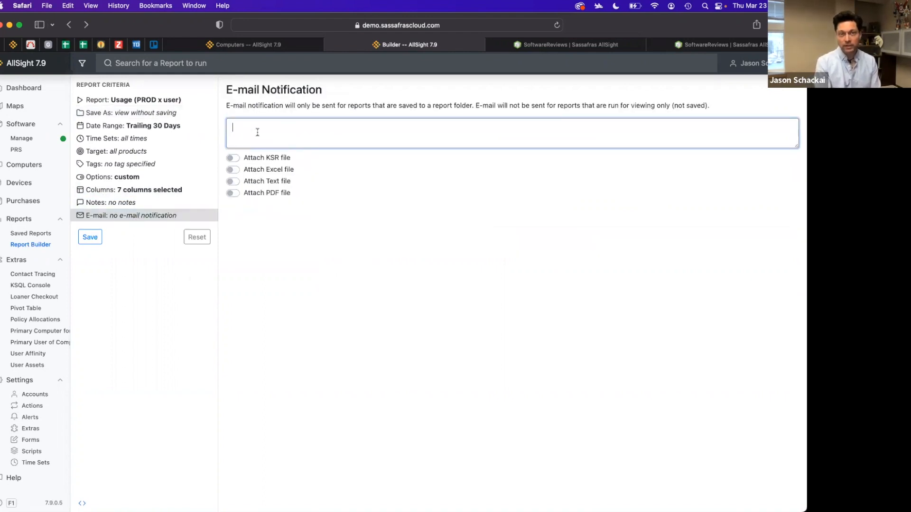
pyautogui.click(232, 170)
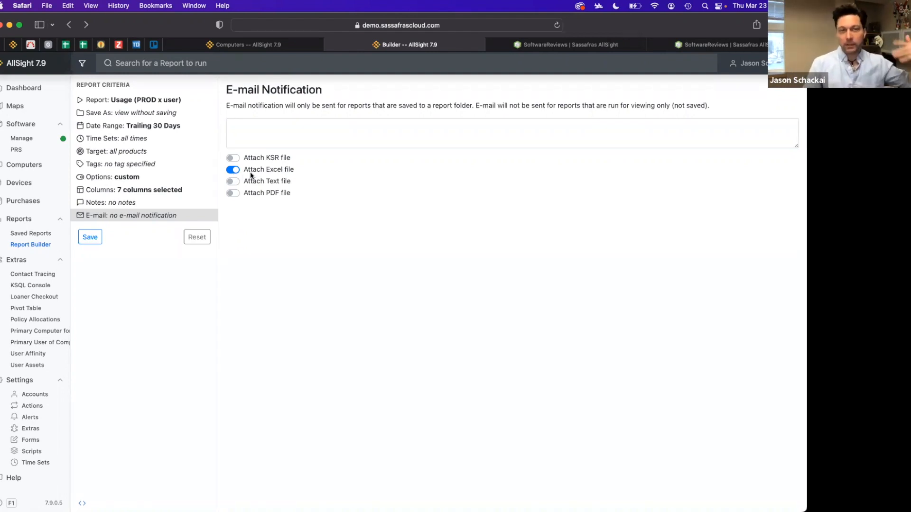
# Switch the save option back to Run Now and turn off the e-mail's Excel file attachment
pyautogui.click(132, 113)
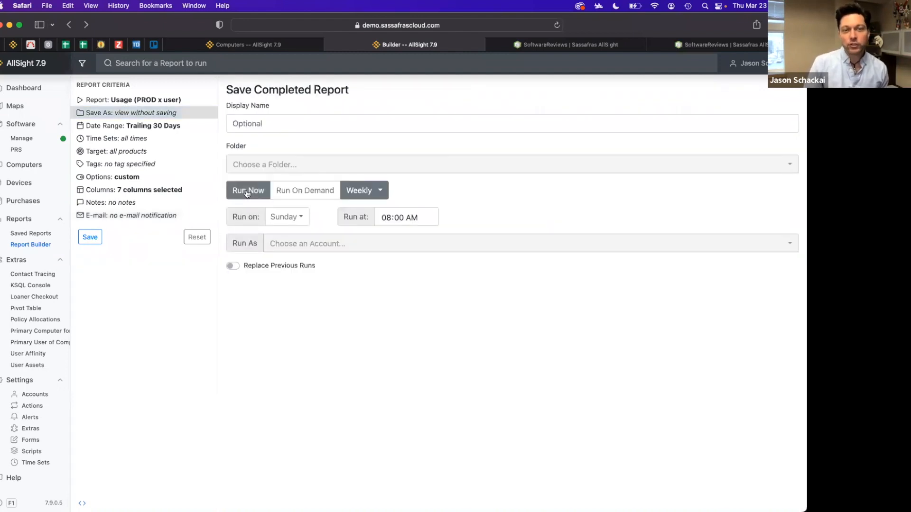
pyautogui.click(256, 194)
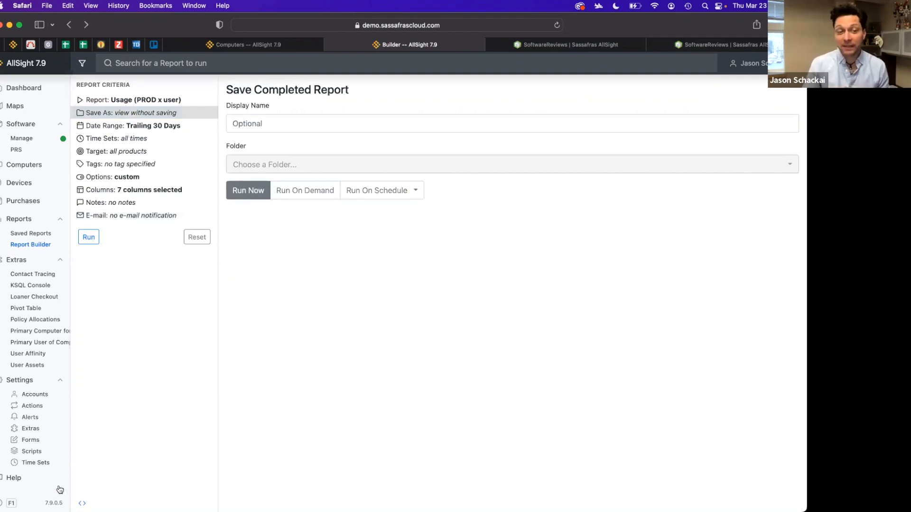
pyautogui.click(128, 216)
pyautogui.click(234, 169)
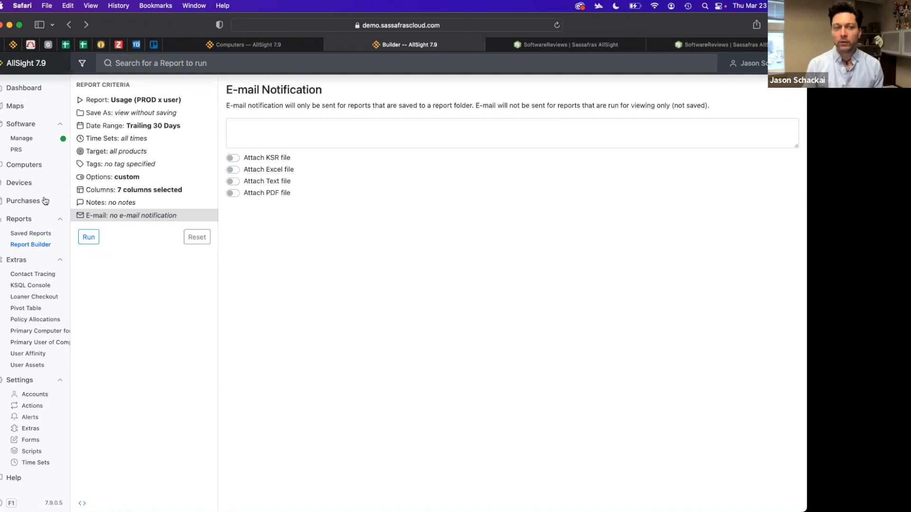
# Open the one-click Reports page and then the Saved Reports list
pyautogui.click(29, 220)
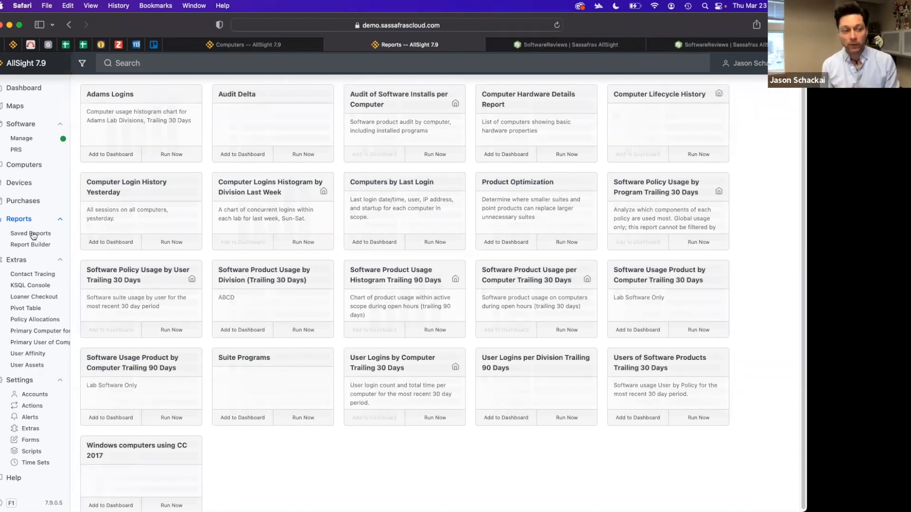
pyautogui.scroll(-1, 55, 264)
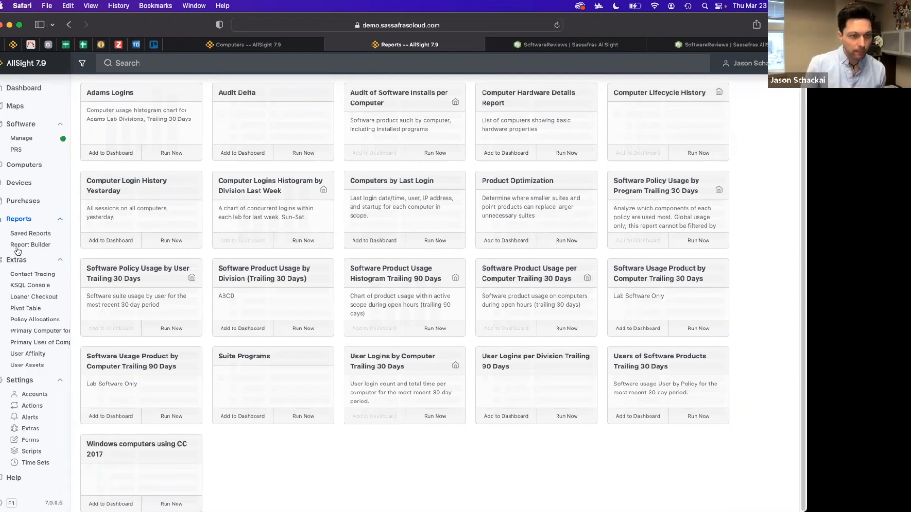
pyautogui.click(42, 234)
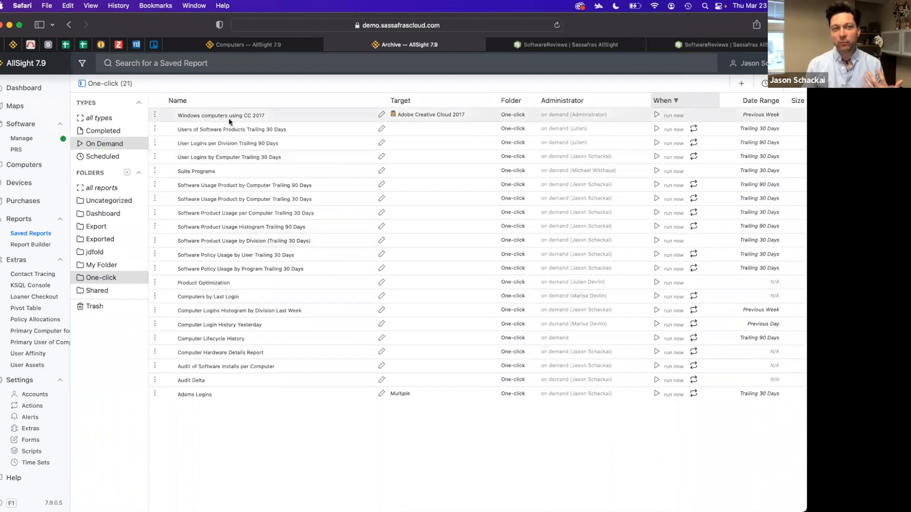
# Open the Reports page in the other browser tab and return to the saved reports archive tab
pyautogui.click(225, 47)
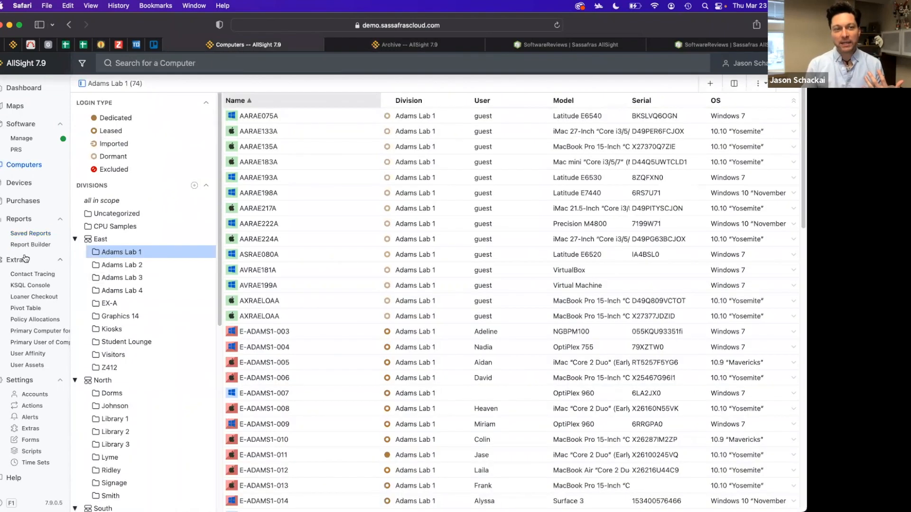
pyautogui.click(21, 220)
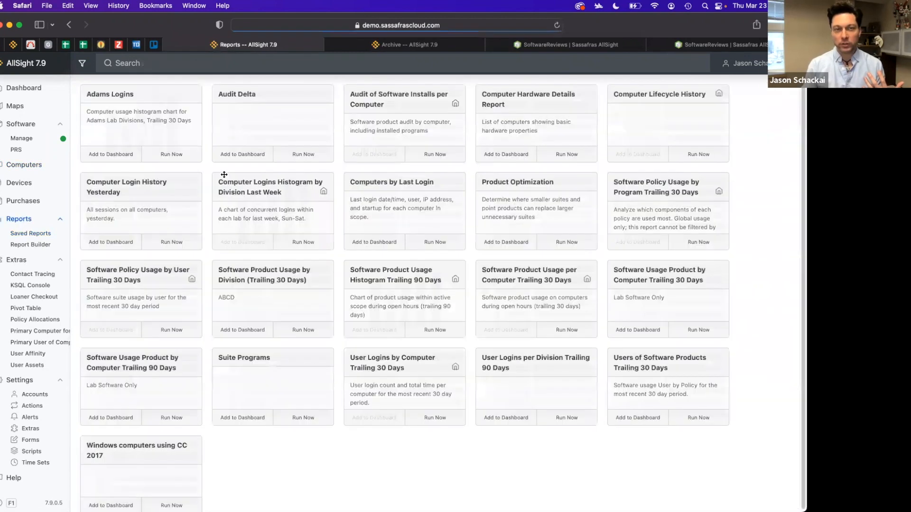
pyautogui.click(389, 47)
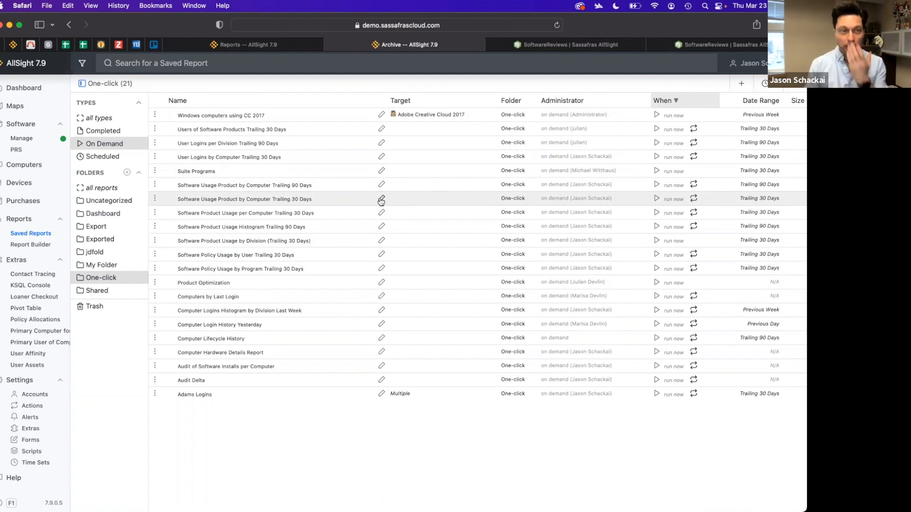
# Browse the saved reports by type (Completed, Scheduled, On Demand) and by folder, ending on all reports
pyautogui.click(97, 132)
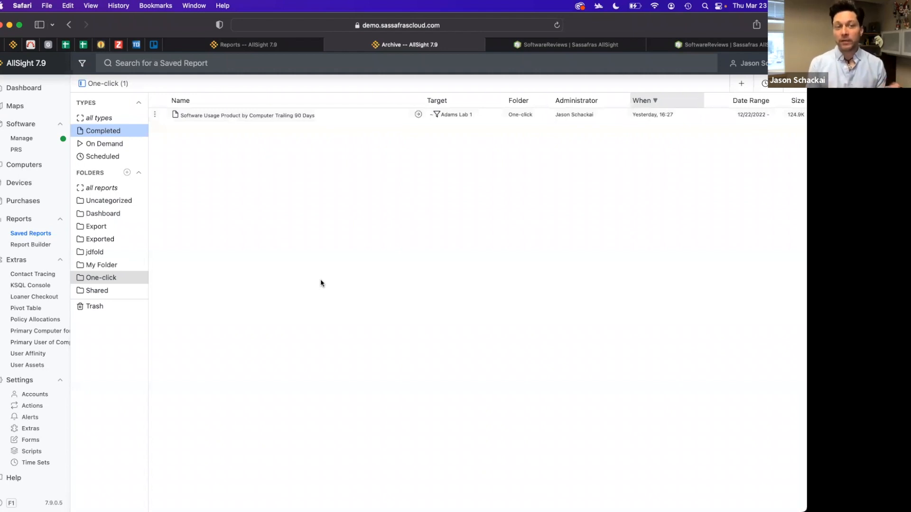
pyautogui.click(101, 189)
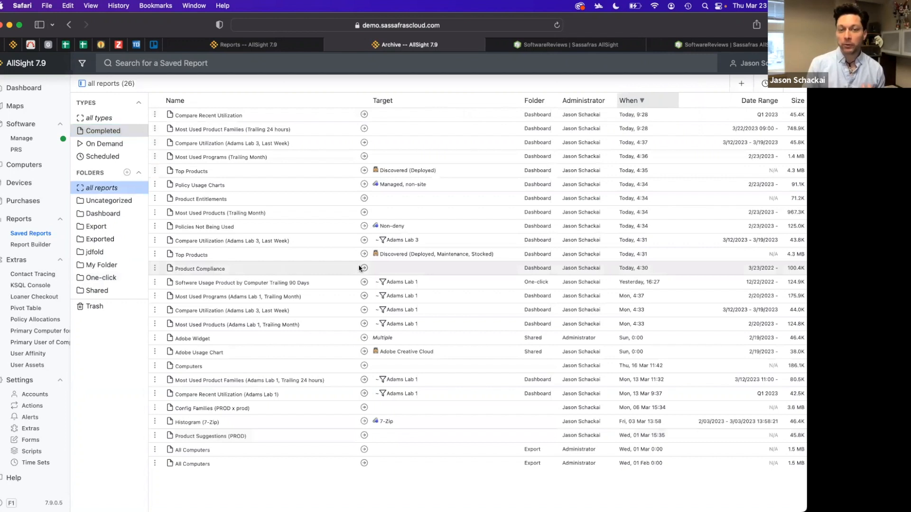
pyautogui.click(99, 161)
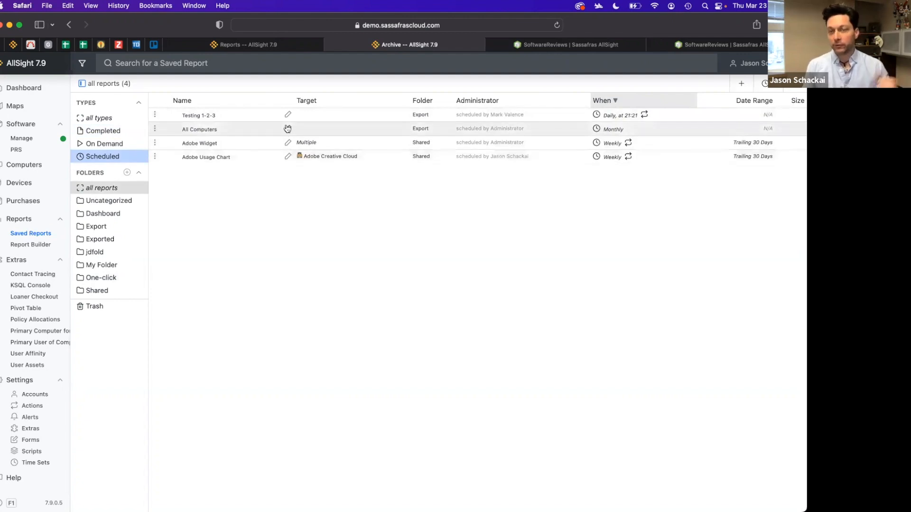
pyautogui.click(102, 144)
pyautogui.scroll(-2, 258, 236)
pyautogui.scroll(2, 247, 221)
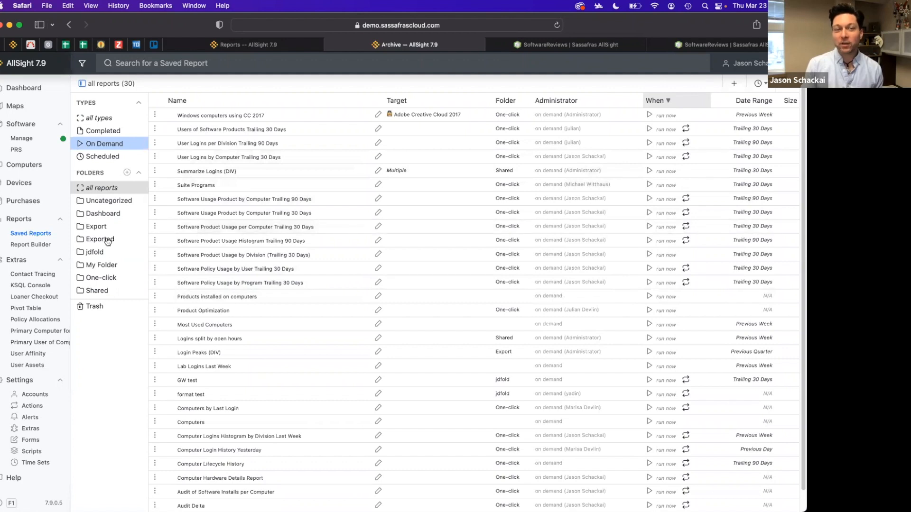
pyautogui.click(102, 279)
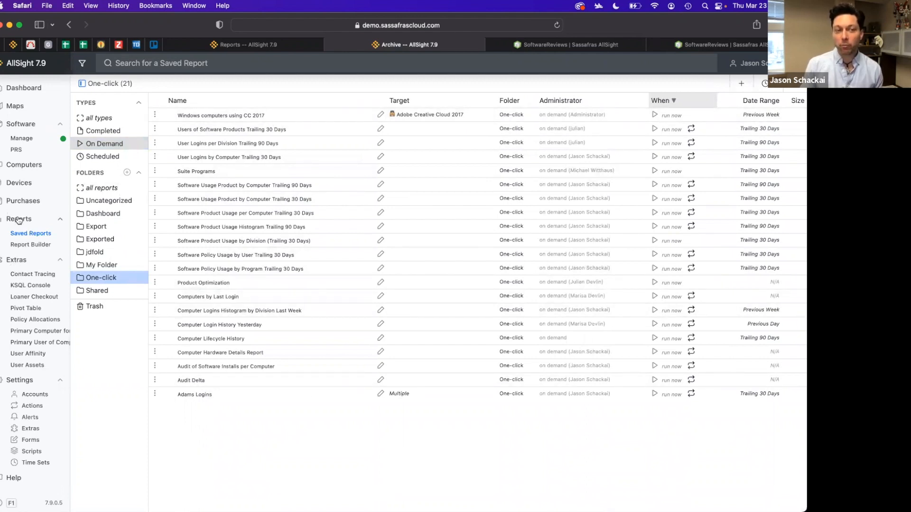
pyautogui.click(105, 265)
pyautogui.click(102, 226)
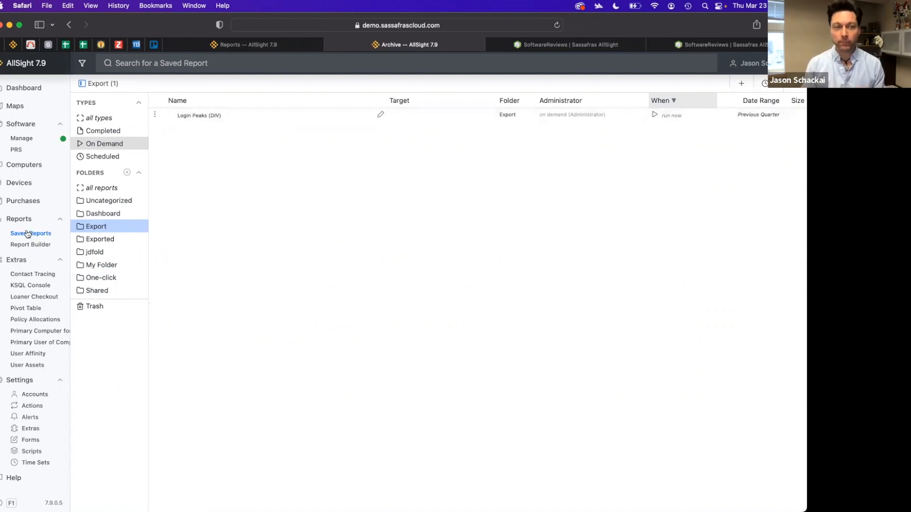
pyautogui.click(97, 119)
pyautogui.click(102, 189)
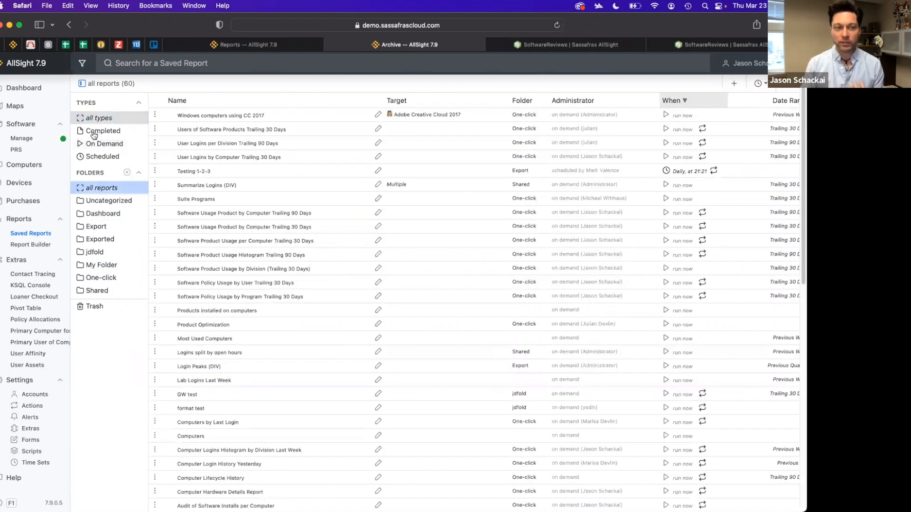
# Try to move the Software Usage Product by Computer Trailing 90 Days report into the Trash folder
pyautogui.click(321, 212)
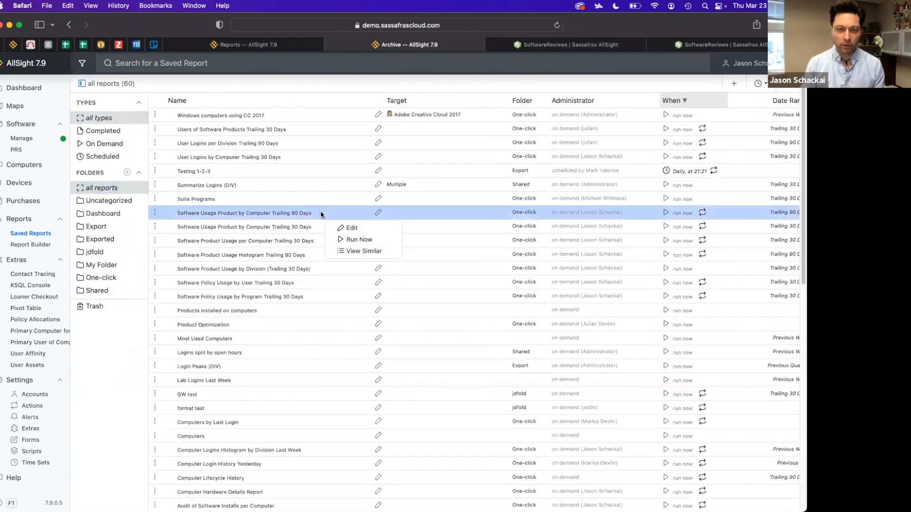
pyautogui.click(328, 214)
pyautogui.moveTo(328, 215); pyautogui.dragTo(100, 311)
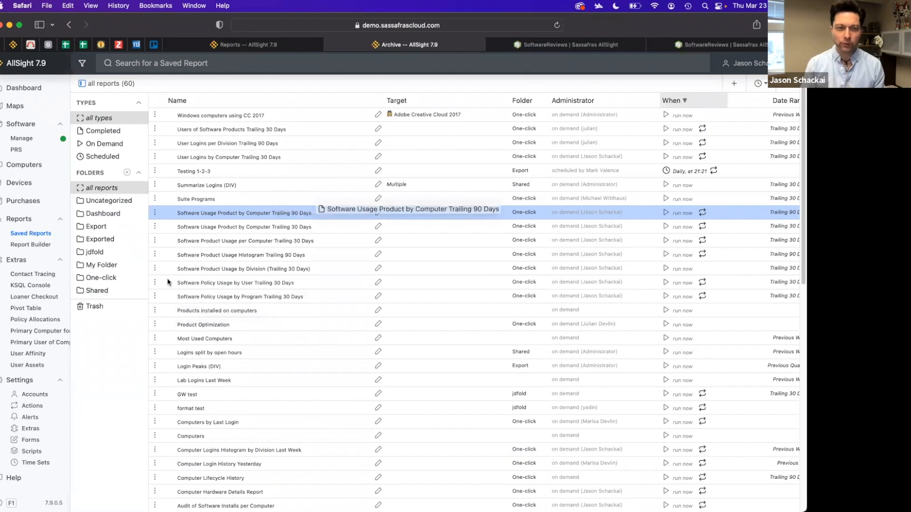
pyautogui.click(109, 309)
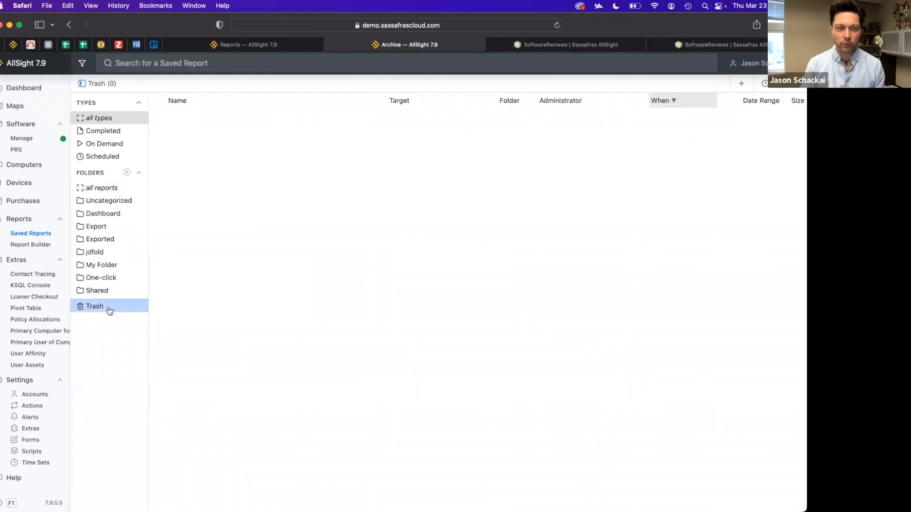
pyautogui.rightClick(179, 126)
pyautogui.press('Escape')
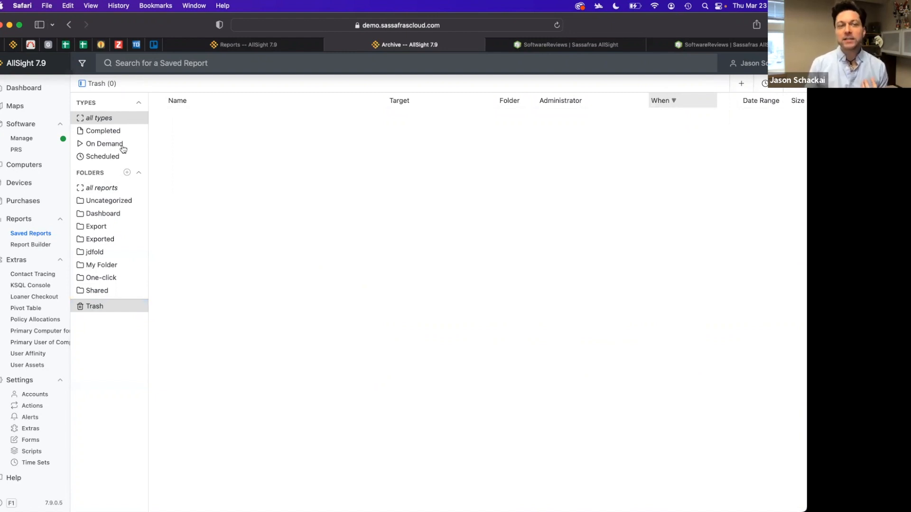
# Filter the one-click Reports page to the Adams Lab 1 division
pyautogui.click(100, 189)
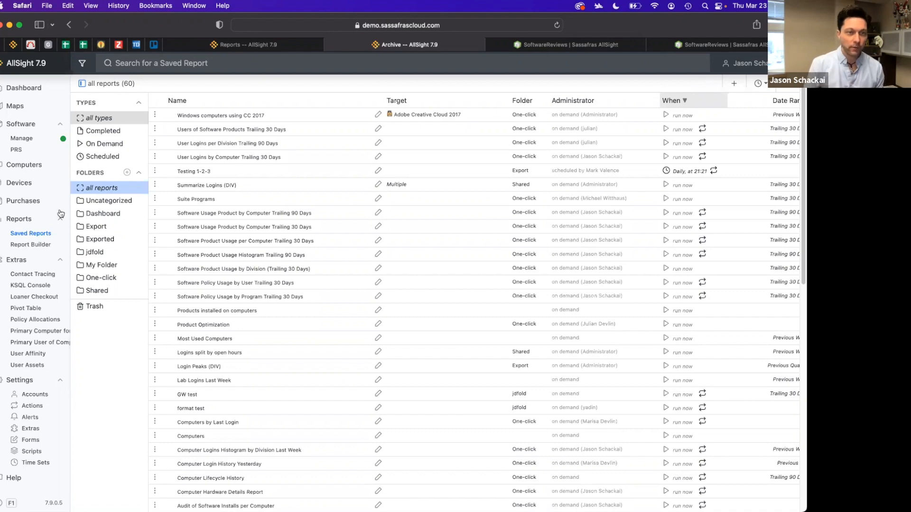
pyautogui.click(24, 222)
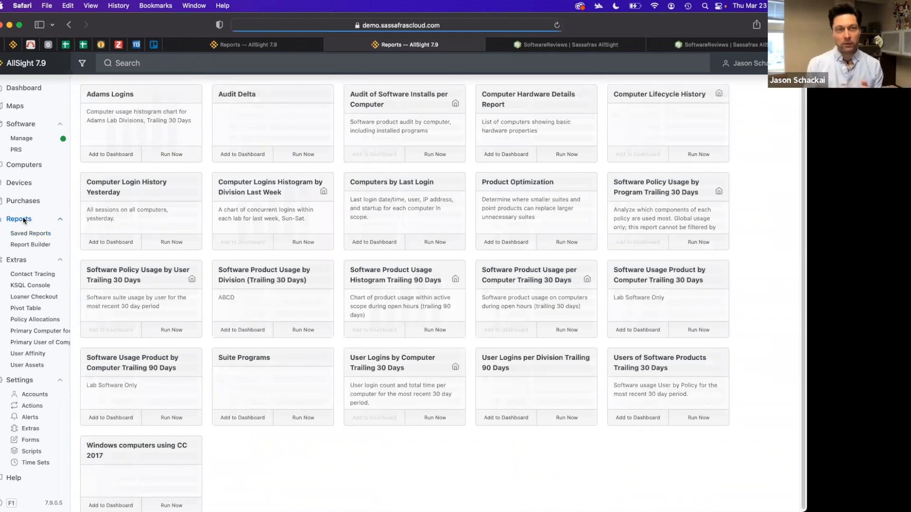
pyautogui.click(82, 63)
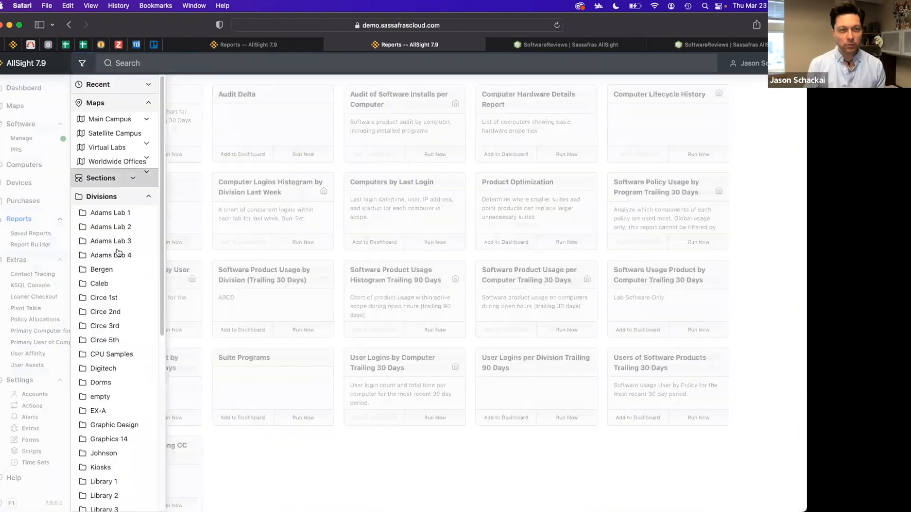
pyautogui.click(109, 213)
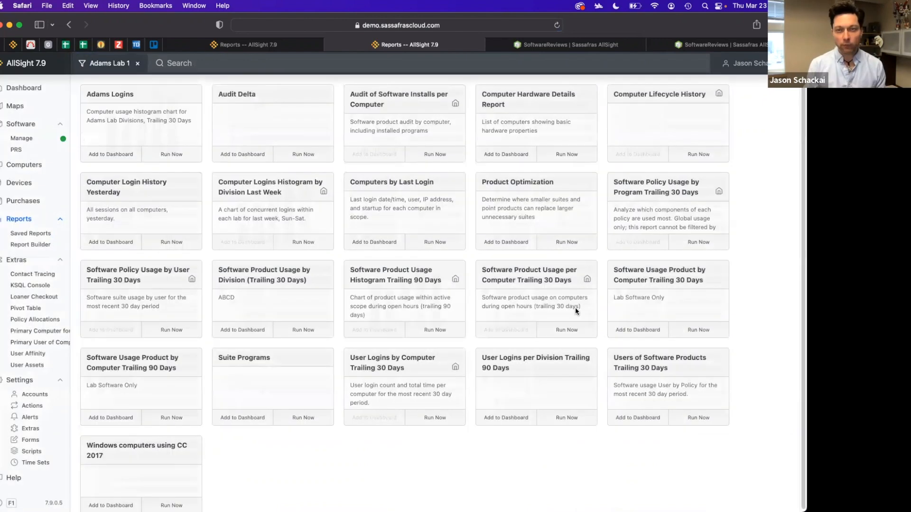
# Run the Software Policy Usage by Program Trailing 30 Days report and switch its date range to Trailing Week
pyautogui.click(698, 243)
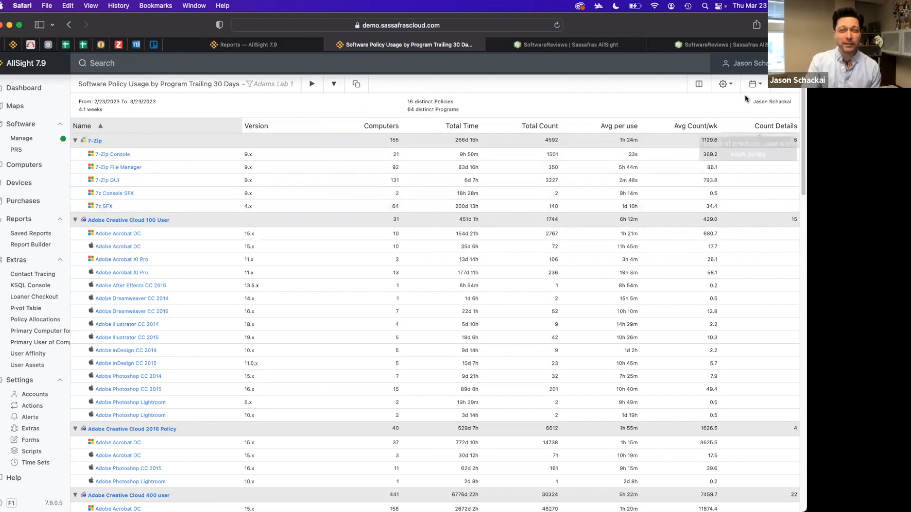
pyautogui.click(752, 85)
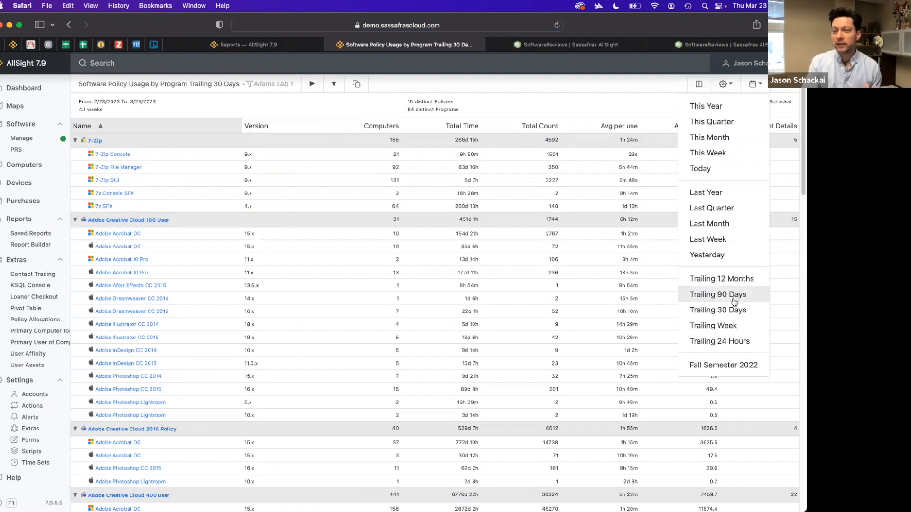
pyautogui.click(726, 327)
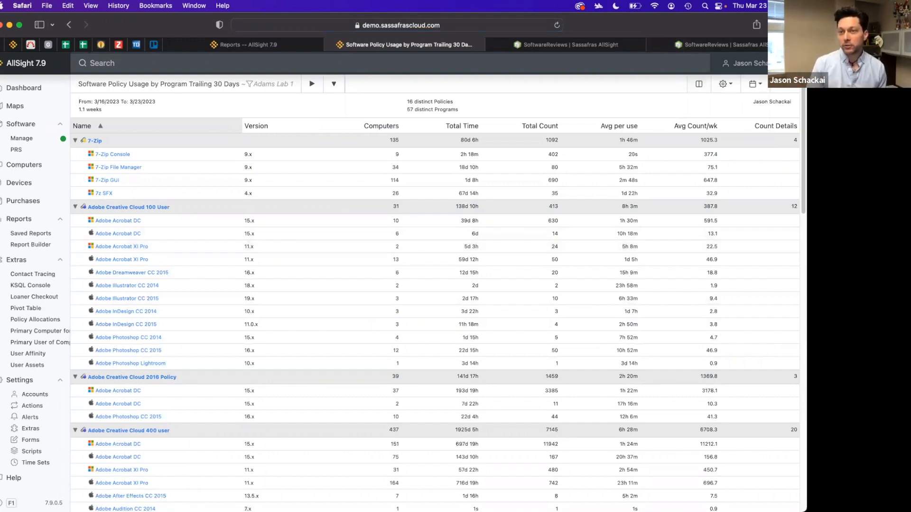
# Set the report's duration format to H:MM after glancing at its column arrangement
pyautogui.click(697, 87)
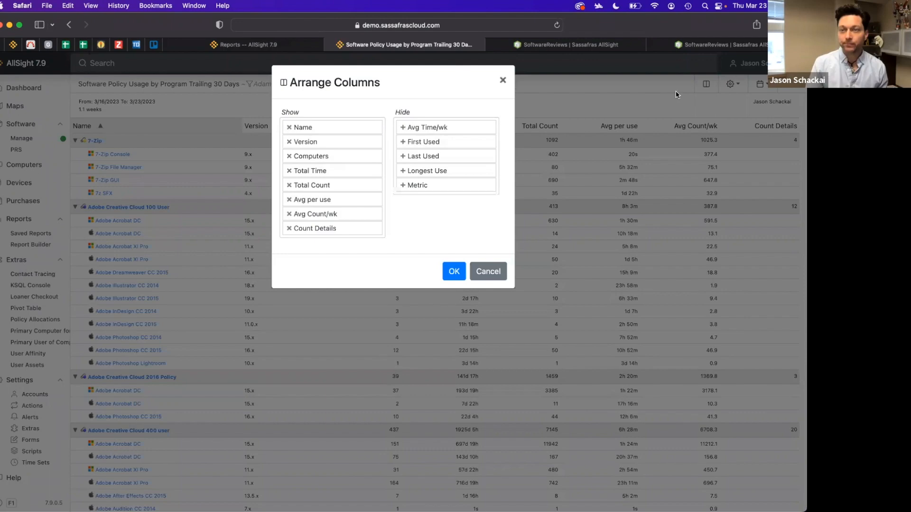
pyautogui.click(504, 80)
pyautogui.click(723, 84)
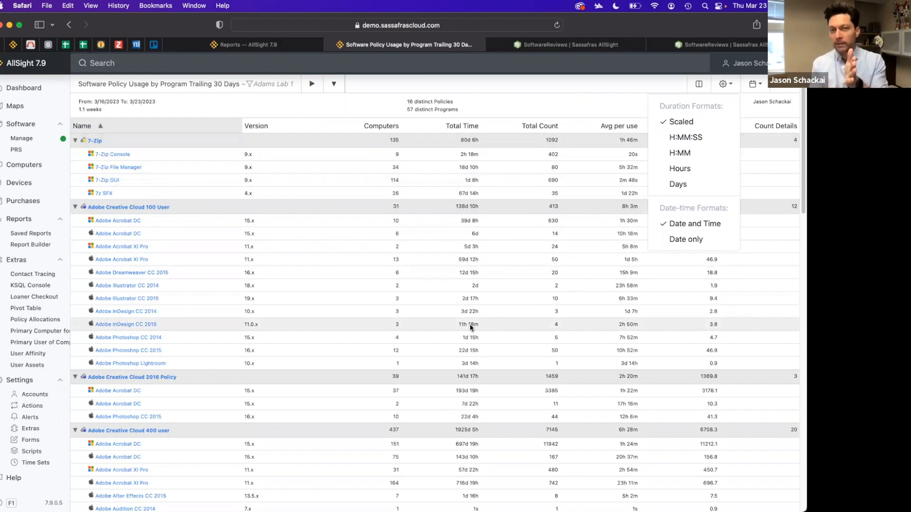
pyautogui.click(701, 153)
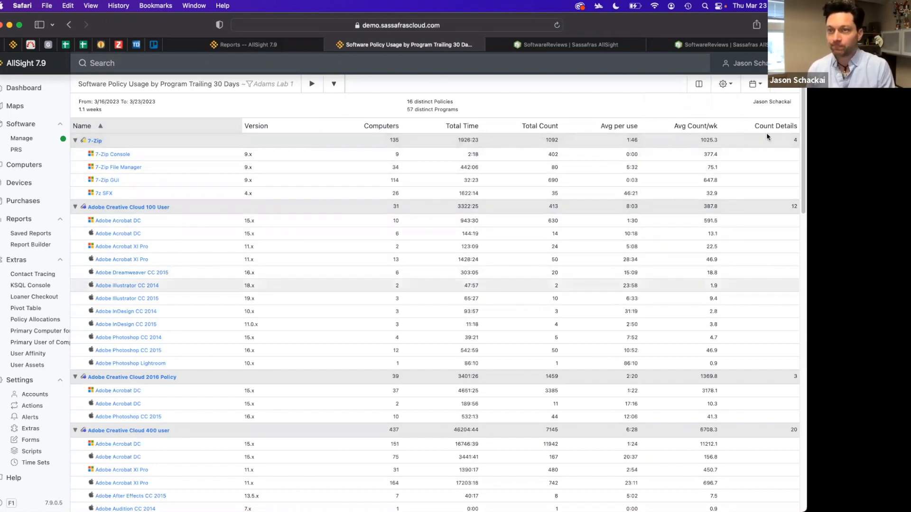
pyautogui.click(730, 90)
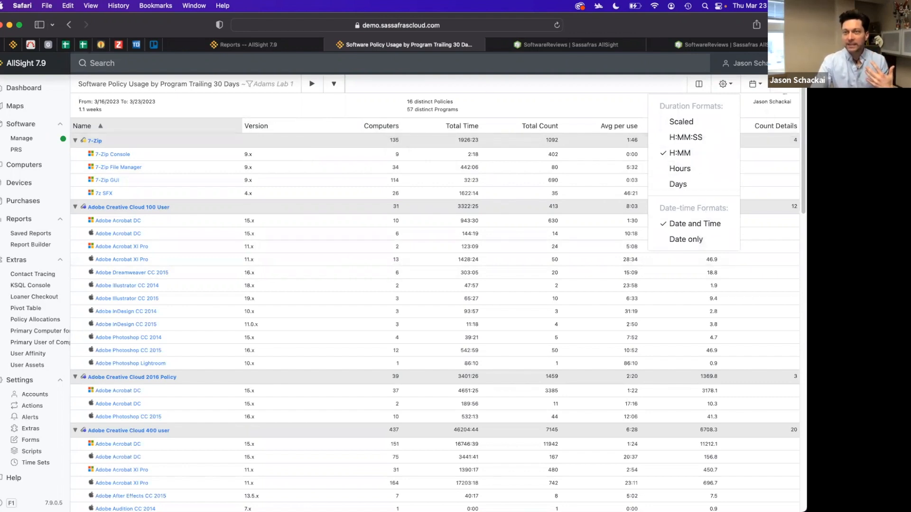
pyautogui.click(783, 85)
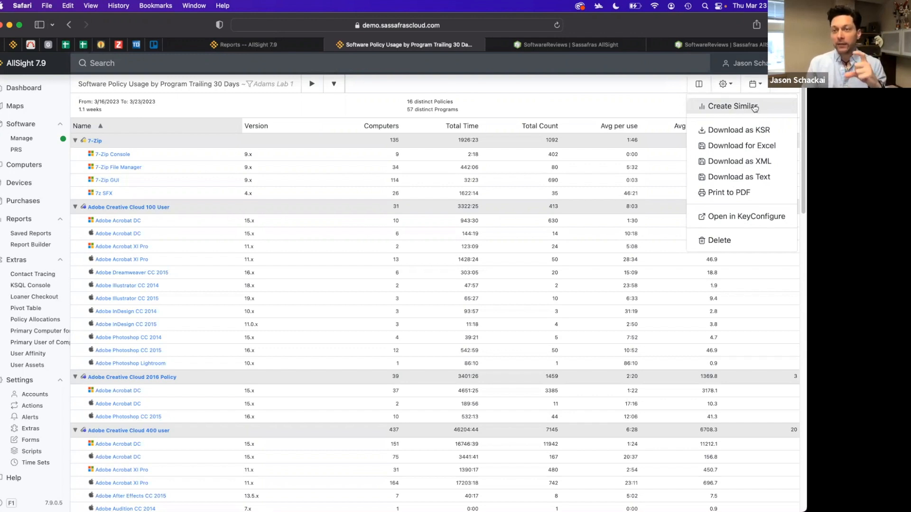
# Create a similar report in Report Builder, review its save, time set, target, options and column criteria, then go back
pyautogui.click(734, 107)
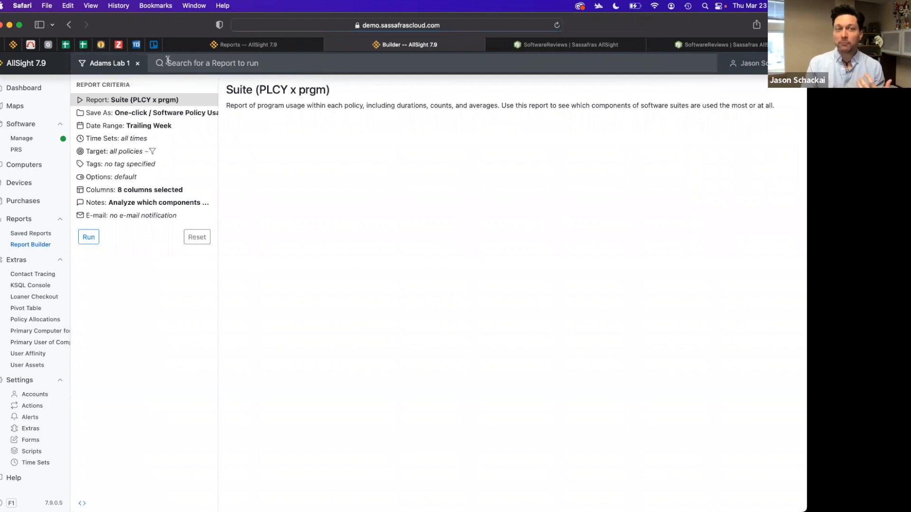
pyautogui.click(208, 117)
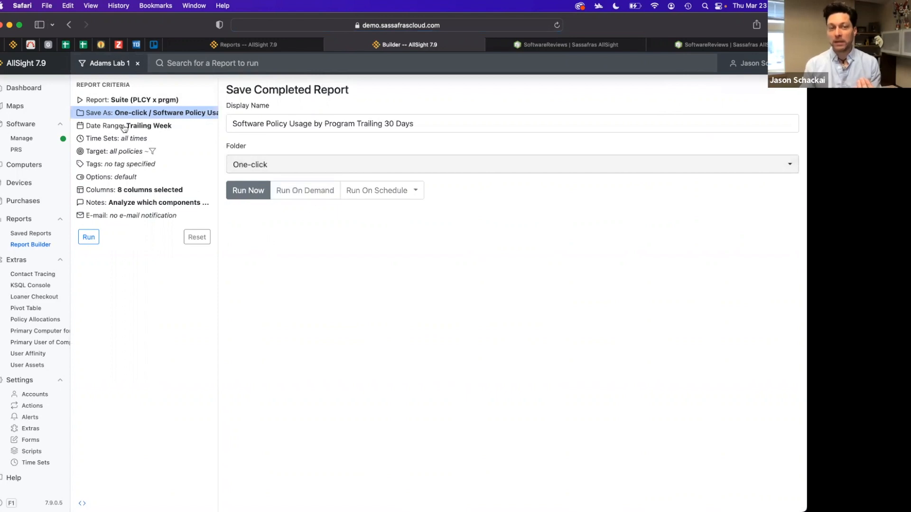
pyautogui.click(112, 142)
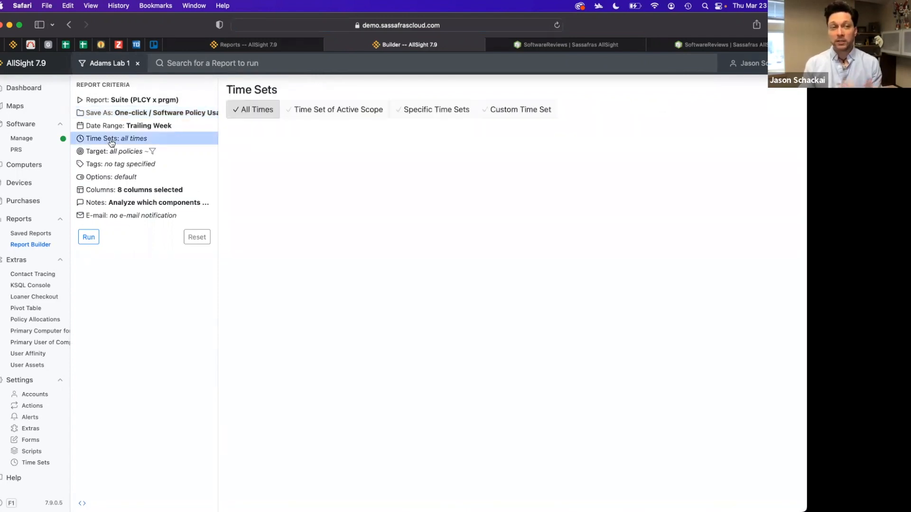
pyautogui.click(115, 152)
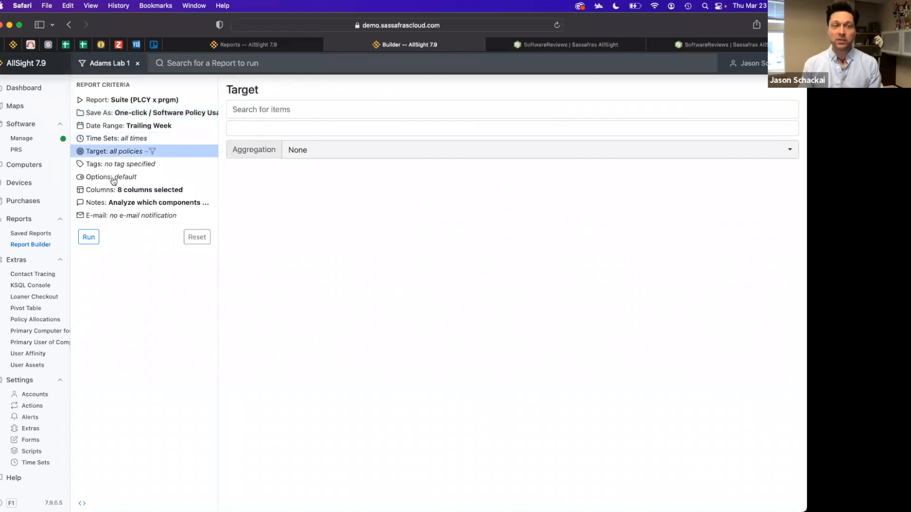
pyautogui.click(115, 180)
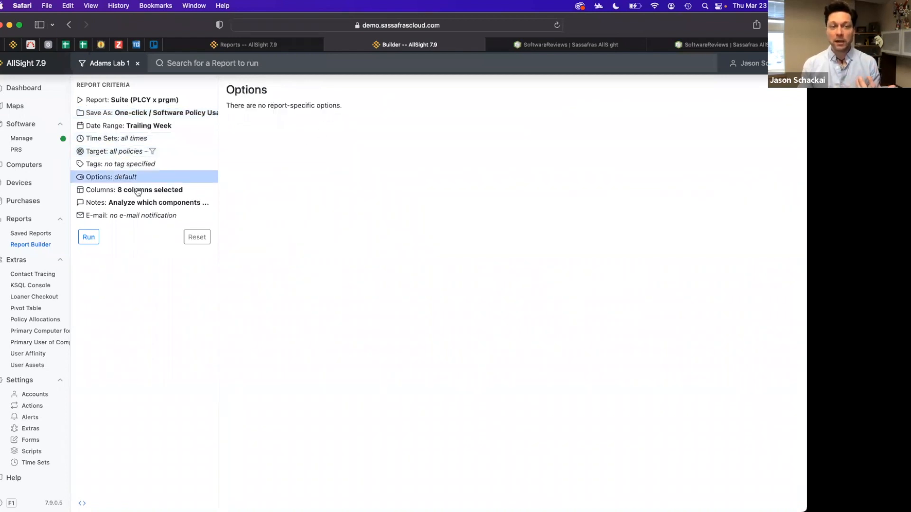
pyautogui.click(147, 191)
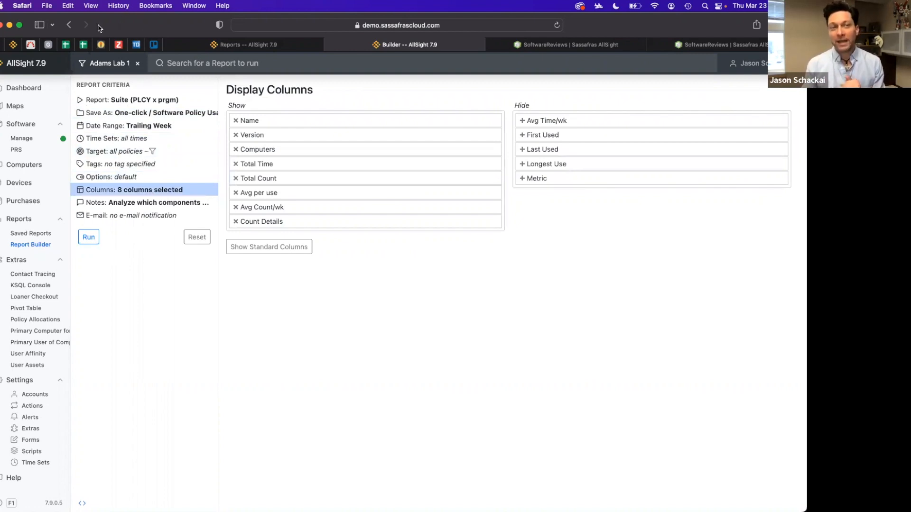
pyautogui.click(69, 24)
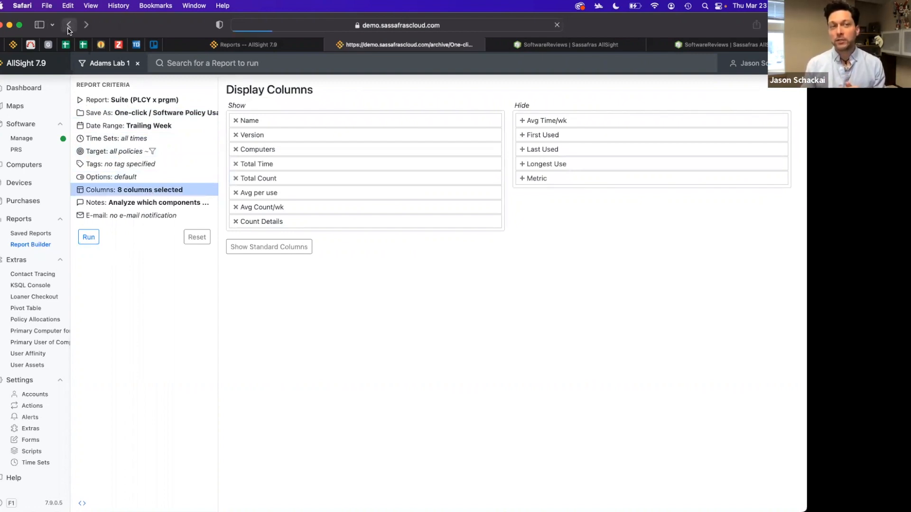
# Collapse the report's groups so only the policy rows are listed
pyautogui.click(724, 84)
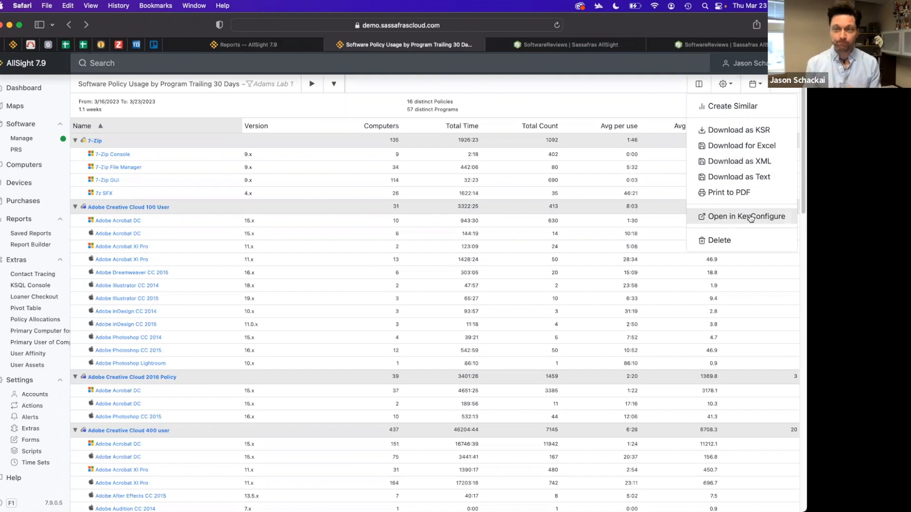
pyautogui.click(505, 95)
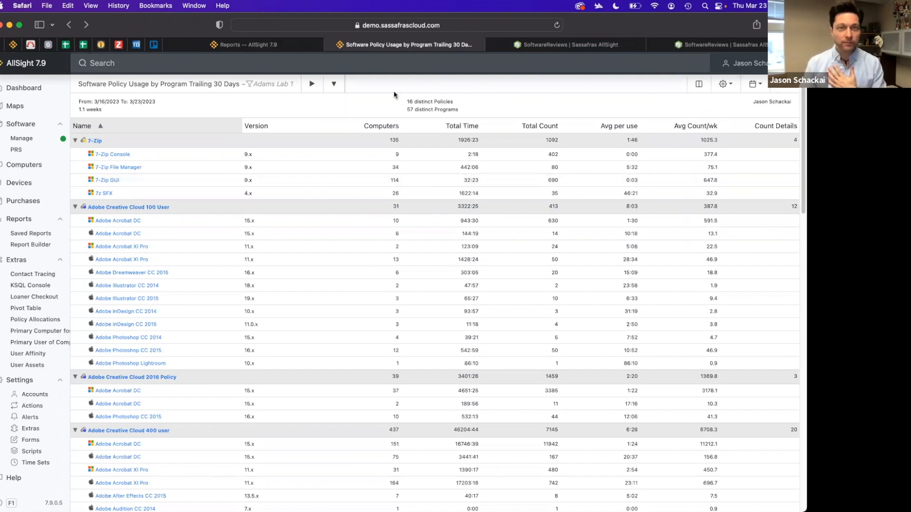
pyautogui.click(310, 85)
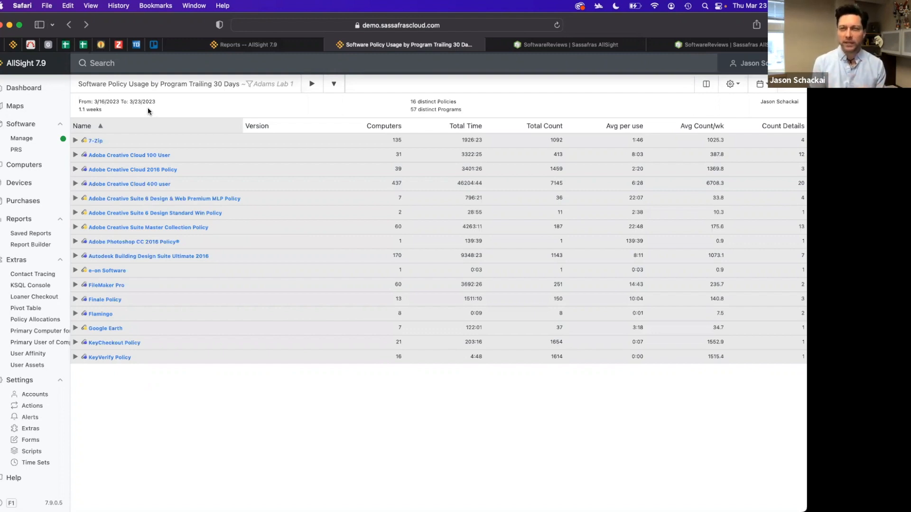
# Open the Dashboard and drill into the Dell segment of the Computer Manufacturer chart, closing the resulting computer list
pyautogui.click(33, 90)
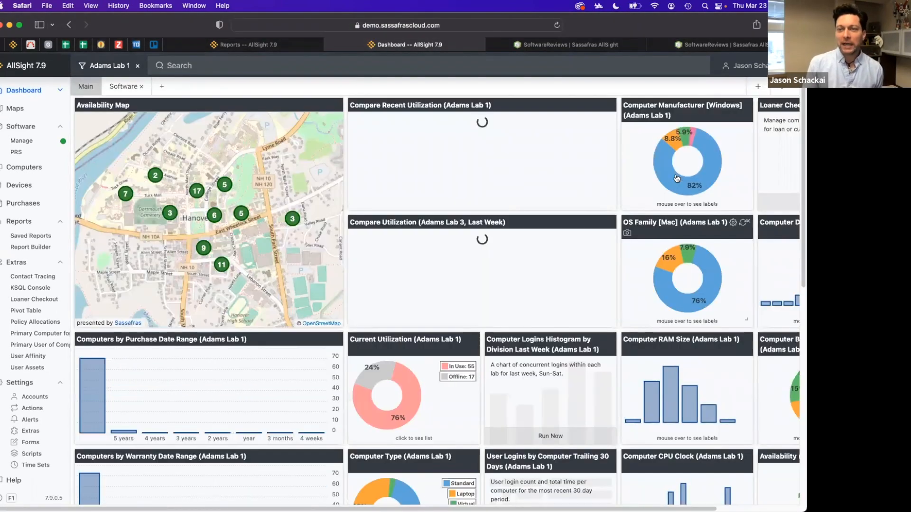
pyautogui.moveTo(663, 171)
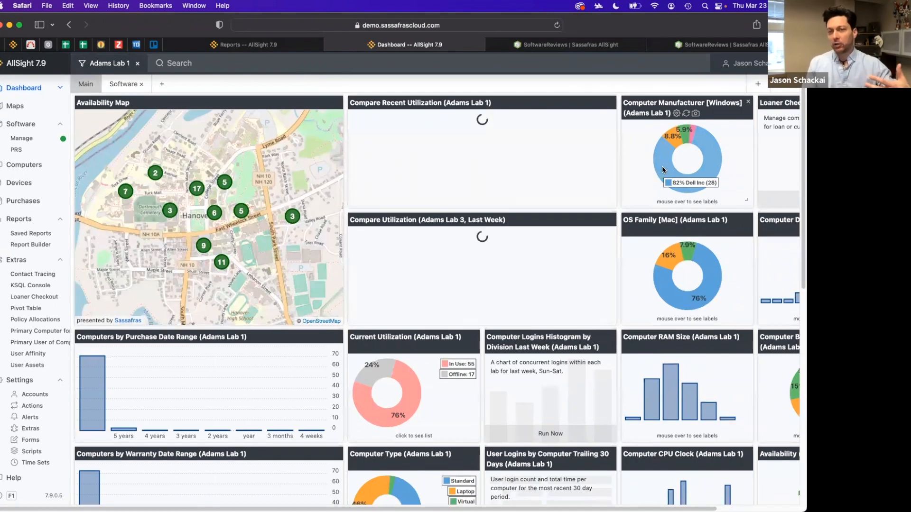
pyautogui.click(662, 167)
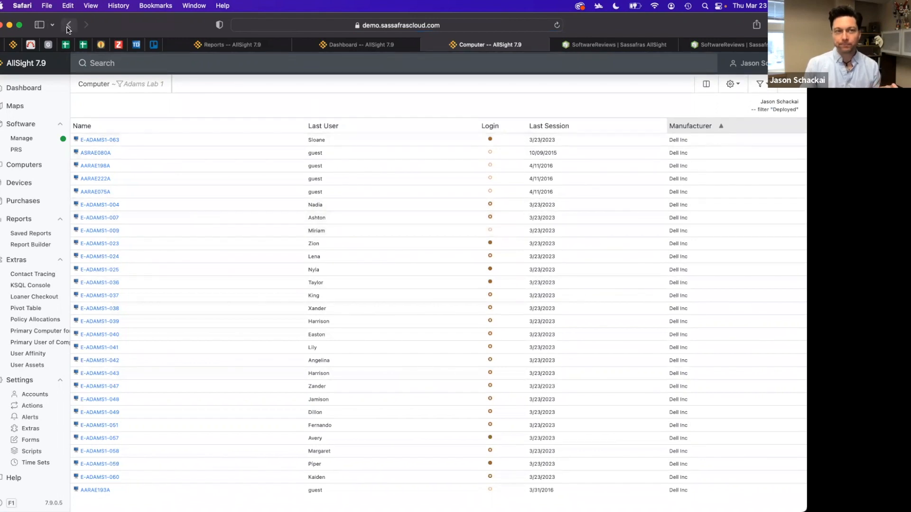
pyautogui.press('super+w')
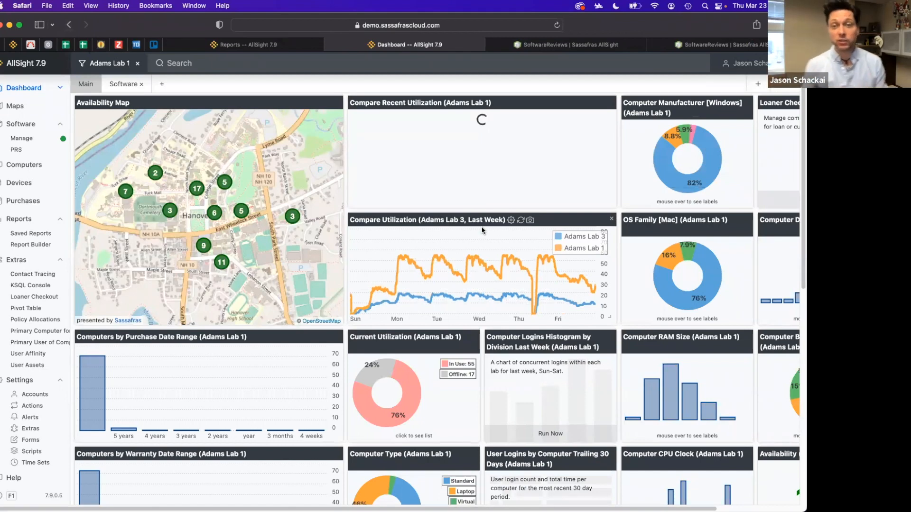
pyautogui.hscroll(1, 478, 264)
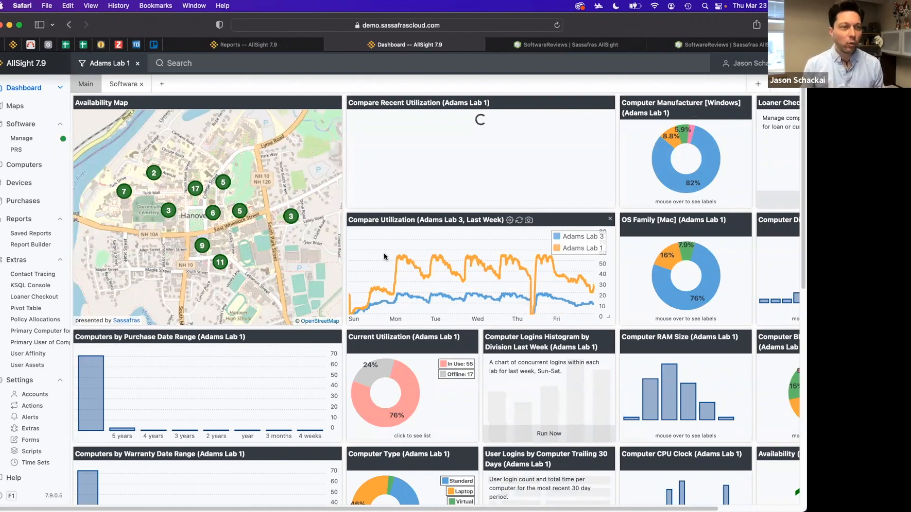
# Open the Adams Lab 2 floorplan from the campus map and start an Audit (COMP x sn) report on its computers
pyautogui.click(23, 107)
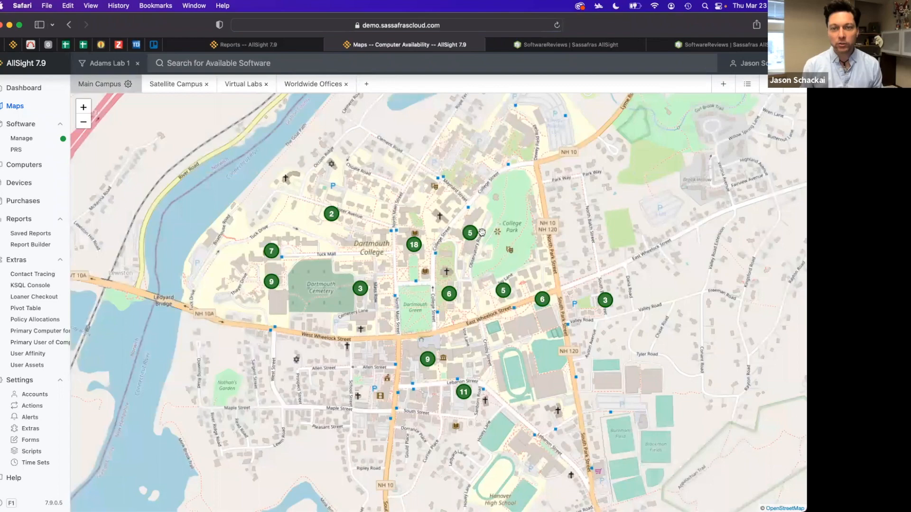
pyautogui.click(470, 233)
pyautogui.click(429, 143)
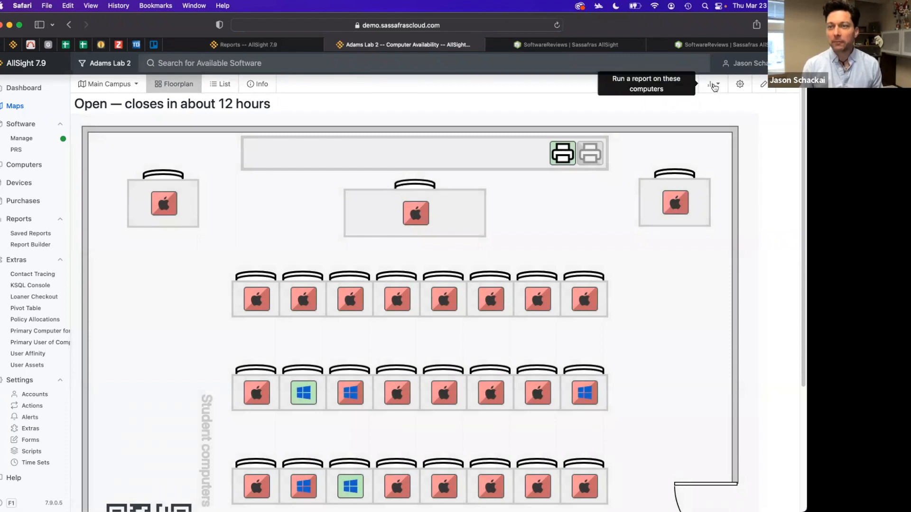
pyautogui.click(713, 85)
pyautogui.scroll(-10, 650, 209)
pyautogui.scroll(8, 655, 219)
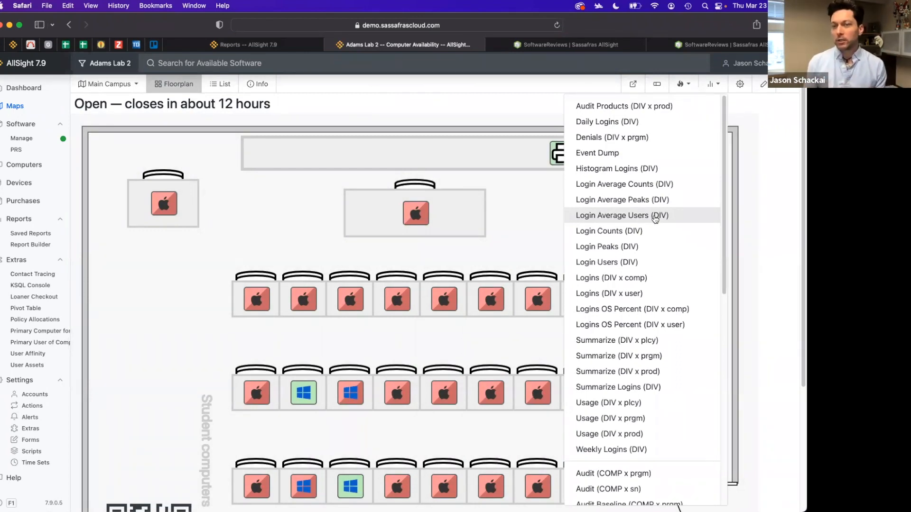
pyautogui.scroll(-7, 655, 218)
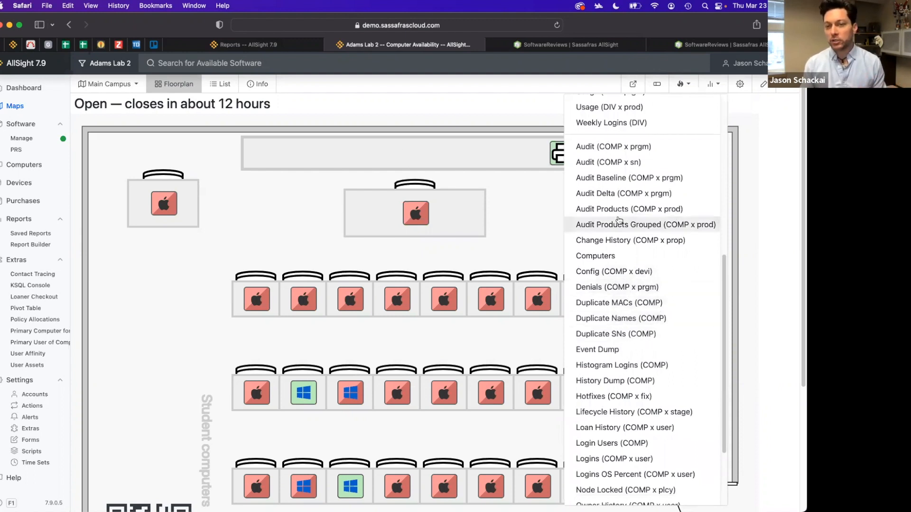
pyautogui.scroll(1, 614, 237)
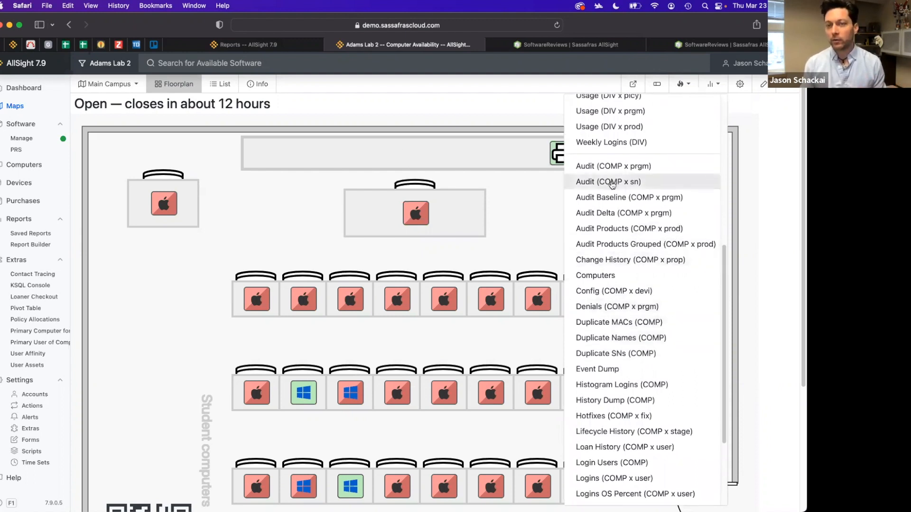
pyautogui.click(612, 182)
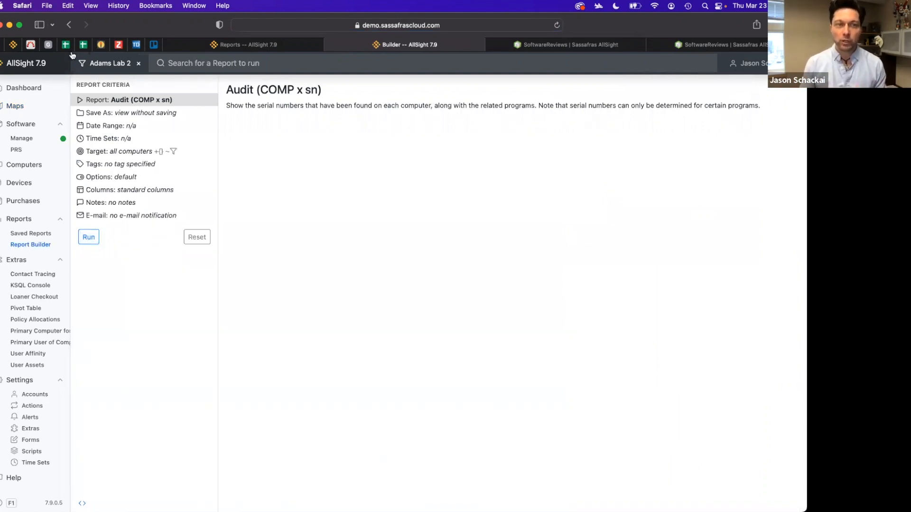
# On the Computers page, select computers abc through E-ADAMS2-014 and examine the reports offered for the selection
pyautogui.click(31, 166)
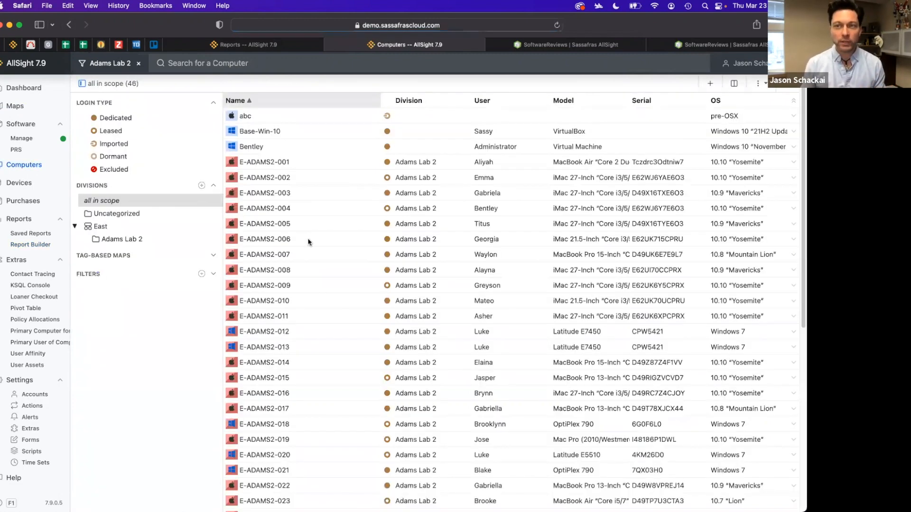
pyautogui.click(332, 120)
pyautogui.keyDown('shift'); pyautogui.click(315, 364); pyautogui.keyUp('shift')
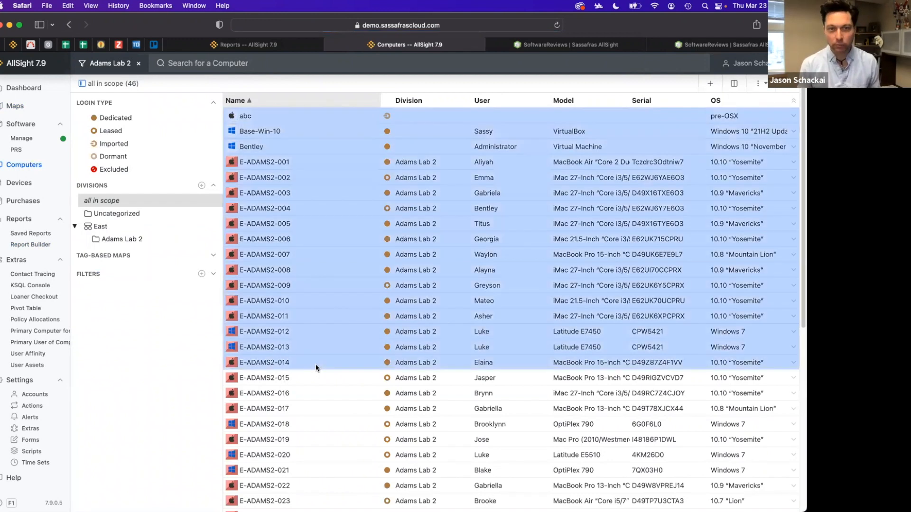
pyautogui.rightClick(337, 231)
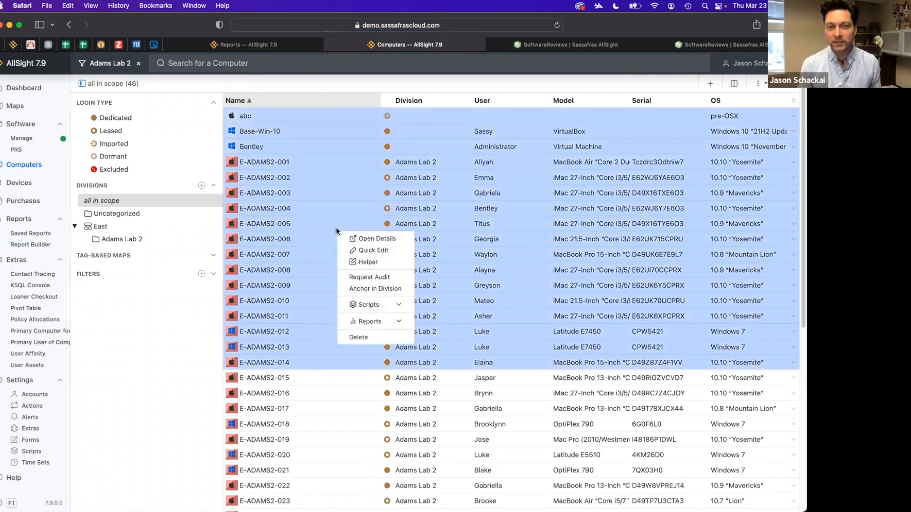
pyautogui.click(403, 324)
pyautogui.scroll(-2, 380, 361)
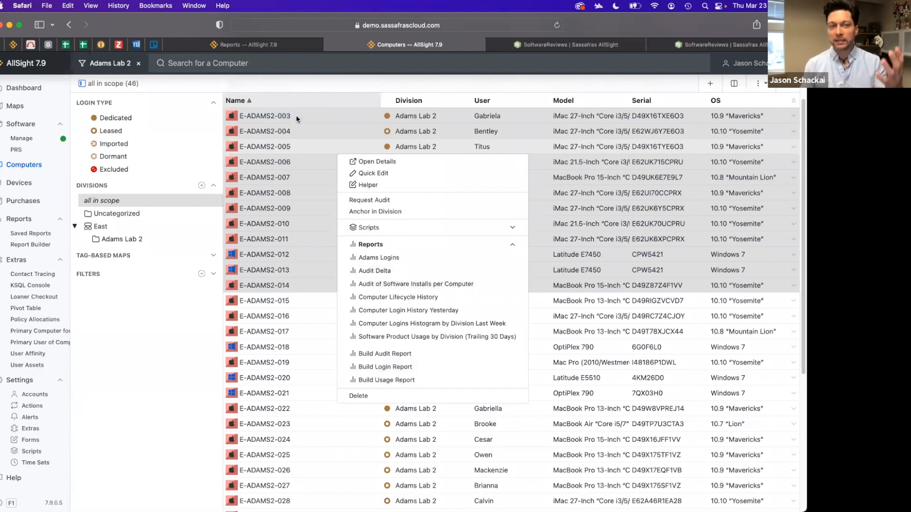
pyautogui.click(304, 237)
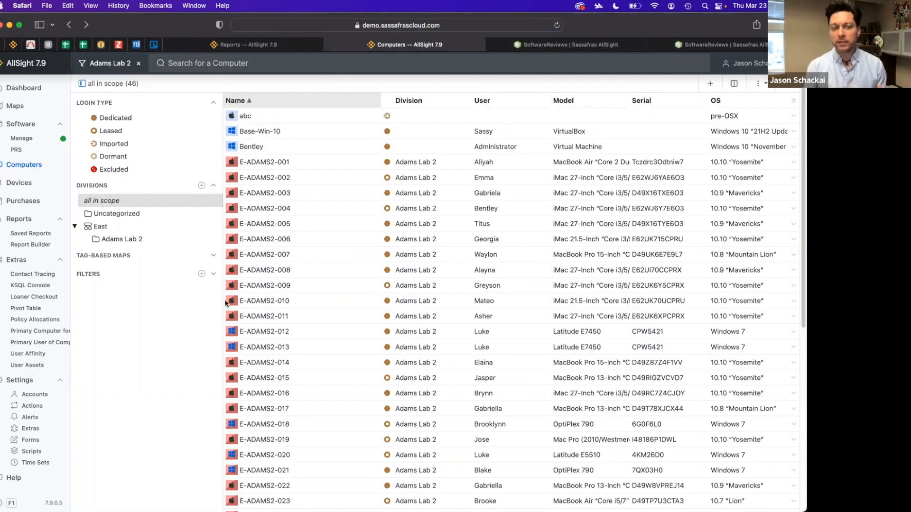
# Open the Pivot Table page
pyautogui.click(35, 309)
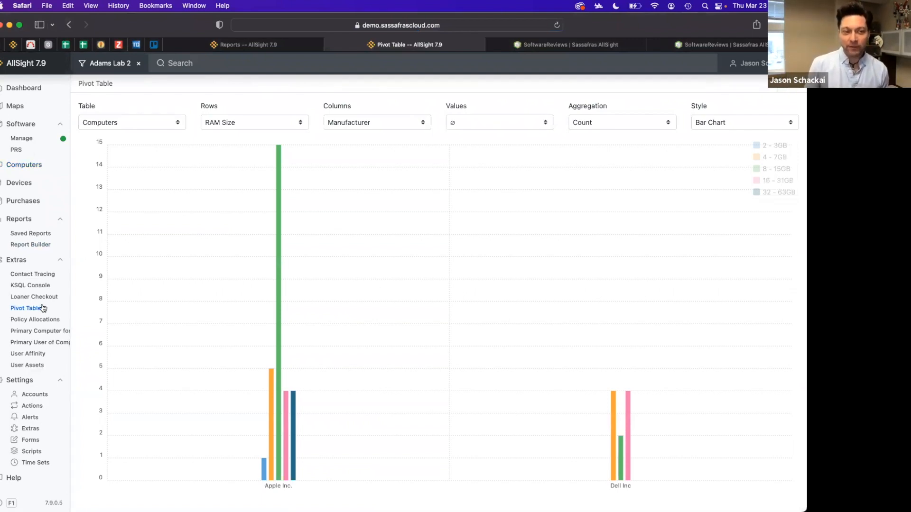
# Browse the Extras settings and the Extras overview pages, then return to the Pivot Table page
pyautogui.click(32, 431)
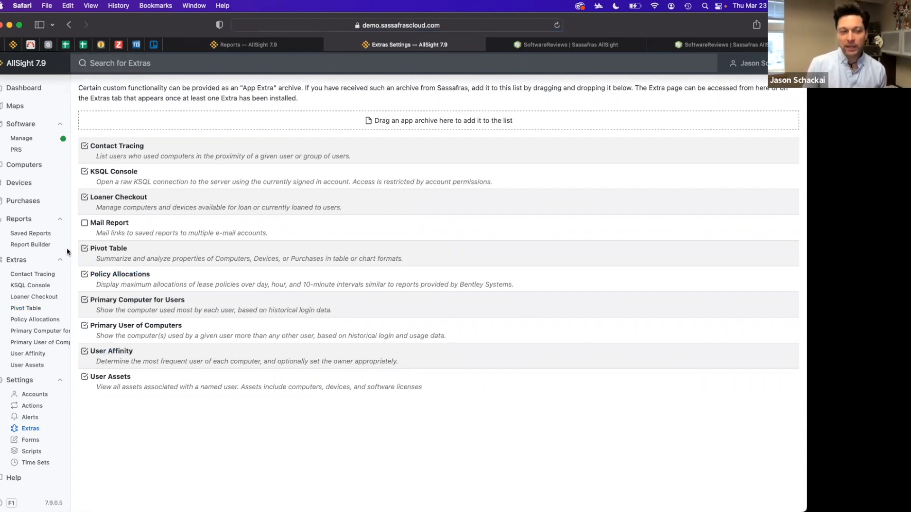
pyautogui.click(24, 261)
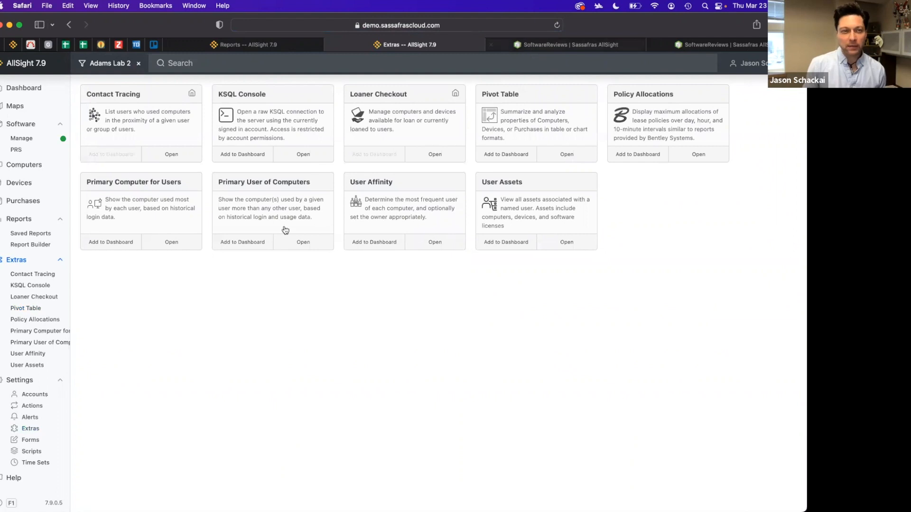
pyautogui.click(40, 309)
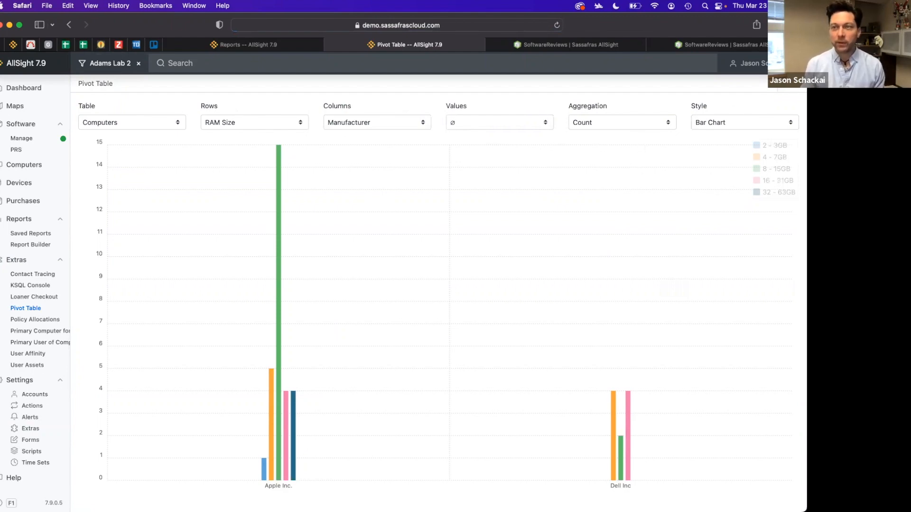
# Load the saved Manufacturer / Warranty Date / Count pivot configuration
pyautogui.click(798, 84)
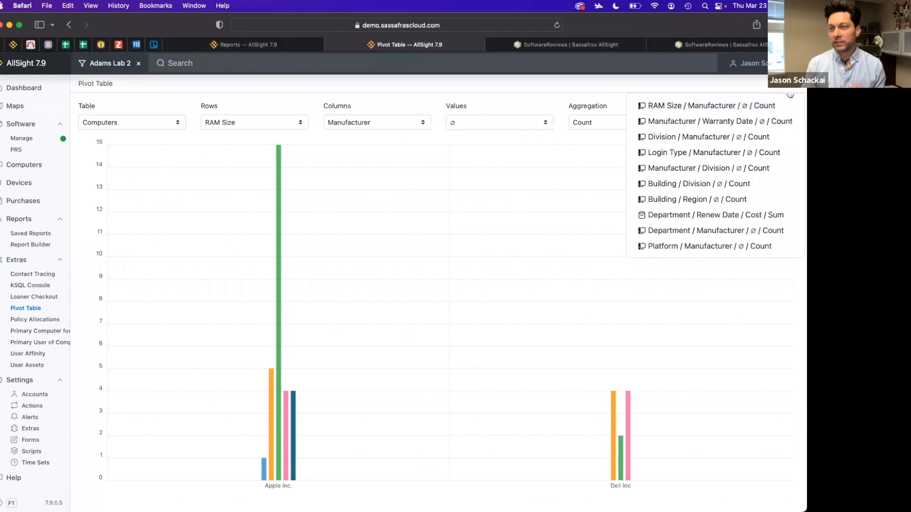
pyautogui.click(683, 109)
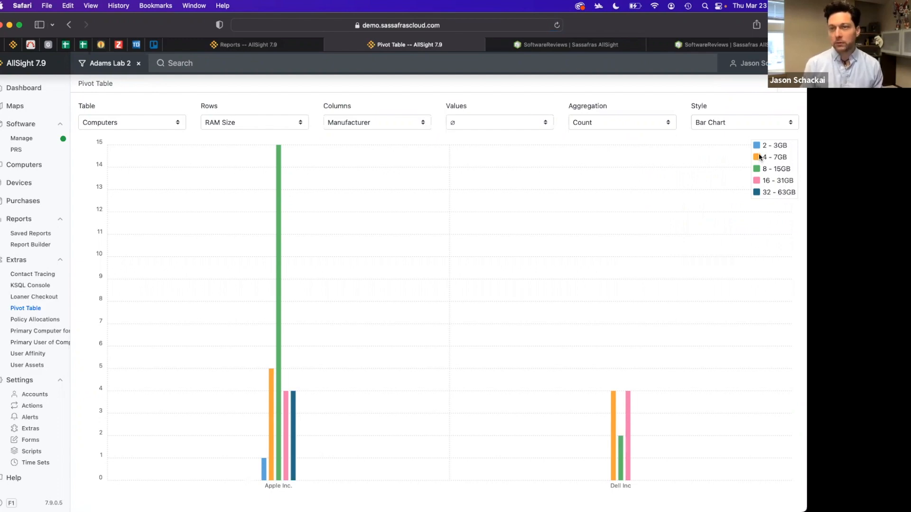
pyautogui.click(795, 83)
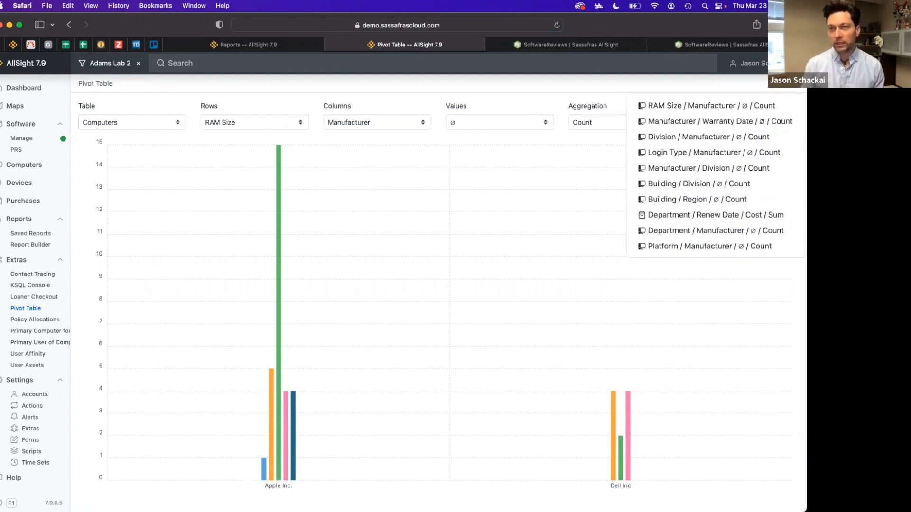
pyautogui.click(738, 123)
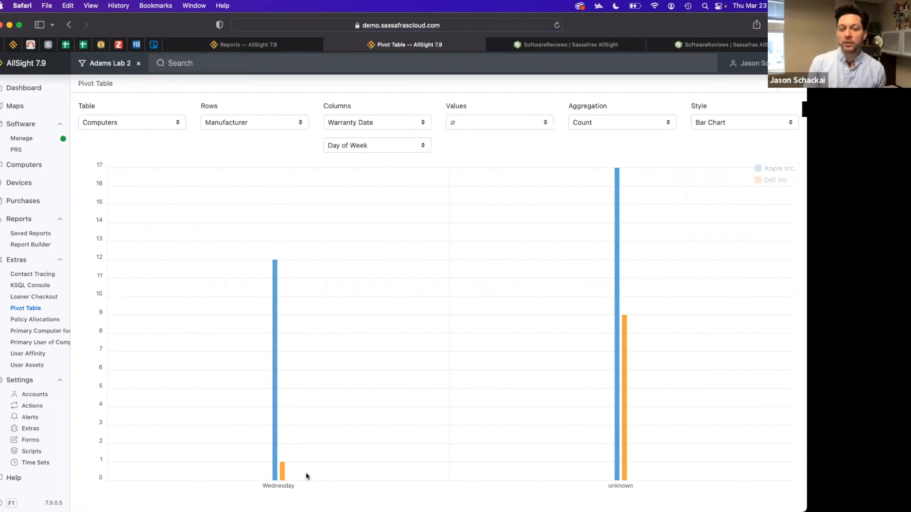
# Clear the Adams Lab 2 filter and group the warranty dates Yearly
pyautogui.click(139, 63)
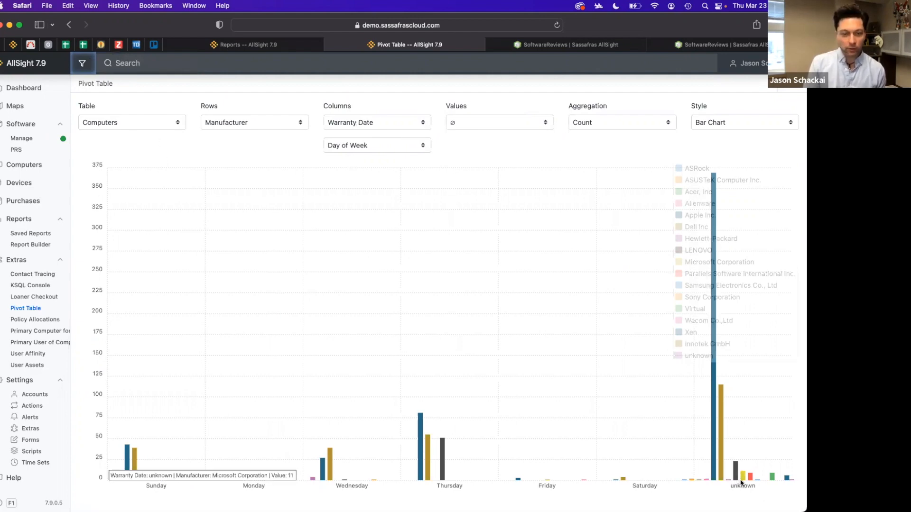
pyautogui.click(399, 145)
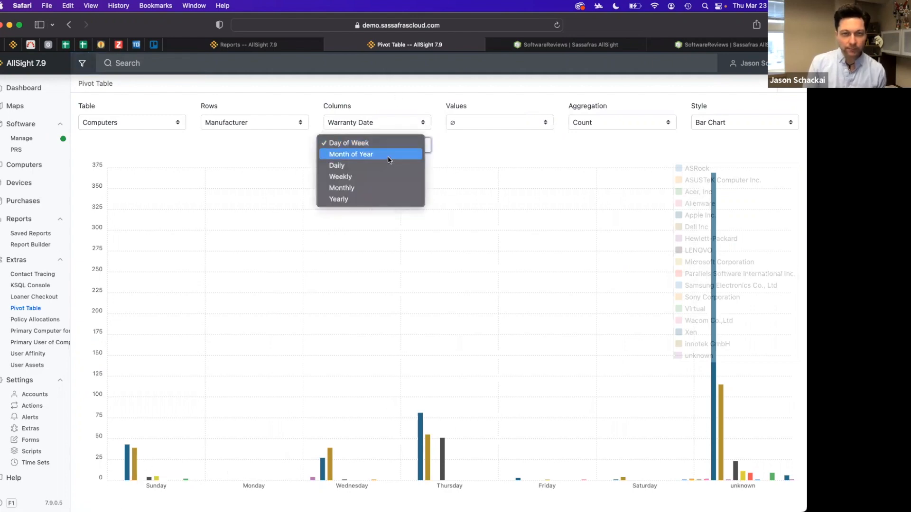
pyautogui.click(373, 199)
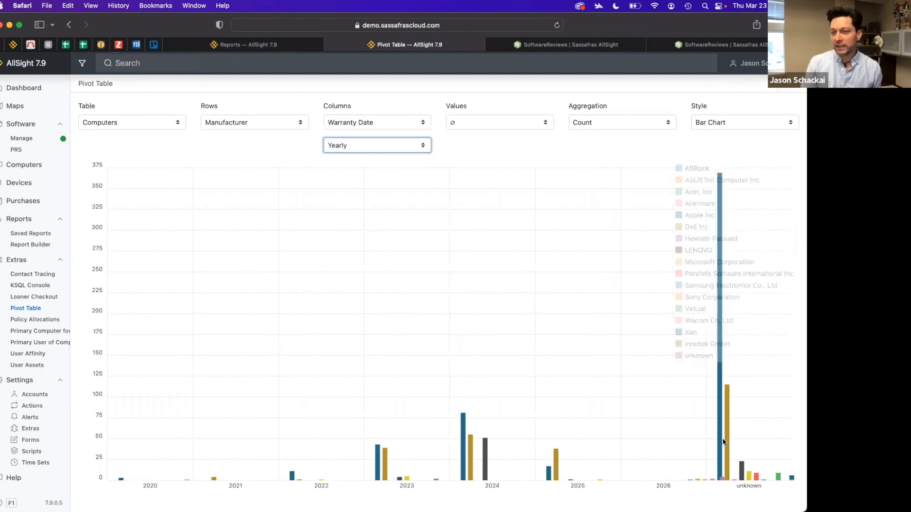
pyautogui.moveTo(722, 444)
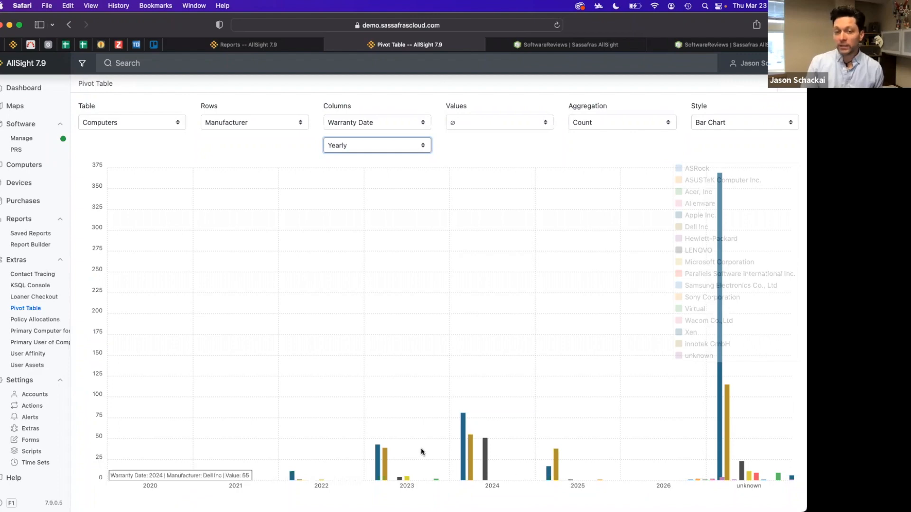
# Load the saved Division / Manufacturer / Count pivot configuration and scroll through its table of counts
pyautogui.click(463, 473)
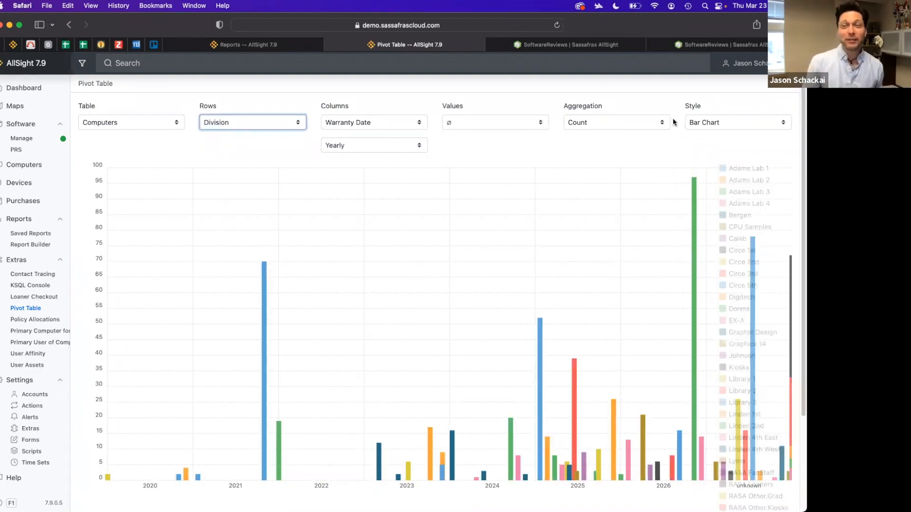
pyautogui.click(789, 83)
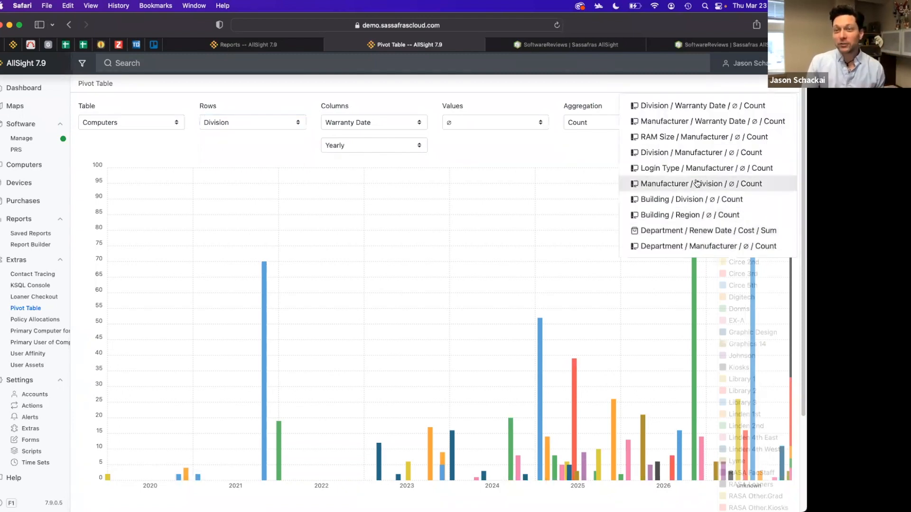
pyautogui.click(691, 151)
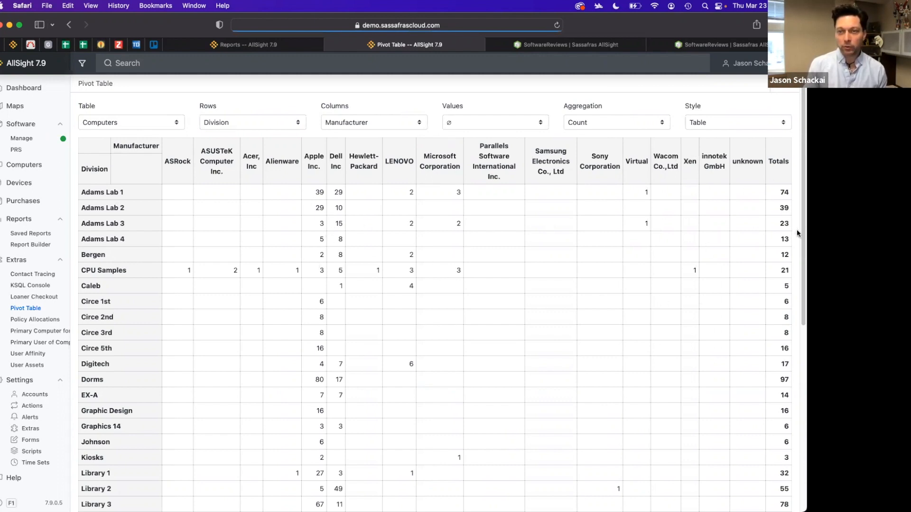
pyautogui.scroll(-1, 780, 307)
pyautogui.scroll(-6, 779, 307)
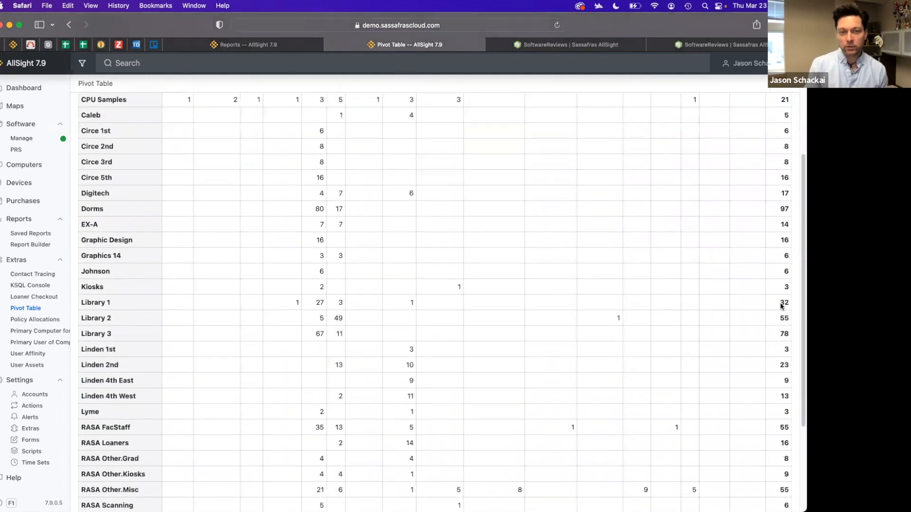
pyautogui.scroll(-1, 764, 311)
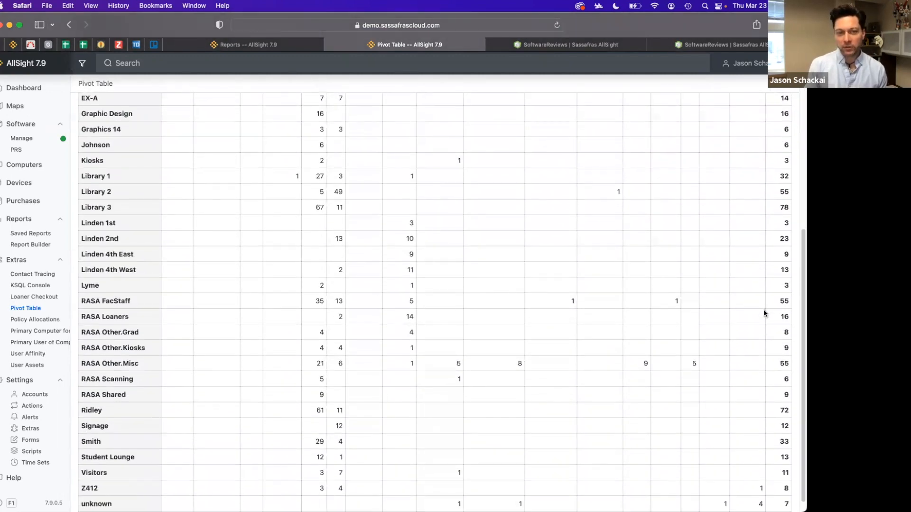
pyautogui.scroll(7, 446, 316)
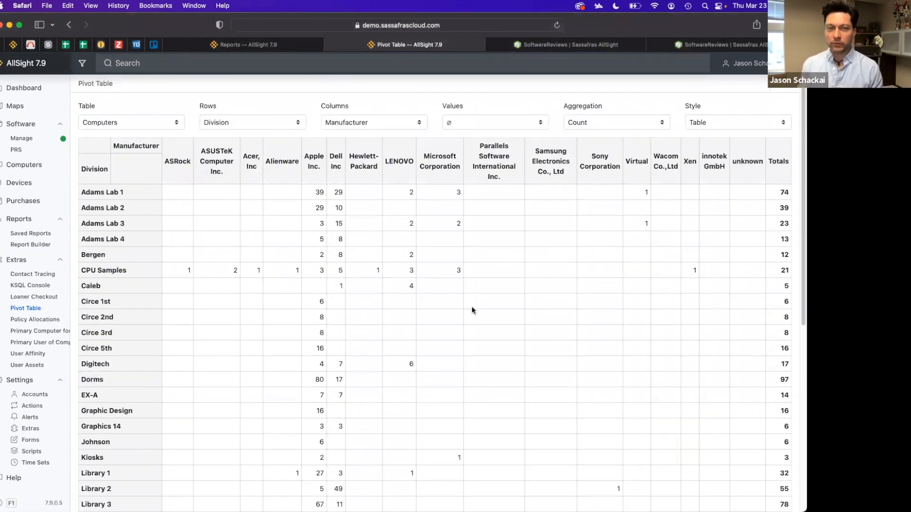